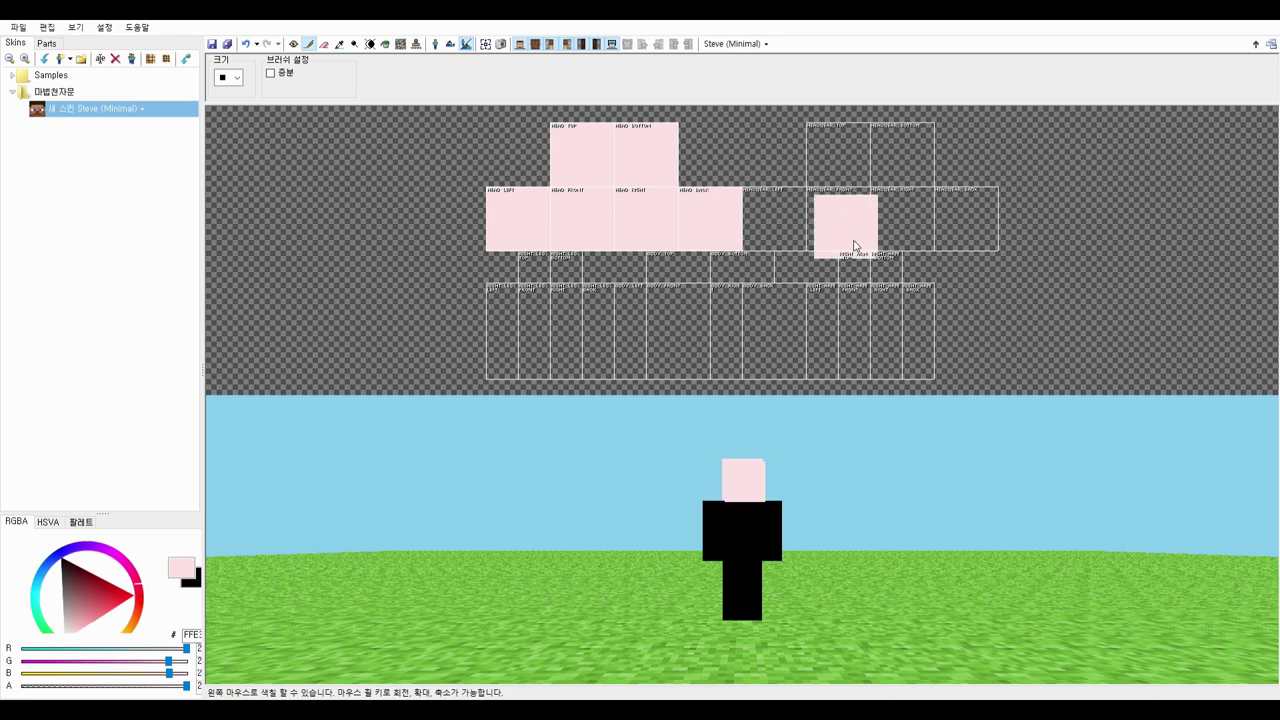
- Paint the whole right arm and the lower half of the right leg light pink, undoing the stroke that spills onto the body
{"action": "mouse_move", "coordinate": [844, 316]}
{"action": "left_mouse_down"}
{"action": "mouse_move", "coordinate": [905, 314]}
{"action": "mouse_move", "coordinate": [865, 350]}
{"action": "mouse_move", "coordinate": [873, 291]}
{"action": "left_mouse_up"}
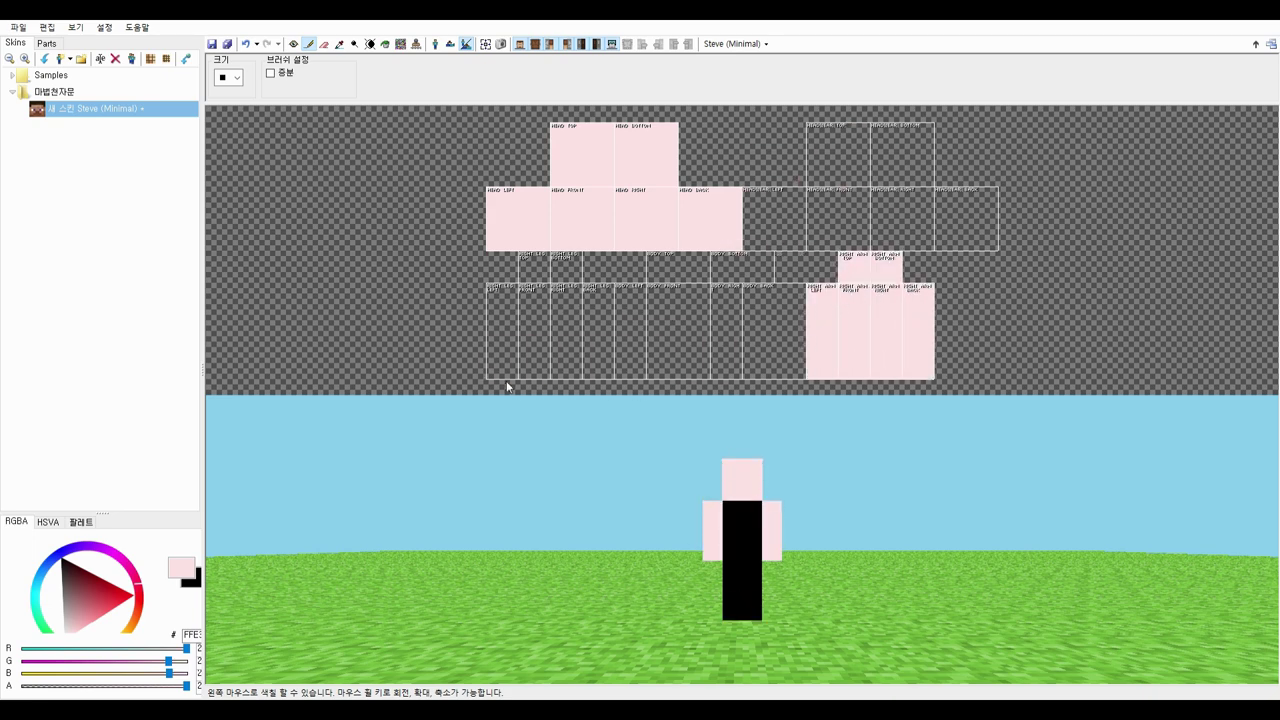
{"action": "left_click_drag", "start_coordinate": [521, 367], "coordinate": [616, 368]}
{"action": "key", "text": "ctrl+z"}
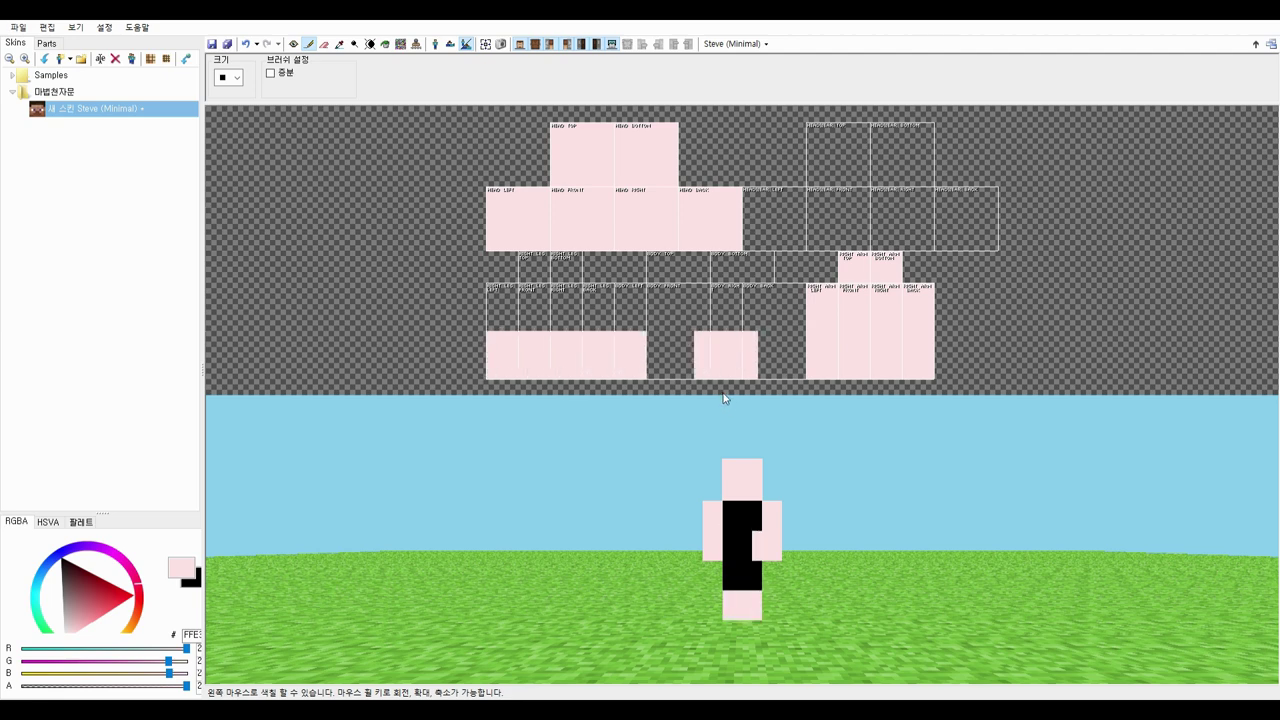
- Mix a medium blue and cover the front, right and back faces of the body with it
{"action": "left_click", "coordinate": [60, 563]}
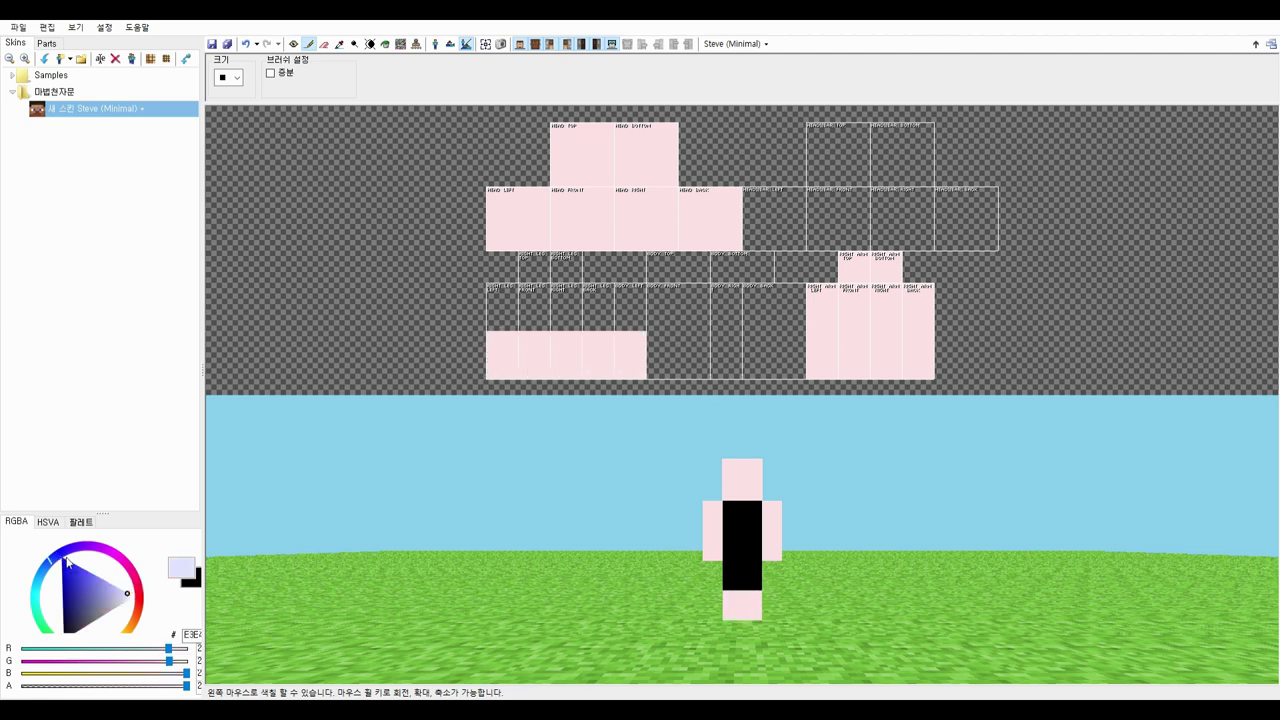
{"action": "left_click_drag", "start_coordinate": [67, 561], "coordinate": [69, 575]}
{"action": "left_click_drag", "start_coordinate": [787, 222], "coordinate": [805, 232]}
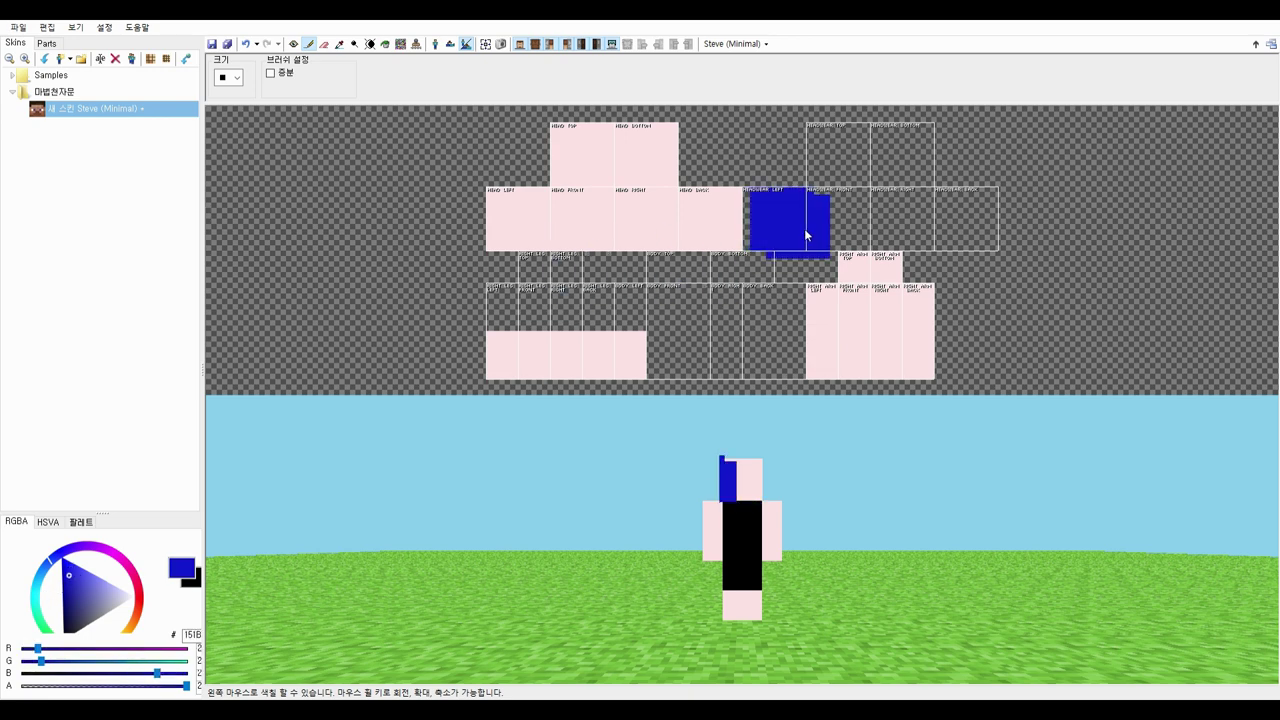
{"action": "key", "text": "ctrl+z"}
{"action": "mouse_move", "coordinate": [682, 318]}
{"action": "left_mouse_down"}
{"action": "mouse_move", "coordinate": [681, 341]}
{"action": "mouse_move", "coordinate": [774, 332]}
{"action": "left_mouse_up"}
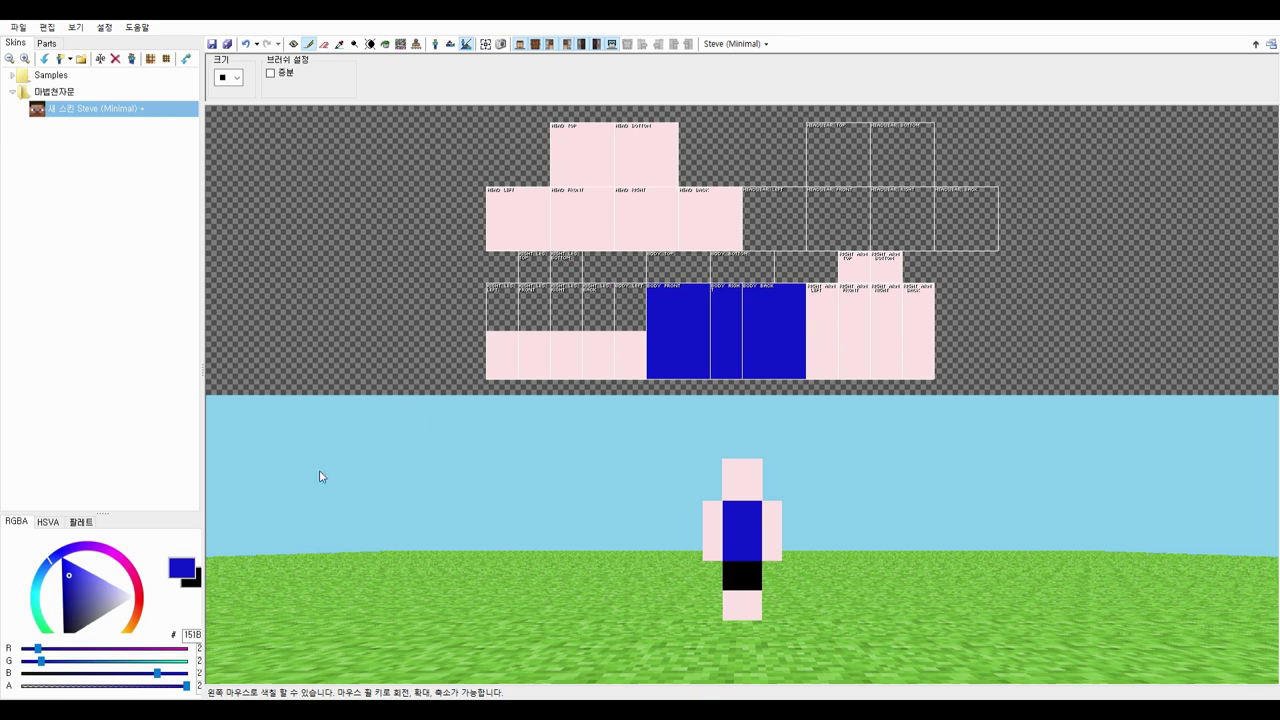
{"action": "left_click_drag", "start_coordinate": [71, 579], "coordinate": [79, 577]}
{"action": "mouse_move", "coordinate": [774, 325]}
{"action": "left_mouse_down"}
{"action": "mouse_move", "coordinate": [684, 339]}
{"action": "mouse_move", "coordinate": [776, 358]}
{"action": "left_mouse_up"}
{"action": "left_click_drag", "start_coordinate": [74, 581], "coordinate": [80, 583]}
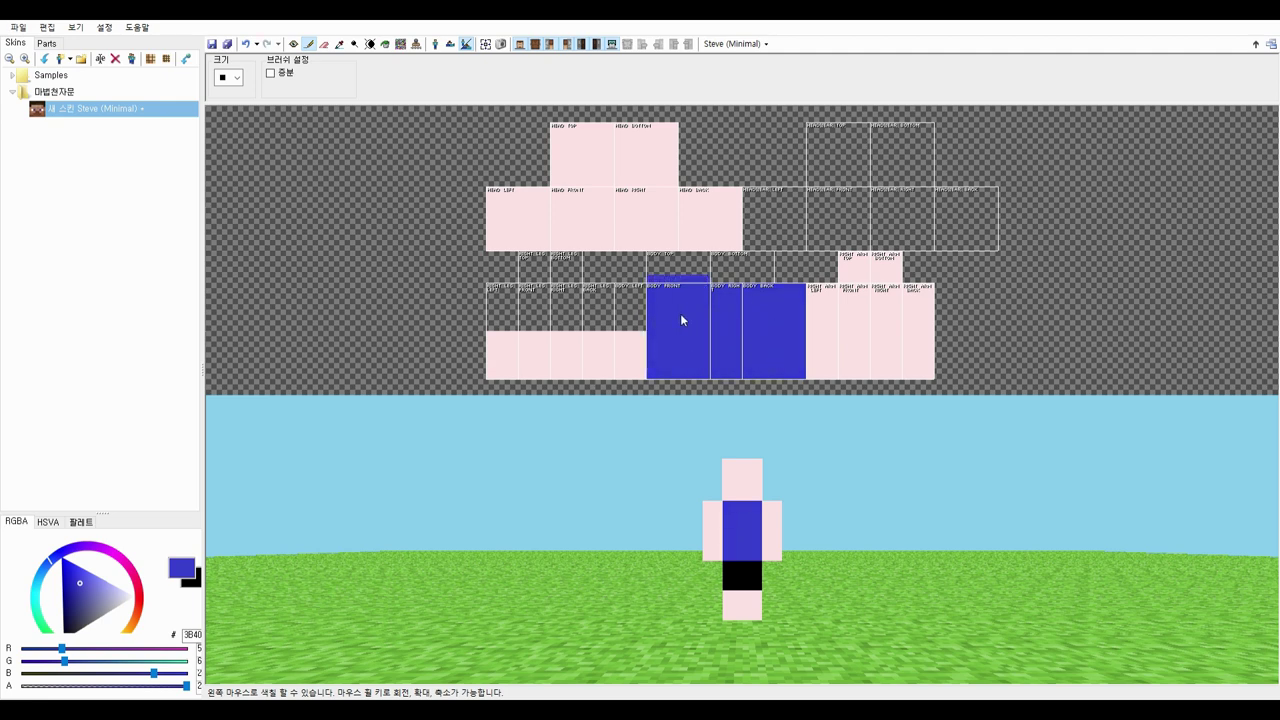
- Erase the blue spill above the body front with a small eraser, and fill the body bottom face with blue
{"action": "left_click", "coordinate": [324, 44]}
{"action": "left_click", "coordinate": [228, 80]}
{"action": "left_click", "coordinate": [266, 104]}
{"action": "left_click_drag", "start_coordinate": [649, 278], "coordinate": [706, 277]}
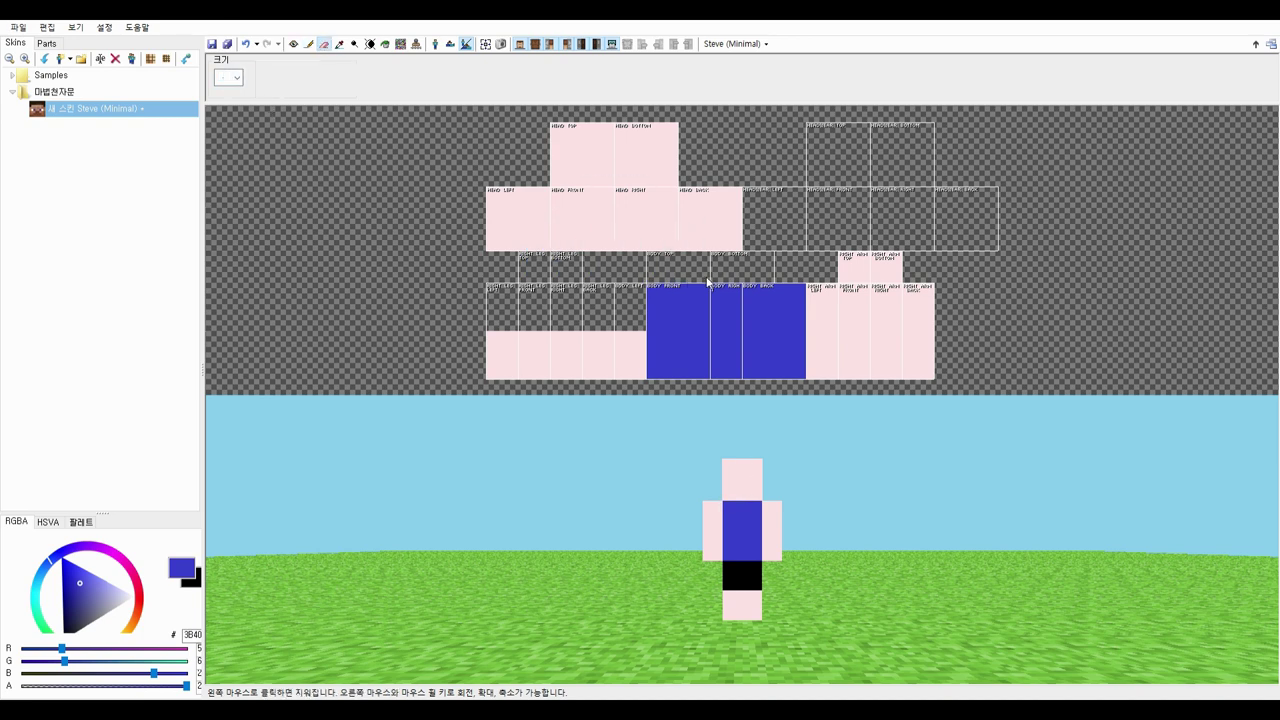
{"action": "left_click", "coordinate": [308, 43]}
{"action": "left_click", "coordinate": [742, 275]}
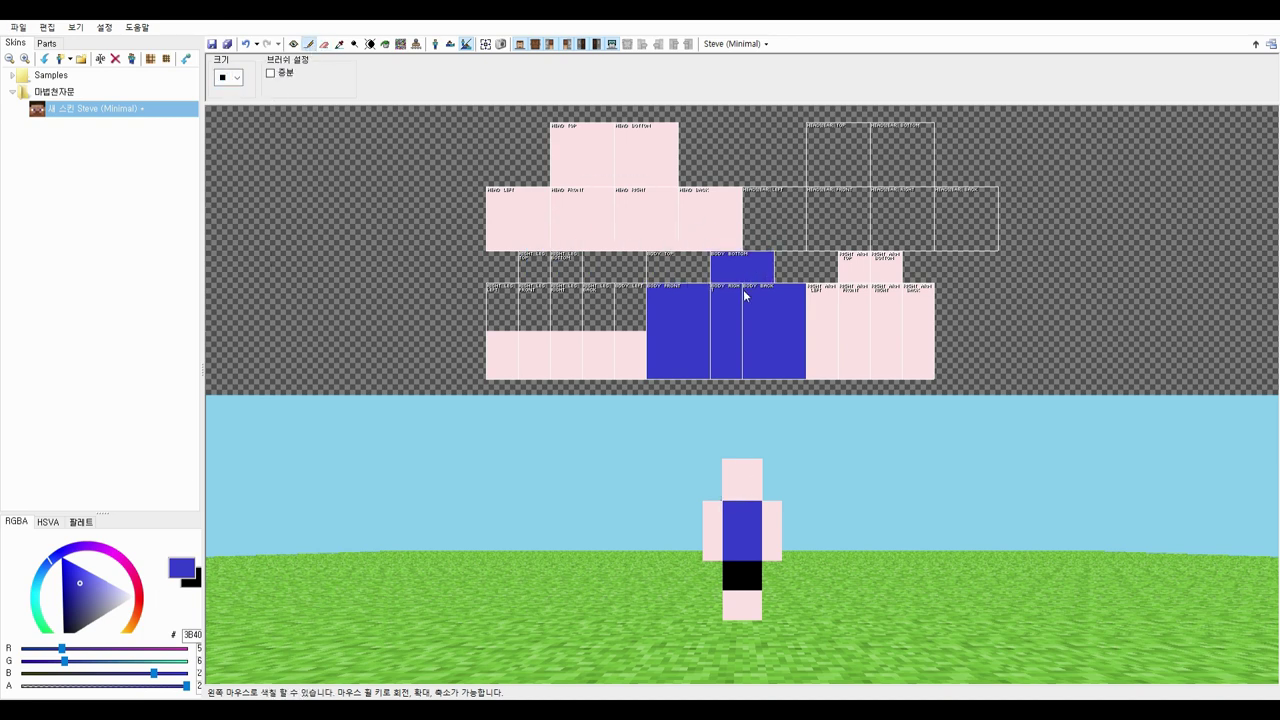
- Paint the right leg, including its top and bottom, and the body's left face blue, leaving a light pink strip along the lower edge
{"action": "left_click", "coordinate": [600, 300]}
{"action": "key", "text": "ctrl+z"}
{"action": "mouse_move", "coordinate": [490, 292]}
{"action": "left_mouse_down"}
{"action": "mouse_move", "coordinate": [645, 300]}
{"action": "mouse_move", "coordinate": [490, 300]}
{"action": "mouse_move", "coordinate": [638, 312]}
{"action": "mouse_move", "coordinate": [491, 315]}
{"action": "mouse_move", "coordinate": [601, 319]}
{"action": "mouse_move", "coordinate": [527, 326]}
{"action": "left_mouse_up"}
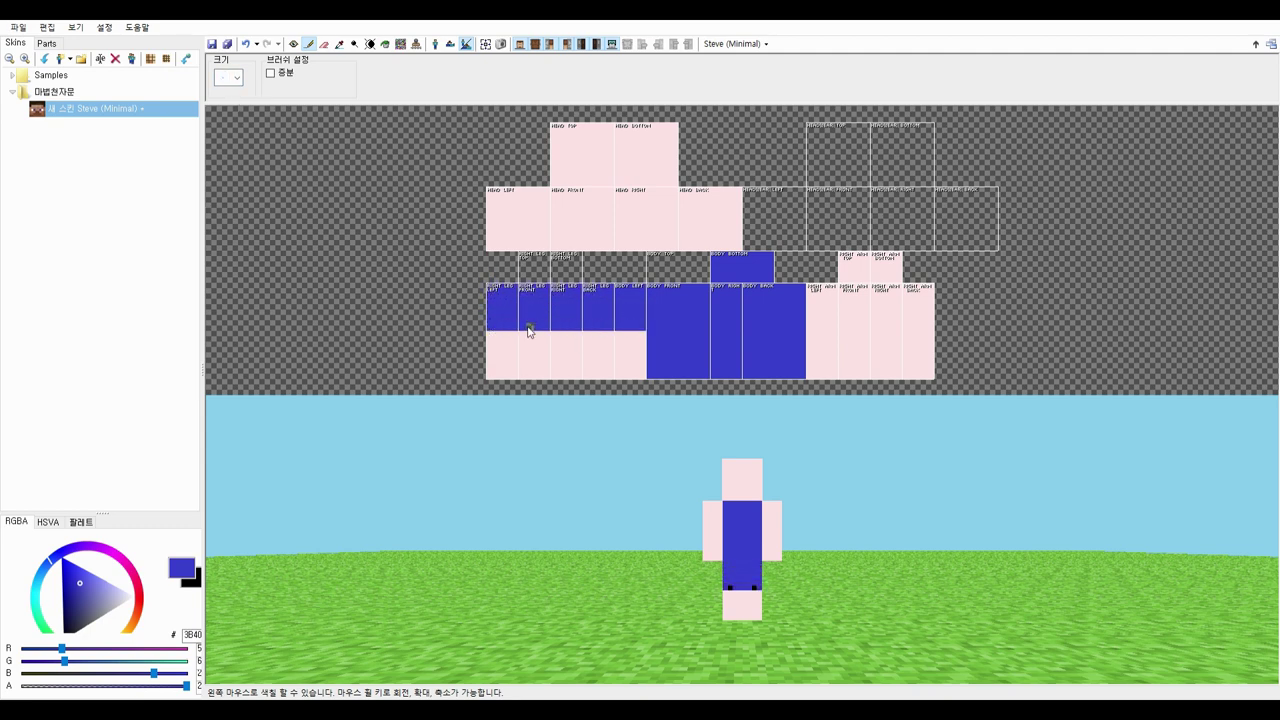
{"action": "left_click", "coordinate": [241, 79]}
{"action": "left_click", "coordinate": [283, 246]}
{"action": "left_click_drag", "start_coordinate": [538, 270], "coordinate": [570, 269]}
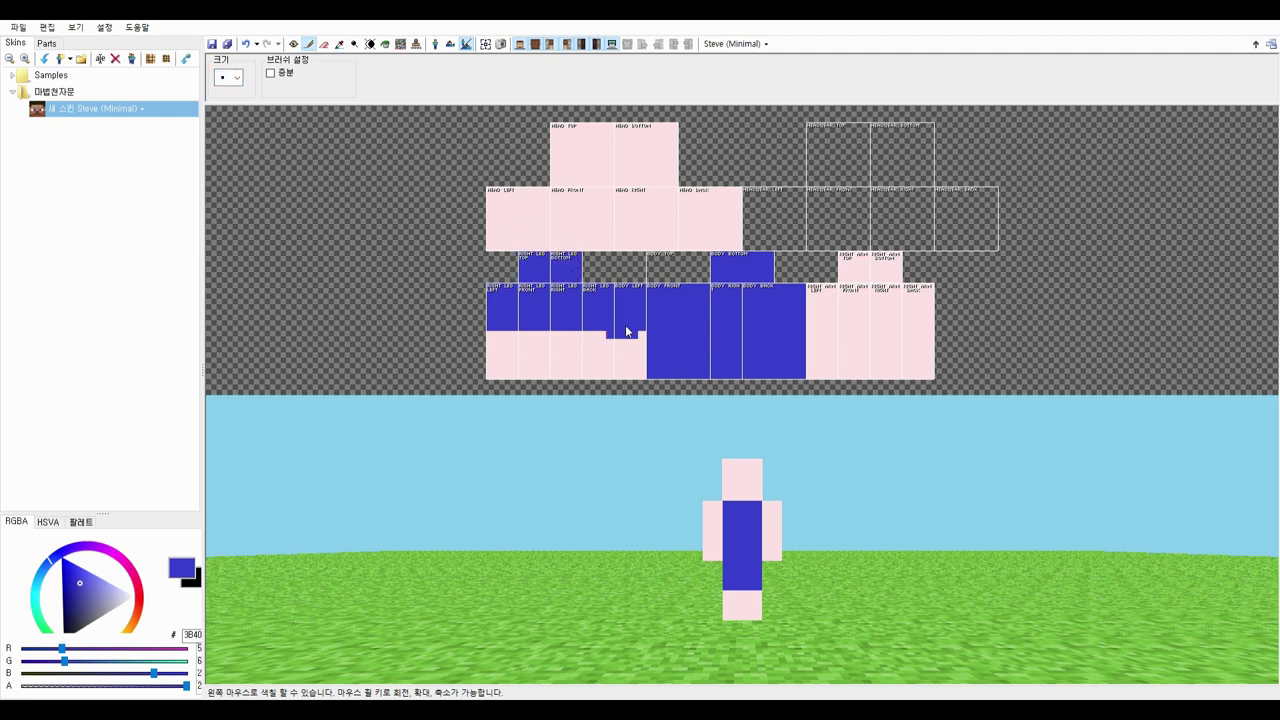
{"action": "mouse_move", "coordinate": [633, 348]}
{"action": "left_mouse_down"}
{"action": "mouse_move", "coordinate": [500, 351]}
{"action": "mouse_move", "coordinate": [572, 355]}
{"action": "left_mouse_up"}
- Choose golden yellow and paint a two-pixel band around the lower leg and a one-pixel band around the lower arm
{"action": "mouse_move", "coordinate": [138, 620]}
{"action": "left_mouse_down"}
{"action": "mouse_move", "coordinate": [115, 644]}
{"action": "mouse_move", "coordinate": [104, 635]}
{"action": "mouse_move", "coordinate": [129, 627]}
{"action": "mouse_move", "coordinate": [117, 633]}
{"action": "left_mouse_up"}
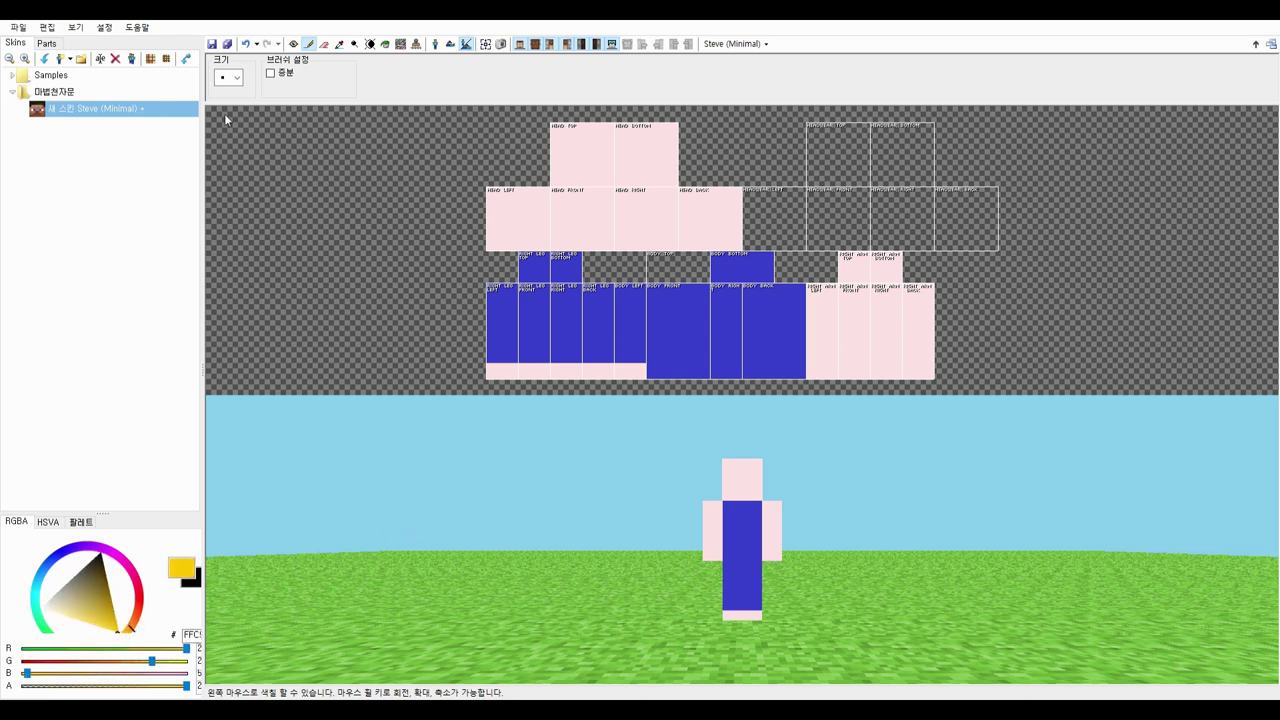
{"action": "left_click_drag", "start_coordinate": [490, 366], "coordinate": [630, 371]}
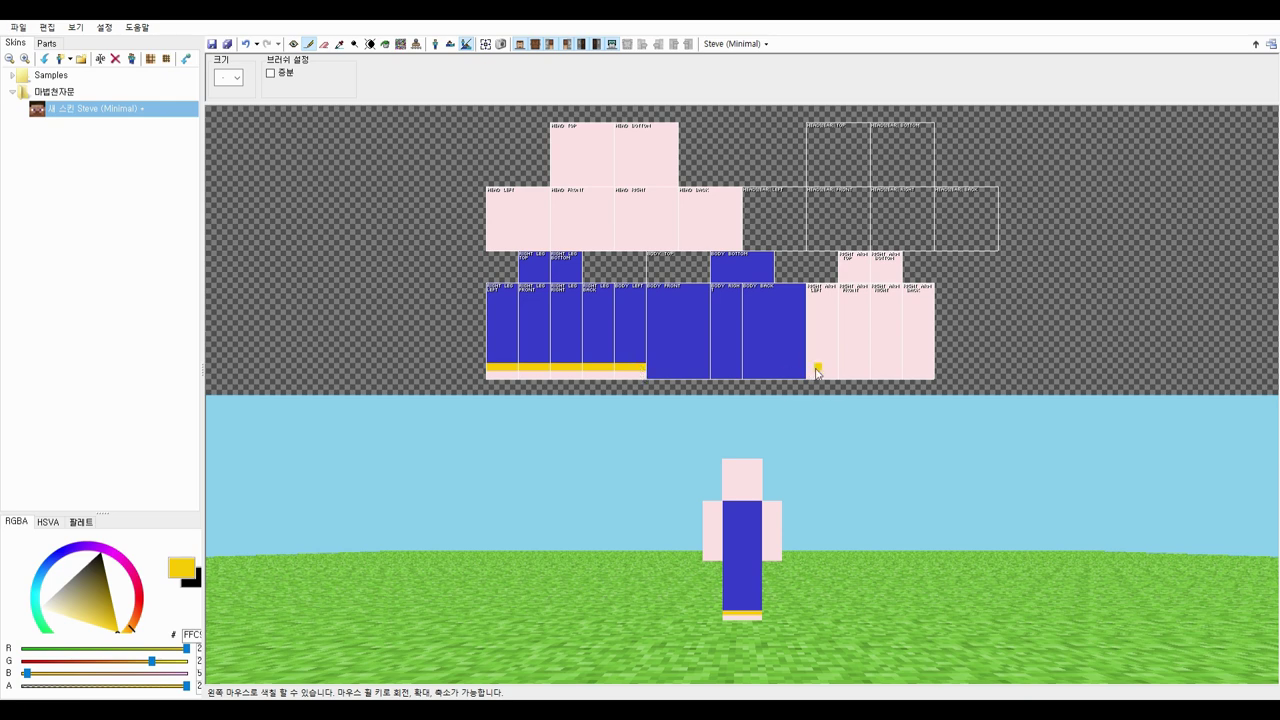
{"action": "left_click_drag", "start_coordinate": [812, 362], "coordinate": [932, 360]}
{"action": "left_click_drag", "start_coordinate": [641, 361], "coordinate": [486, 364]}
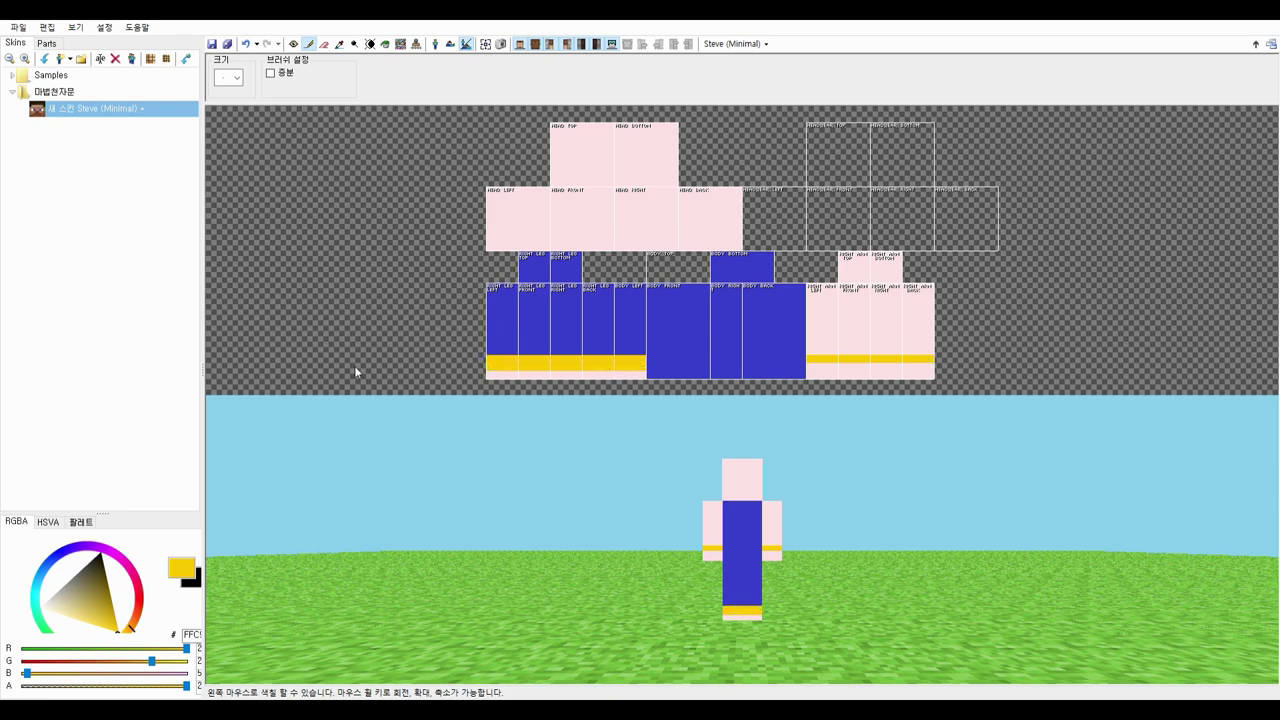
- Sample the leg's blue and repaint the lower row of the yellow leg band with it
{"action": "left_click", "coordinate": [339, 44]}
{"action": "left_click", "coordinate": [604, 347]}
{"action": "left_click", "coordinate": [310, 46]}
{"action": "left_click_drag", "start_coordinate": [641, 369], "coordinate": [494, 371]}
- Paint two red pupils on the head front with an off-white pixel on the outer side of each
{"action": "mouse_move", "coordinate": [142, 603]}
{"action": "left_mouse_down"}
{"action": "mouse_move", "coordinate": [143, 592]}
{"action": "mouse_move", "coordinate": [139, 617]}
{"action": "mouse_move", "coordinate": [140, 597]}
{"action": "mouse_move", "coordinate": [123, 592]}
{"action": "left_mouse_up"}
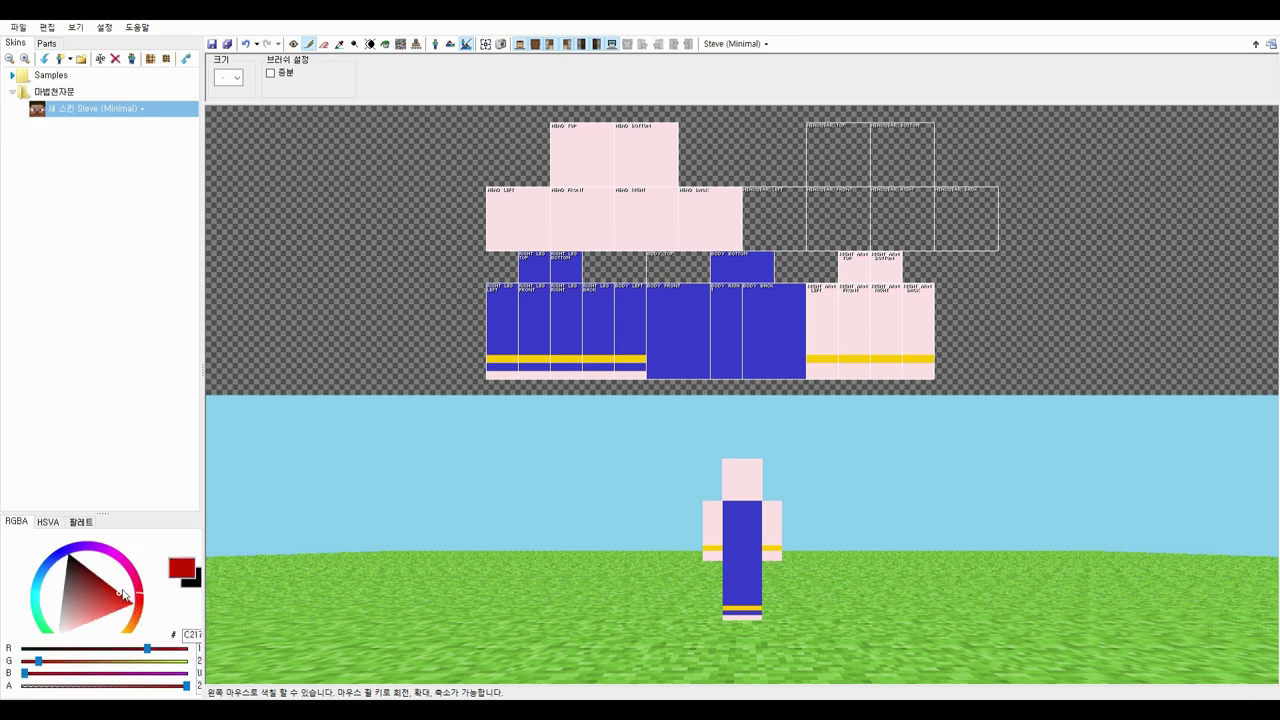
{"action": "left_click", "coordinate": [569, 214]}
{"action": "left_click", "coordinate": [594, 215]}
{"action": "left_click", "coordinate": [62, 630]}
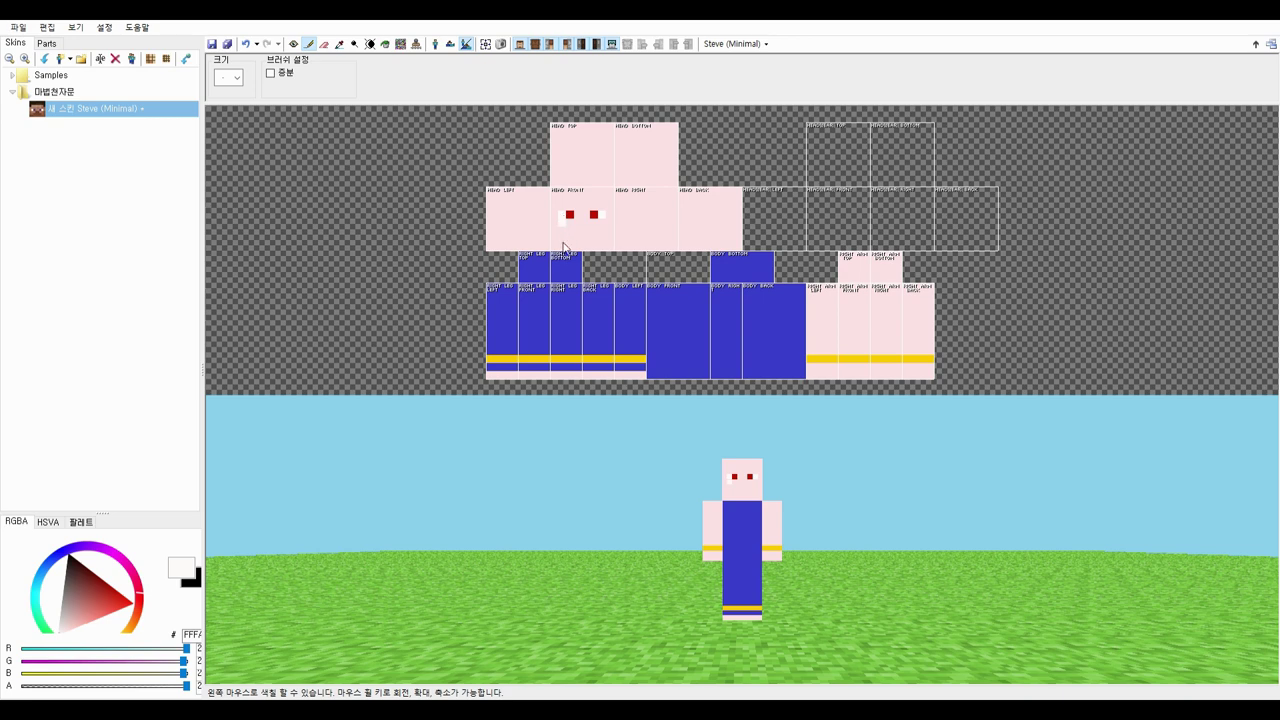
- Mix a soft pink and paint a two-pixel mouth at the lower edge of the head front
{"action": "mouse_move", "coordinate": [138, 600]}
{"action": "left_mouse_down"}
{"action": "mouse_move", "coordinate": [141, 580]}
{"action": "mouse_move", "coordinate": [137, 609]}
{"action": "left_mouse_up"}
{"action": "left_click_drag", "start_coordinate": [68, 630], "coordinate": [77, 626]}
{"action": "left_click_drag", "start_coordinate": [139, 599], "coordinate": [138, 583]}
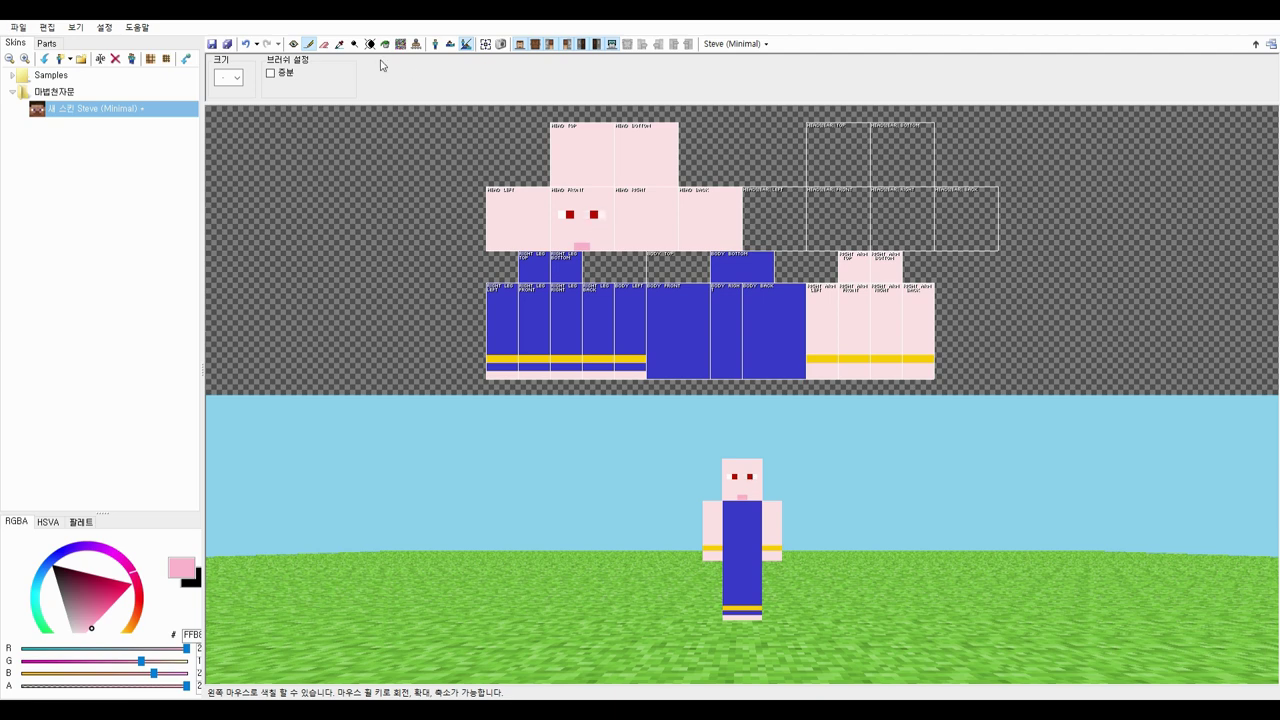
- Extend both red pupils and their off-white outer pixels one pixel down, using colours sampled from the eyes
{"action": "left_click", "coordinate": [594, 216], "text": "ctrl"}
{"action": "left_click", "coordinate": [309, 46]}
{"action": "left_click", "coordinate": [594, 221]}
{"action": "left_click", "coordinate": [570, 221]}
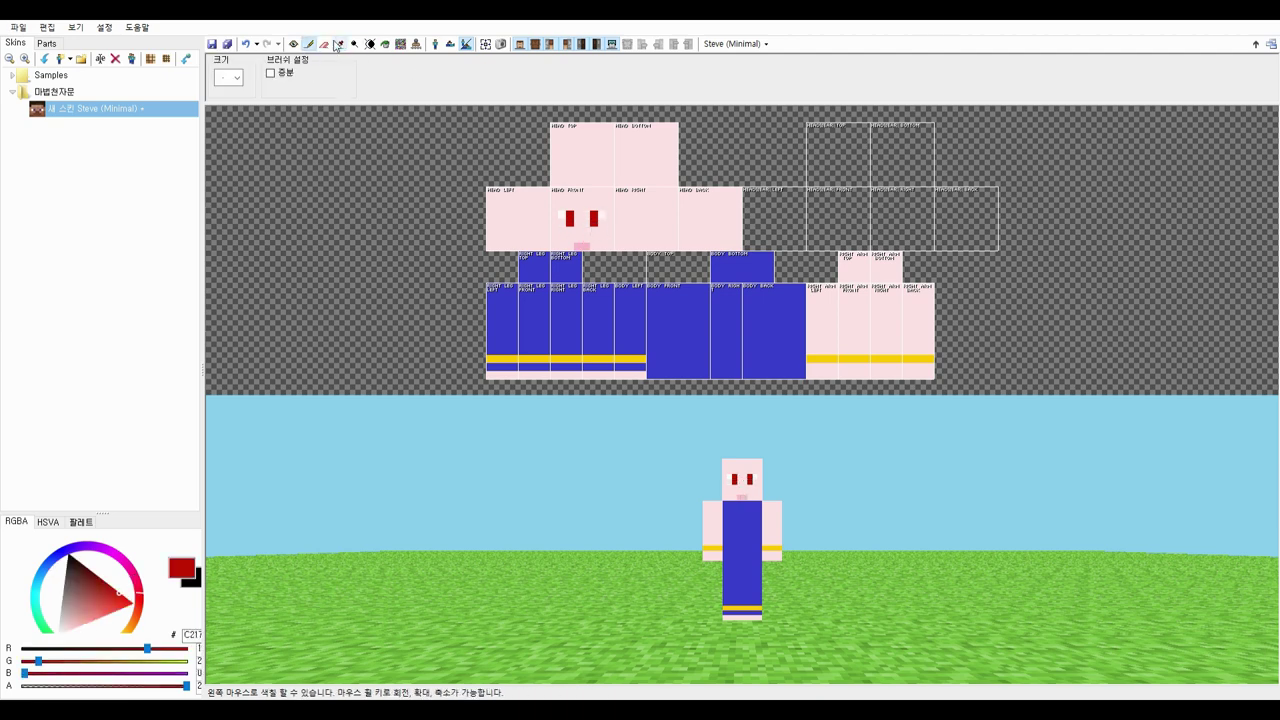
{"action": "left_click", "coordinate": [339, 45]}
{"action": "left_click", "coordinate": [562, 214]}
{"action": "left_click", "coordinate": [309, 46]}
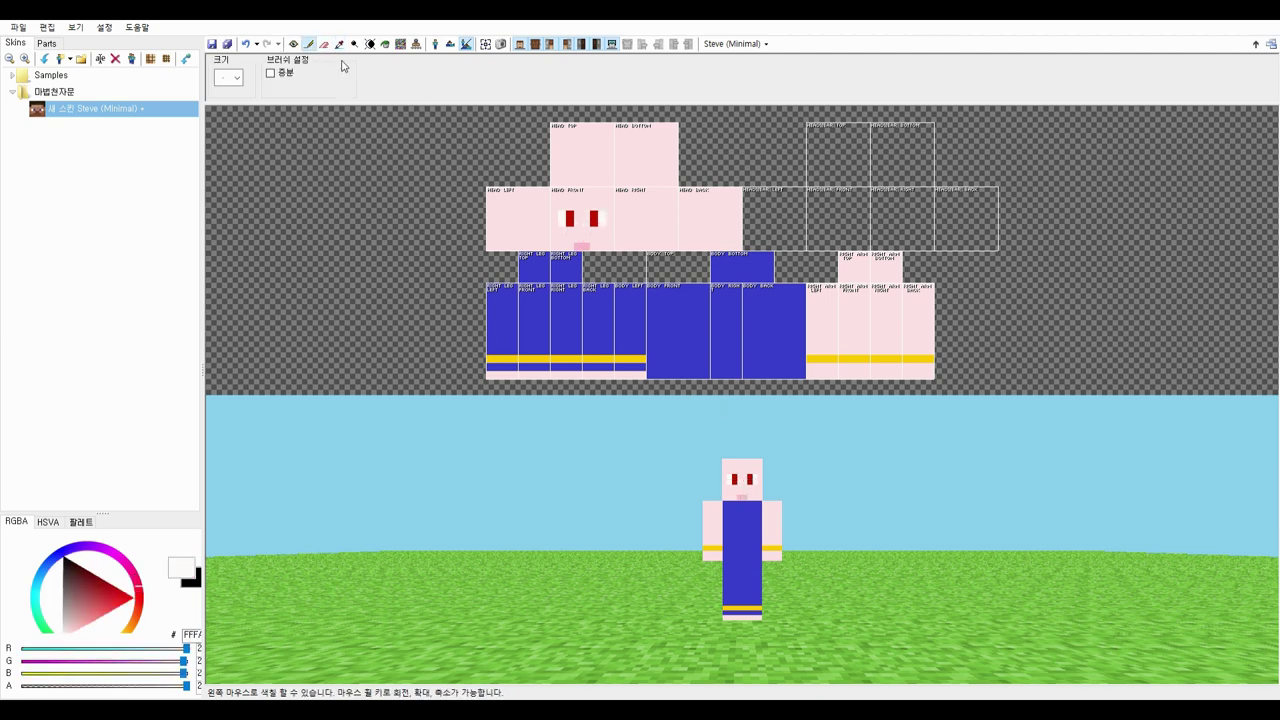
- Paint dark red lash lines above the whites of both eyes, reaching the outer edges of the head front
{"action": "left_click_drag", "start_coordinate": [117, 611], "coordinate": [113, 586]}
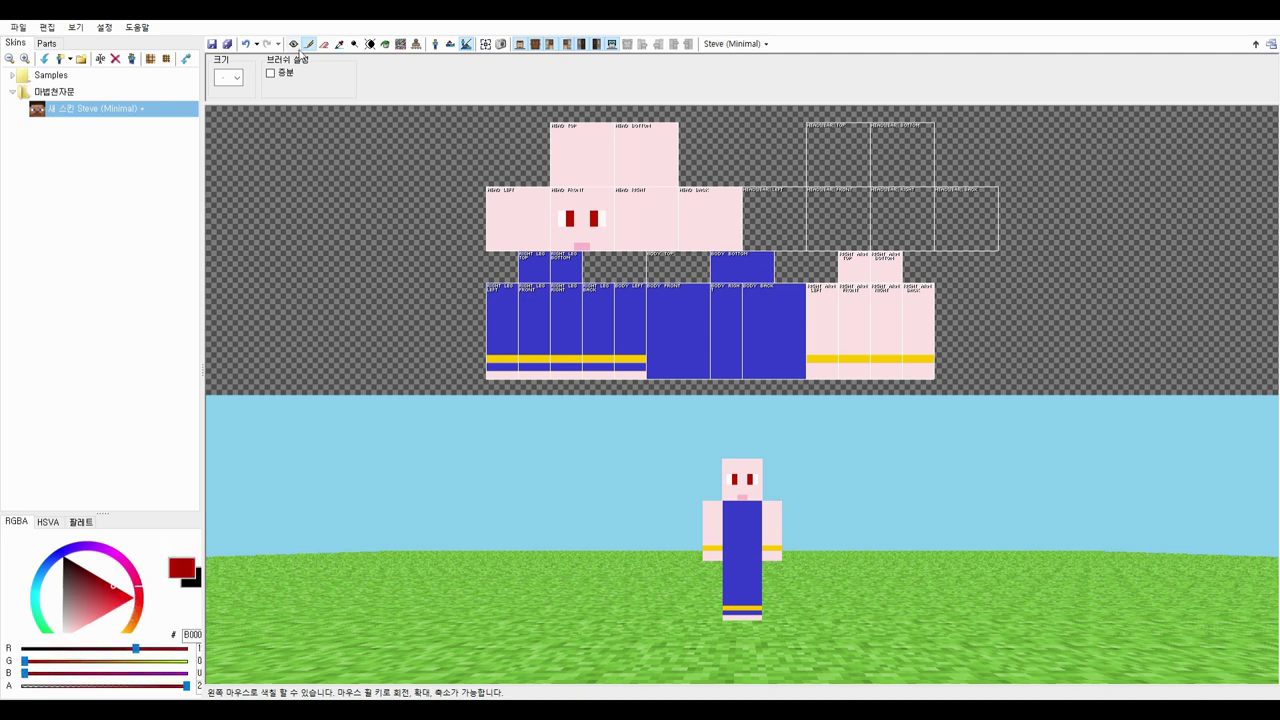
{"action": "left_click_drag", "start_coordinate": [601, 214], "coordinate": [610, 214]}
{"action": "left_click", "coordinate": [562, 214]}
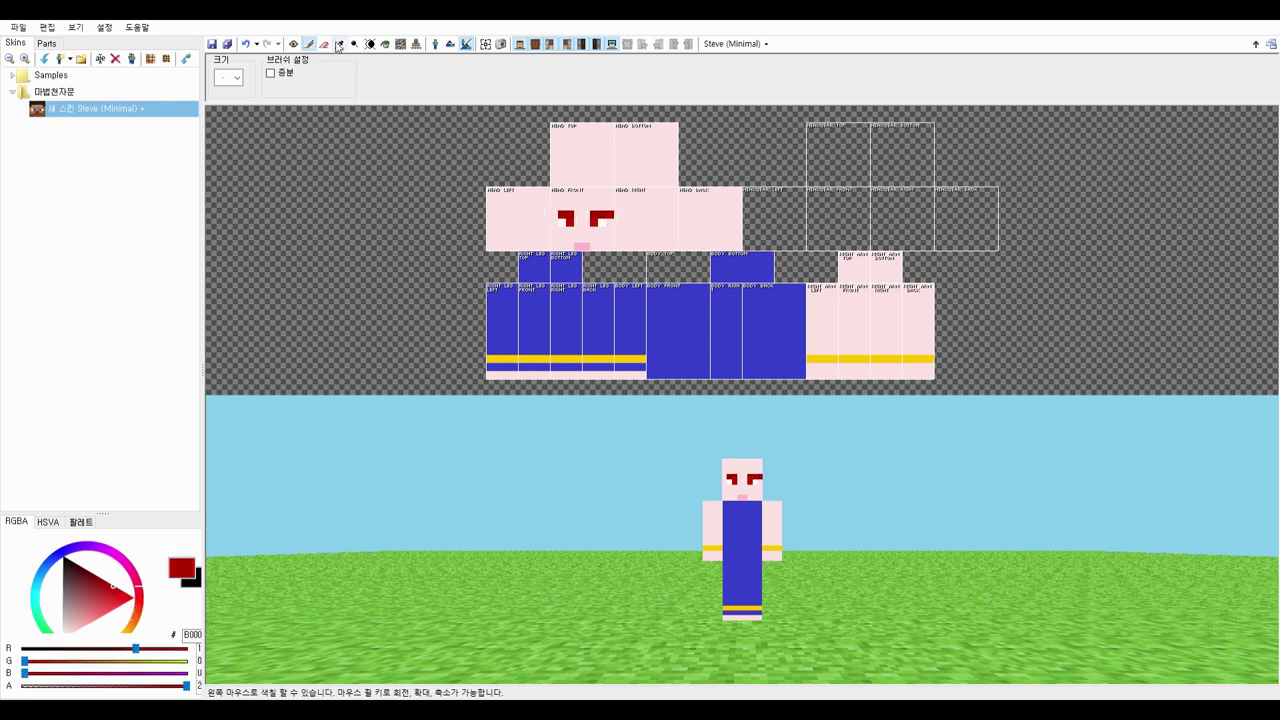
{"action": "left_click", "coordinate": [339, 45]}
{"action": "left_click", "coordinate": [610, 226]}
{"action": "left_click", "coordinate": [561, 215]}
{"action": "left_click", "coordinate": [309, 45]}
{"action": "left_click", "coordinate": [554, 214]}
- Mix a deeper red and paint hair across the upper rows of all head sides and over the head top
{"action": "left_click_drag", "start_coordinate": [116, 592], "coordinate": [104, 580]}
{"action": "left_click", "coordinate": [586, 199]}
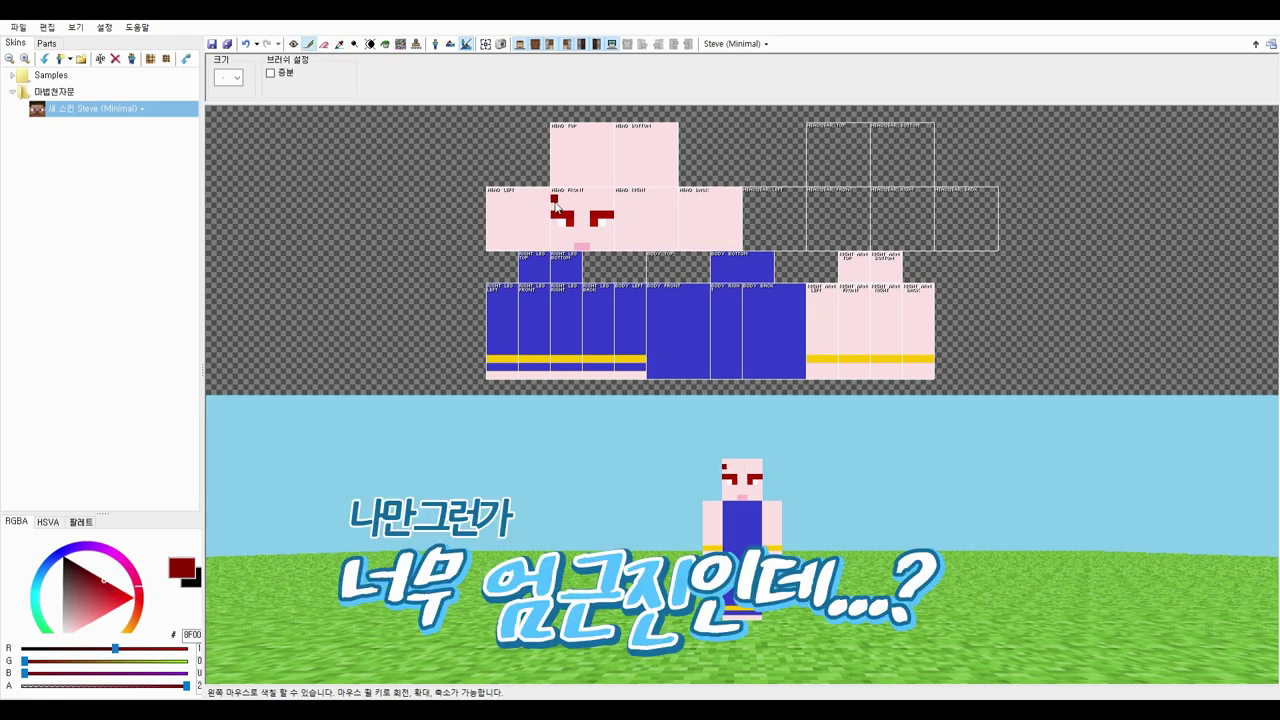
{"action": "mouse_move", "coordinate": [555, 199]}
{"action": "left_mouse_down"}
{"action": "mouse_move", "coordinate": [698, 190]}
{"action": "mouse_move", "coordinate": [738, 202]}
{"action": "mouse_move", "coordinate": [489, 190]}
{"action": "mouse_move", "coordinate": [546, 206]}
{"action": "mouse_move", "coordinate": [495, 199]}
{"action": "left_mouse_up"}
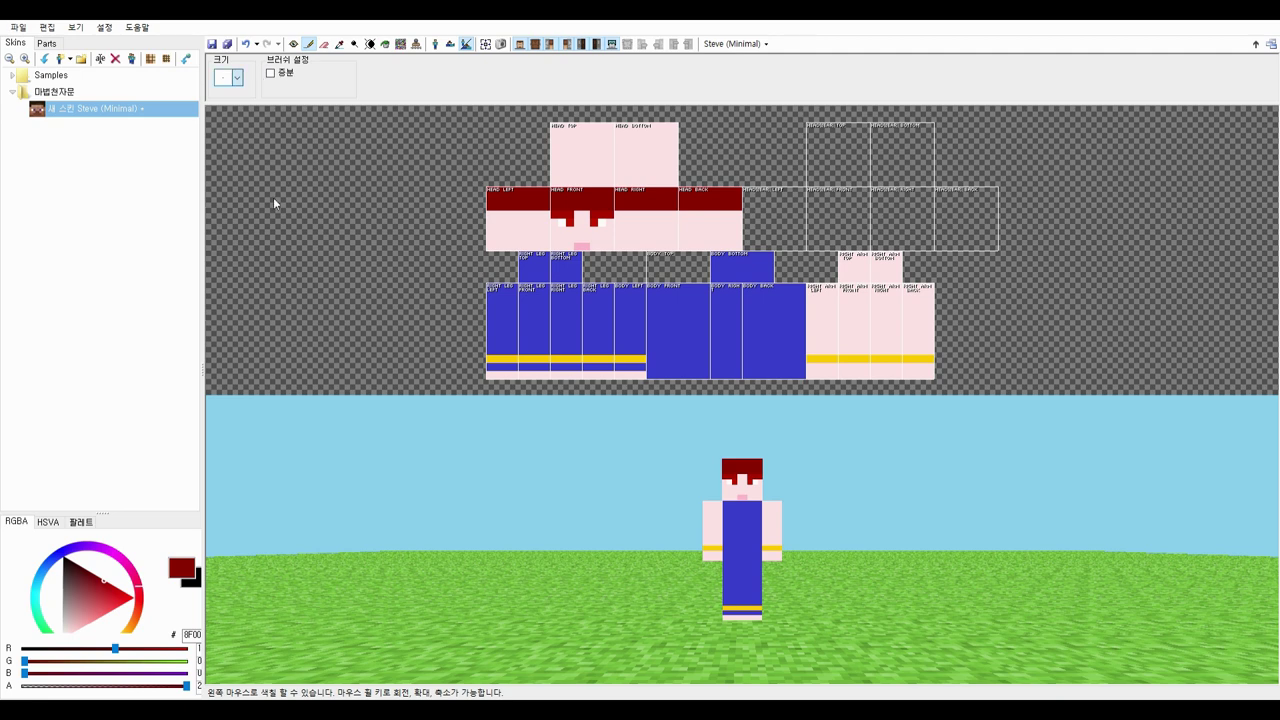
{"action": "left_click", "coordinate": [271, 271]}
{"action": "left_click", "coordinate": [647, 157]}
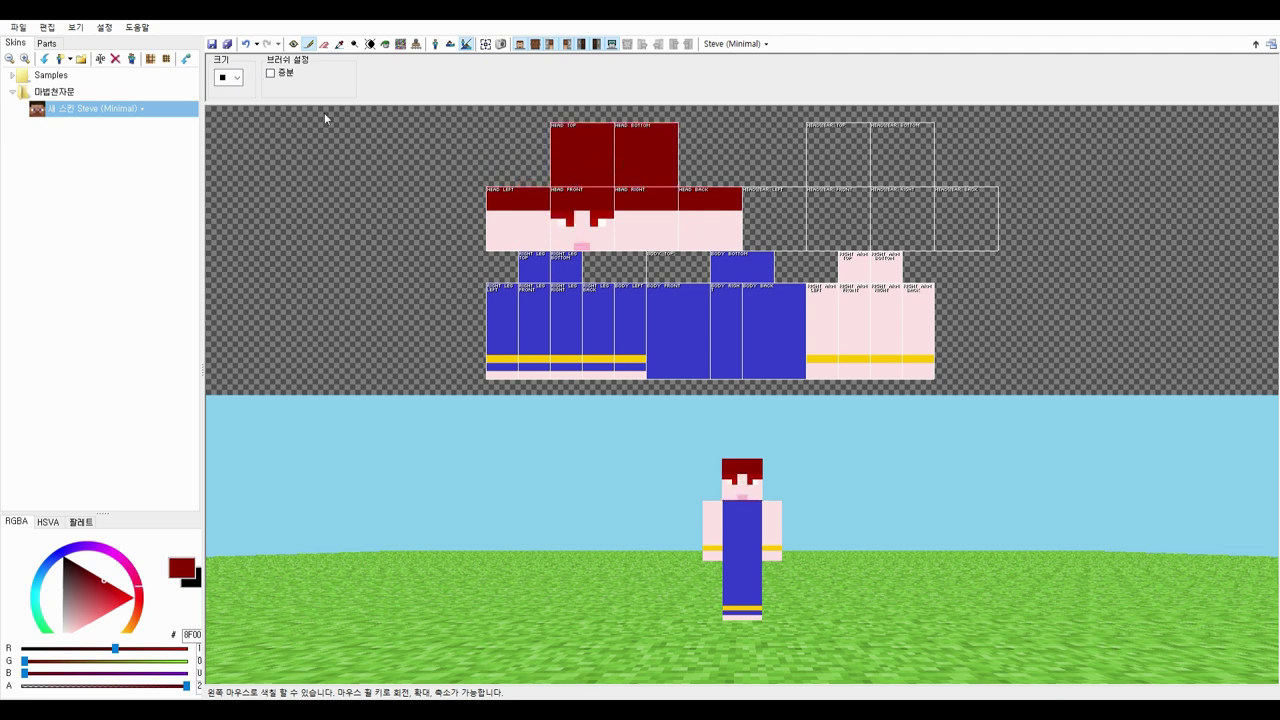
- Sample the light pink skin colour and repaint the head bottom face with it
{"action": "left_click", "coordinate": [339, 44]}
{"action": "left_click", "coordinate": [598, 234]}
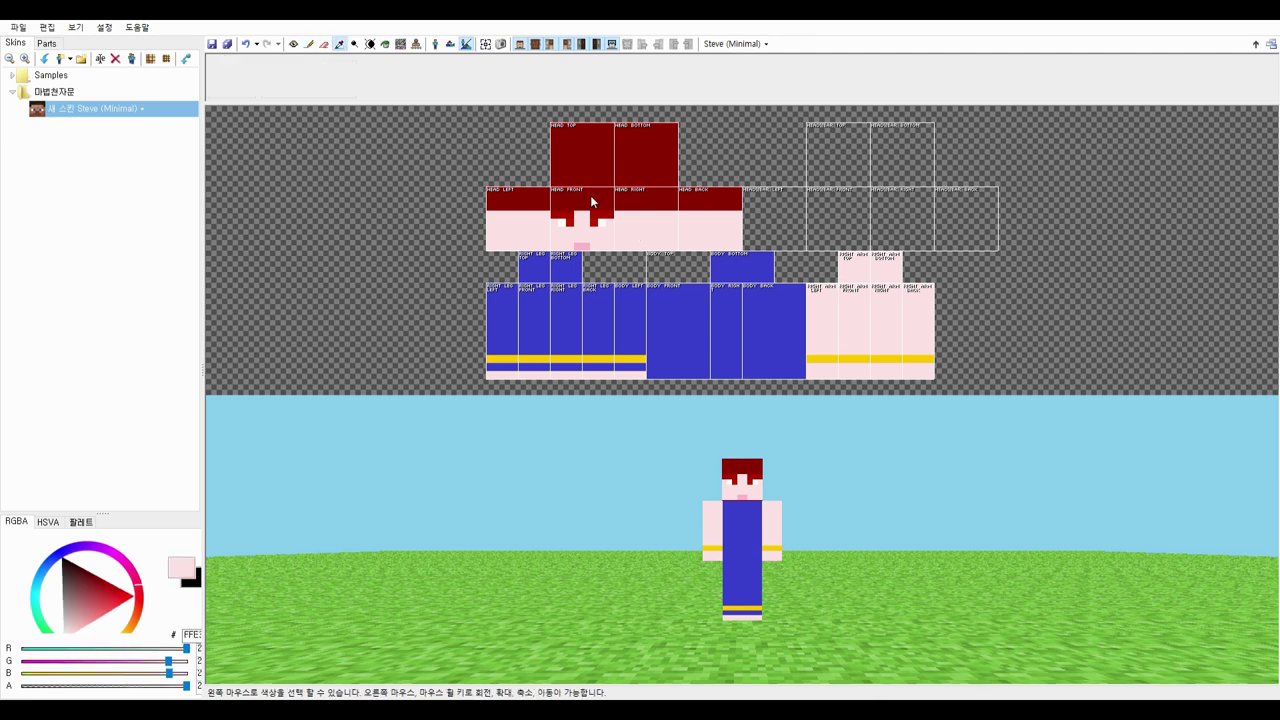
{"action": "left_click", "coordinate": [309, 44]}
{"action": "left_click", "coordinate": [650, 157]}
- With a one-pixel brush, lengthen the eyes downward using off-white for the whites and sampled red for the pupils
{"action": "left_click", "coordinate": [67, 628]}
{"action": "left_click", "coordinate": [236, 78]}
{"action": "left_click", "coordinate": [256, 98]}
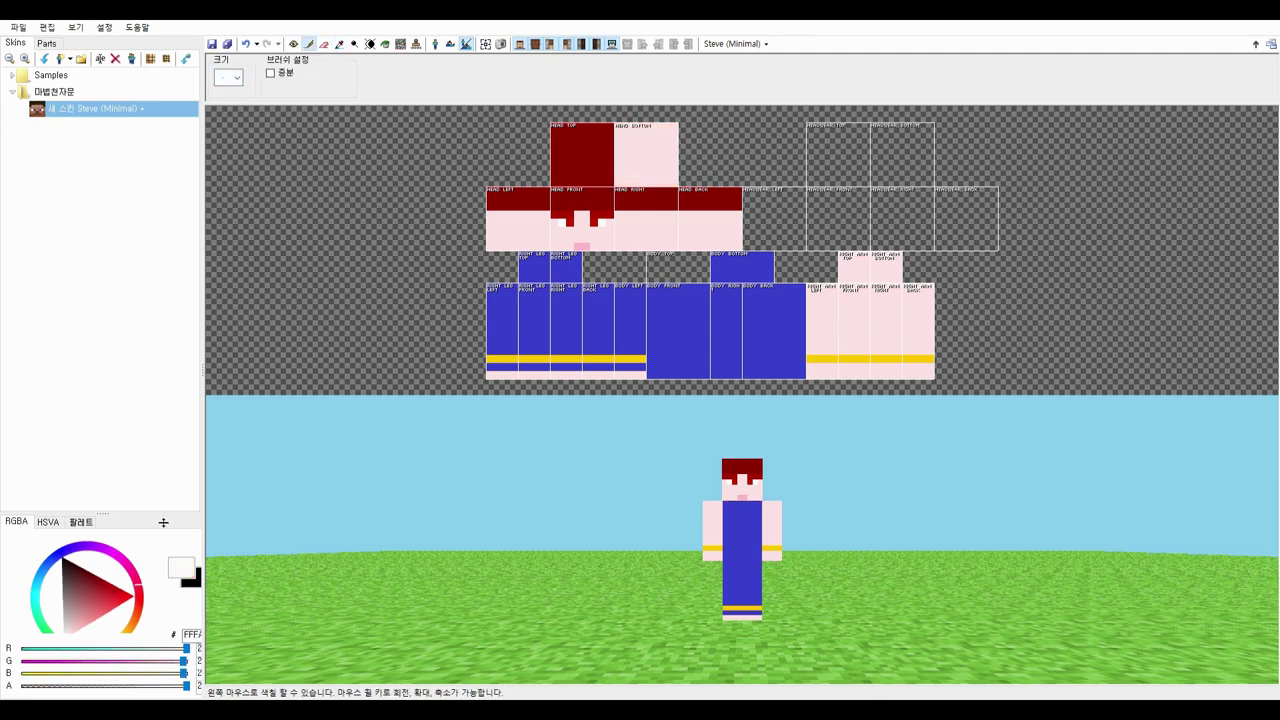
{"action": "left_click", "coordinate": [604, 238]}
{"action": "left_click", "coordinate": [339, 44]}
{"action": "left_click", "coordinate": [595, 222]}
{"action": "left_click", "coordinate": [309, 44]}
{"action": "left_click", "coordinate": [595, 238]}
{"action": "left_click", "coordinate": [571, 231]}
{"action": "left_click", "coordinate": [571, 238]}
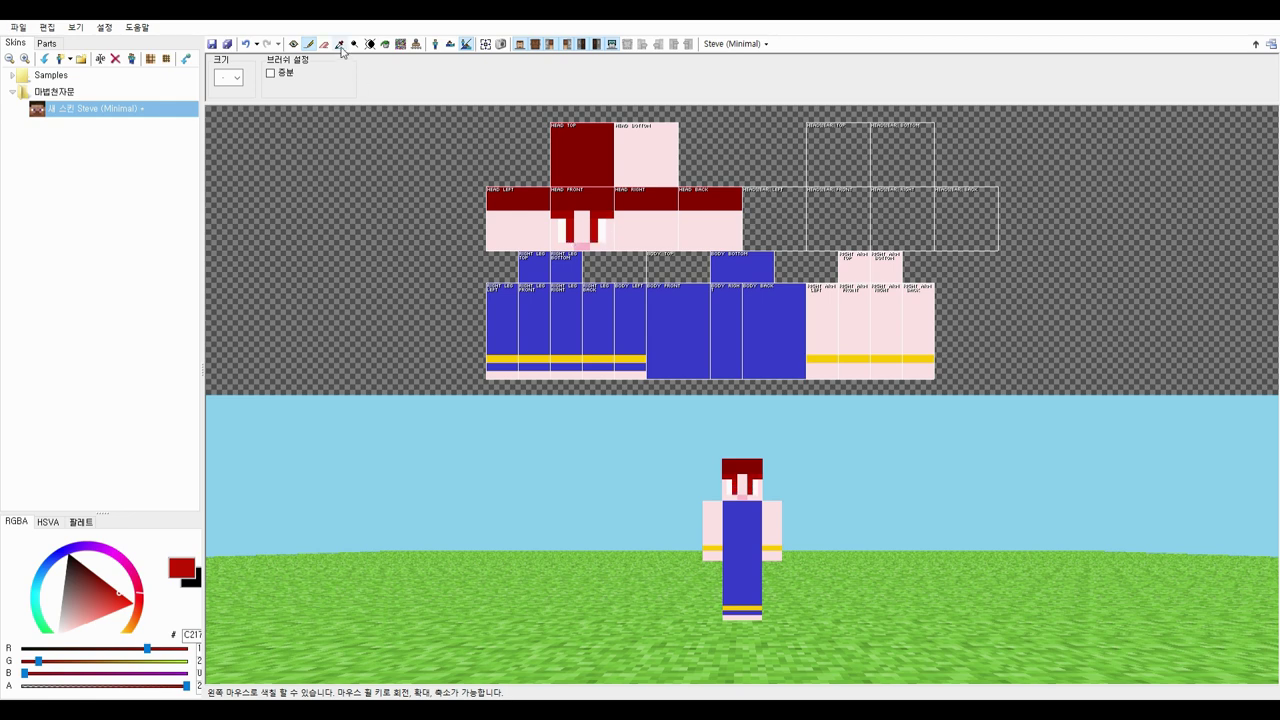
- Sample the skin colour and paint over the upper rows of both eyes and the old lashes
{"action": "left_click", "coordinate": [339, 44]}
{"action": "left_click", "coordinate": [522, 225]}
{"action": "left_click", "coordinate": [309, 44]}
{"action": "left_click", "coordinate": [569, 223]}
{"action": "mouse_move", "coordinate": [555, 216]}
{"action": "left_mouse_down"}
{"action": "mouse_move", "coordinate": [609, 217]}
{"action": "mouse_move", "coordinate": [596, 221]}
{"action": "left_mouse_up"}
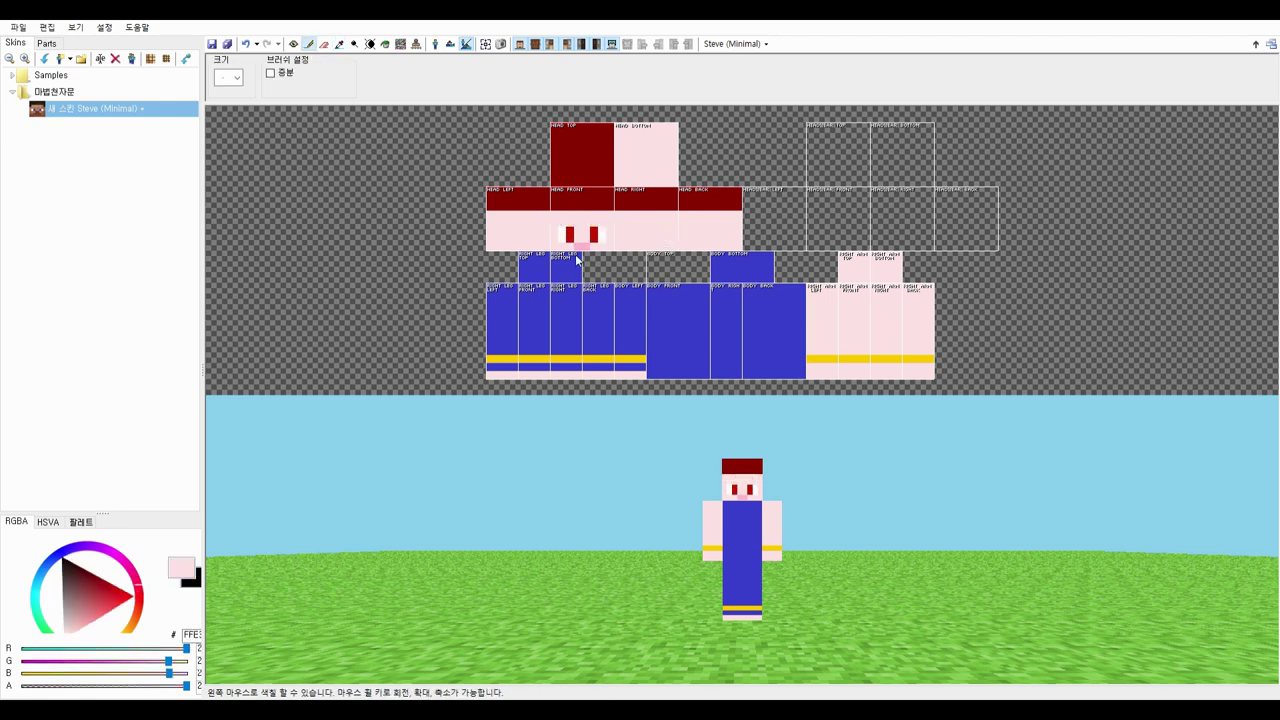
- Outline the tops and outer sides of both lowered eyes in dark red, clearing the excess pixel between them with skin colour
{"action": "left_click_drag", "start_coordinate": [108, 605], "coordinate": [110, 583]}
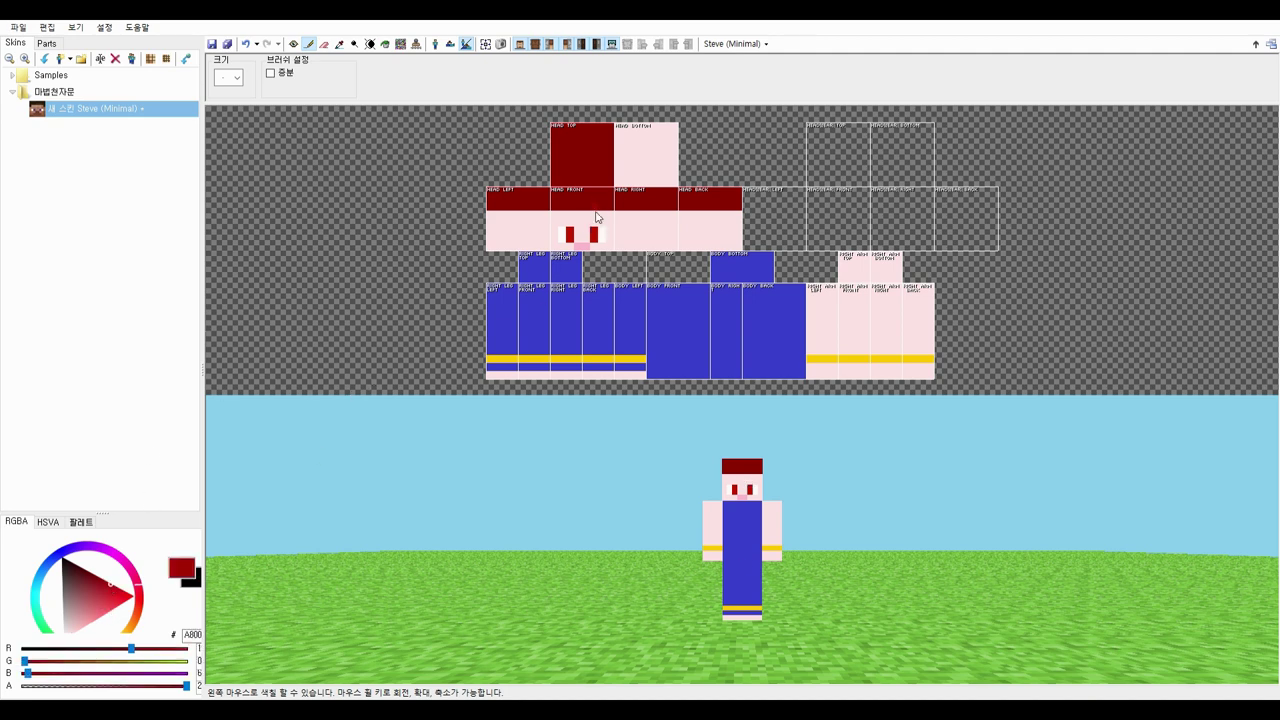
{"action": "mouse_move", "coordinate": [595, 222]}
{"action": "left_mouse_down"}
{"action": "mouse_move", "coordinate": [609, 236]}
{"action": "mouse_move", "coordinate": [554, 237]}
{"action": "left_mouse_up"}
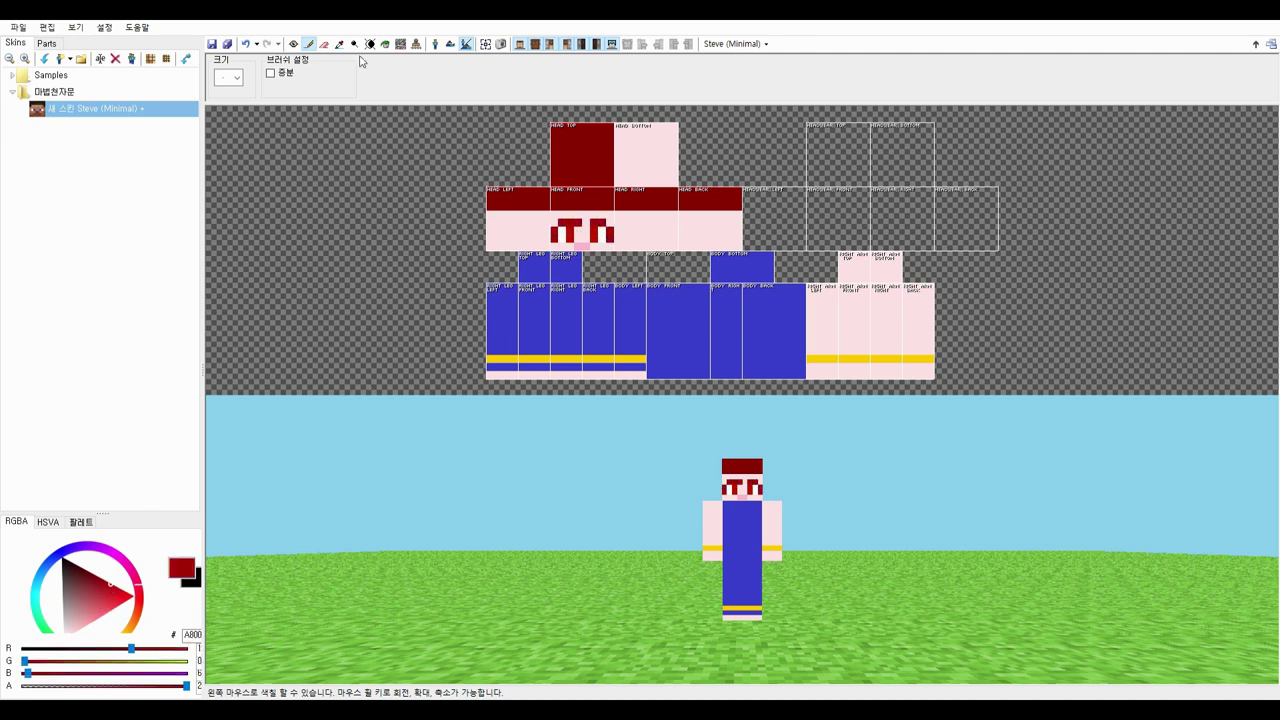
{"action": "left_click", "coordinate": [339, 44]}
{"action": "left_click", "coordinate": [588, 213]}
{"action": "left_click", "coordinate": [310, 45]}
{"action": "left_click", "coordinate": [579, 223]}
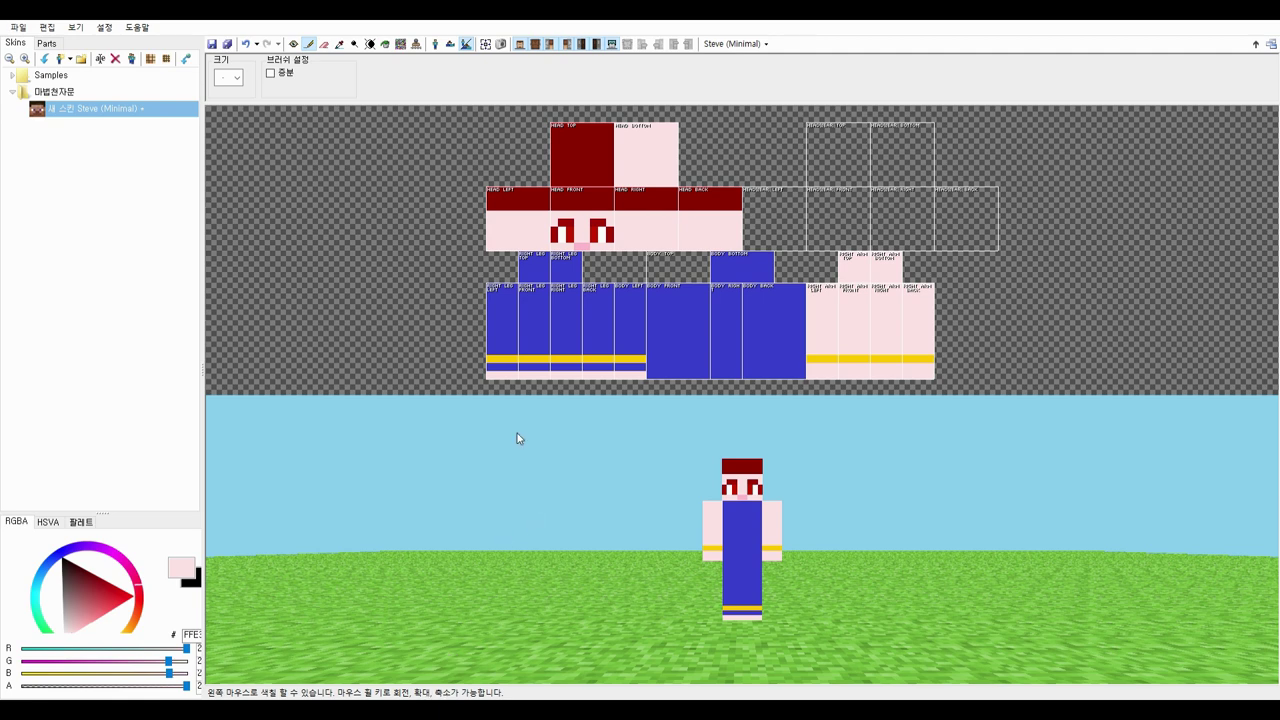
- Paint over the lash outlines and the lowest eye row with skin colour, leaving one-pixel-high eyes
{"action": "left_click_drag", "start_coordinate": [572, 240], "coordinate": [555, 239]}
{"action": "left_click_drag", "start_coordinate": [586, 242], "coordinate": [609, 240]}
{"action": "left_click_drag", "start_coordinate": [603, 224], "coordinate": [559, 223]}
{"action": "left_click", "coordinate": [609, 231]}
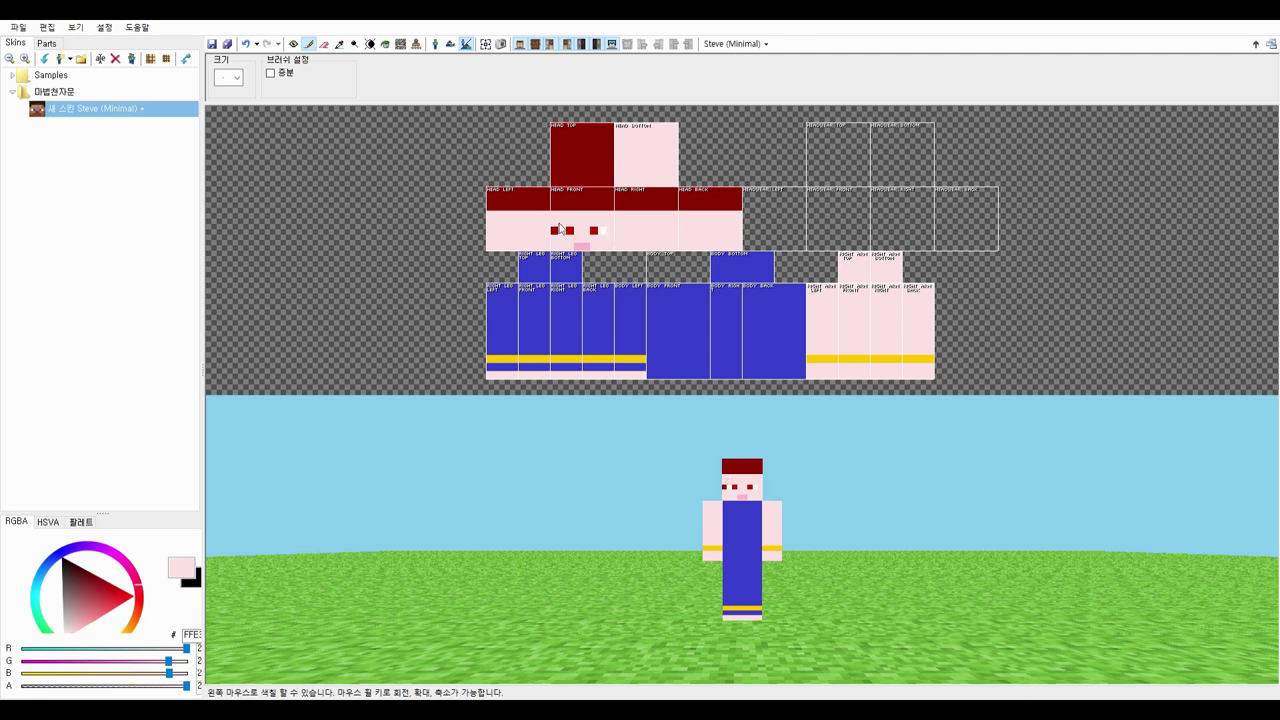
{"action": "left_click", "coordinate": [555, 230]}
- Sample the pupil red and extend both pupils one pixel upward
{"action": "left_click", "coordinate": [339, 44]}
{"action": "left_click", "coordinate": [571, 231]}
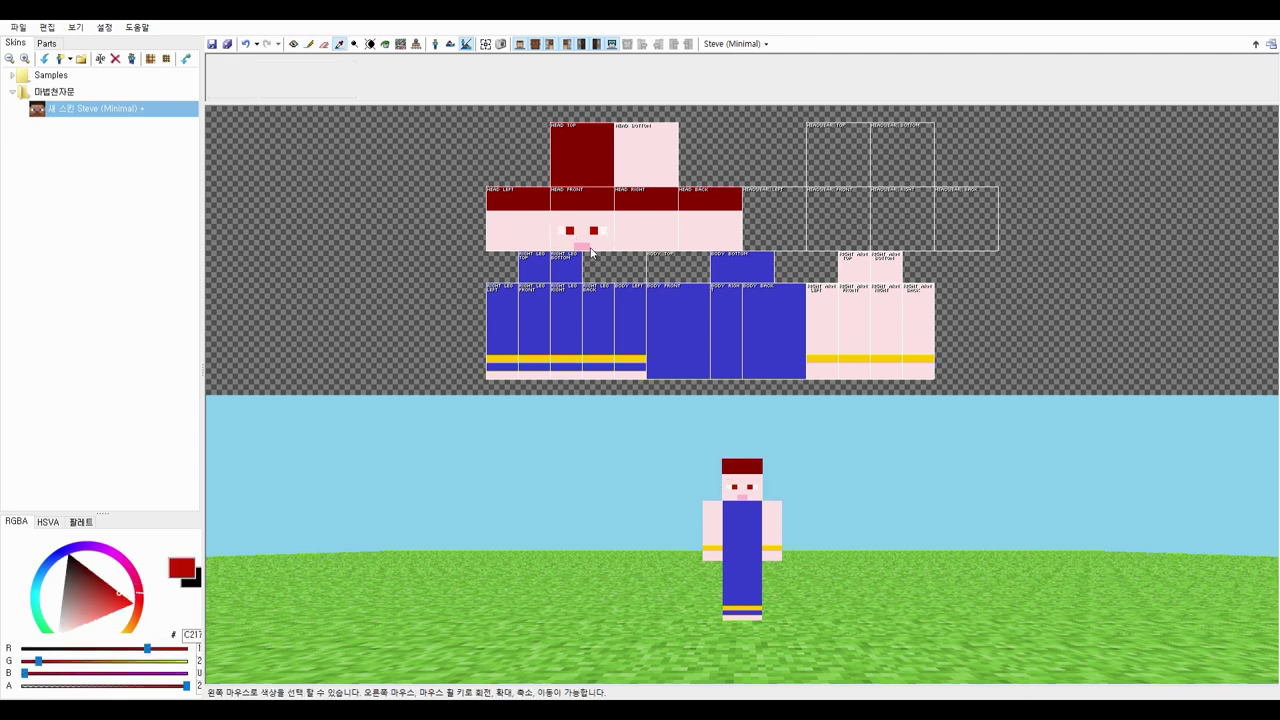
{"action": "left_click", "coordinate": [309, 44]}
{"action": "left_click", "coordinate": [570, 223]}
{"action": "left_click", "coordinate": [594, 223]}
- Sample the off-white of the eyes and extend both eye whites one pixel upward
{"action": "left_click", "coordinate": [325, 44]}
{"action": "left_click", "coordinate": [339, 44]}
{"action": "left_click", "coordinate": [562, 231]}
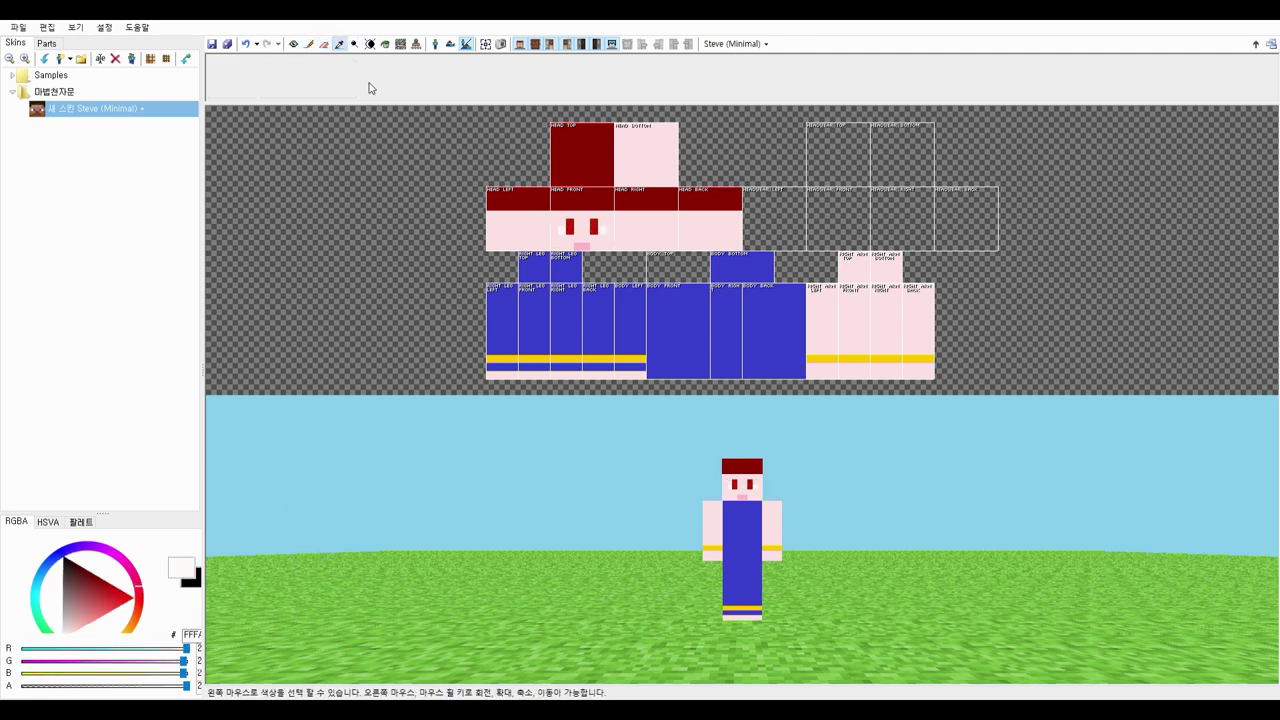
{"action": "left_click", "coordinate": [309, 44]}
{"action": "left_click", "coordinate": [562, 223]}
{"action": "left_click", "coordinate": [602, 223]}
- Choose a dark red and paint lashes above and along the outer sides of both eyes
{"action": "left_click_drag", "start_coordinate": [122, 592], "coordinate": [112, 586]}
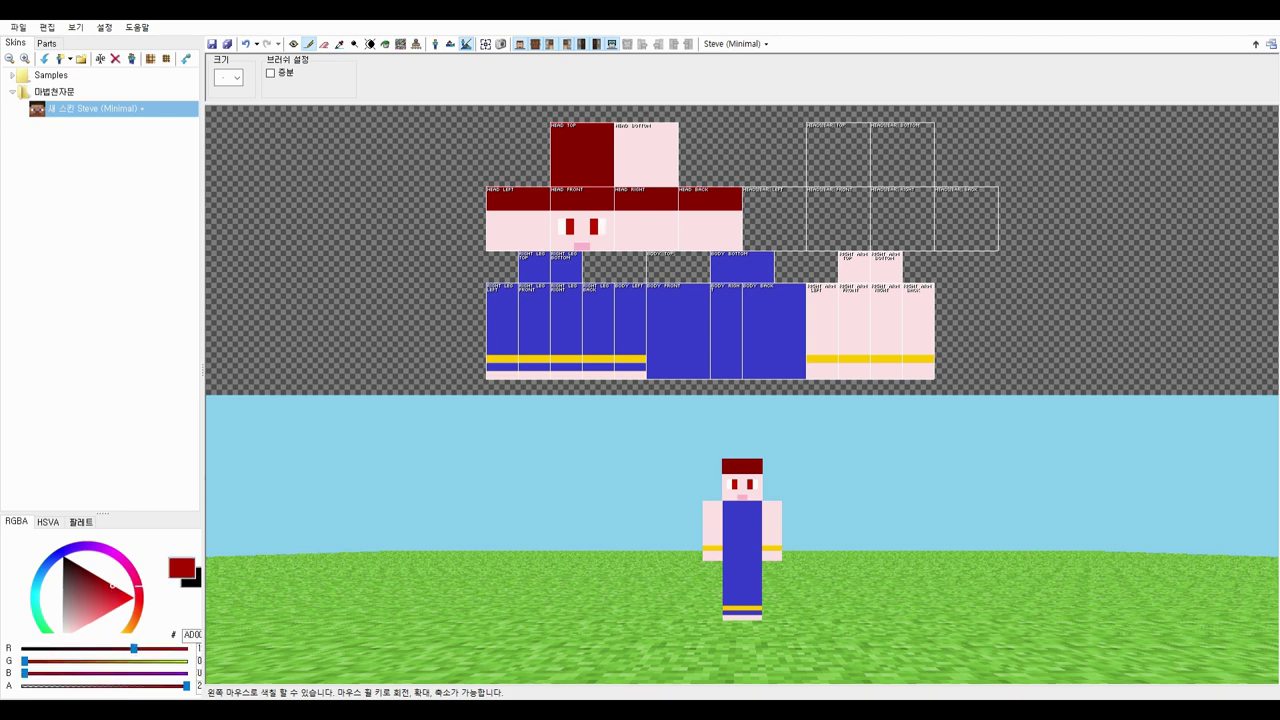
{"action": "mouse_move", "coordinate": [594, 215]}
{"action": "left_mouse_down"}
{"action": "mouse_move", "coordinate": [610, 231]}
{"action": "mouse_move", "coordinate": [561, 215]}
{"action": "mouse_move", "coordinate": [554, 231]}
{"action": "left_mouse_up"}
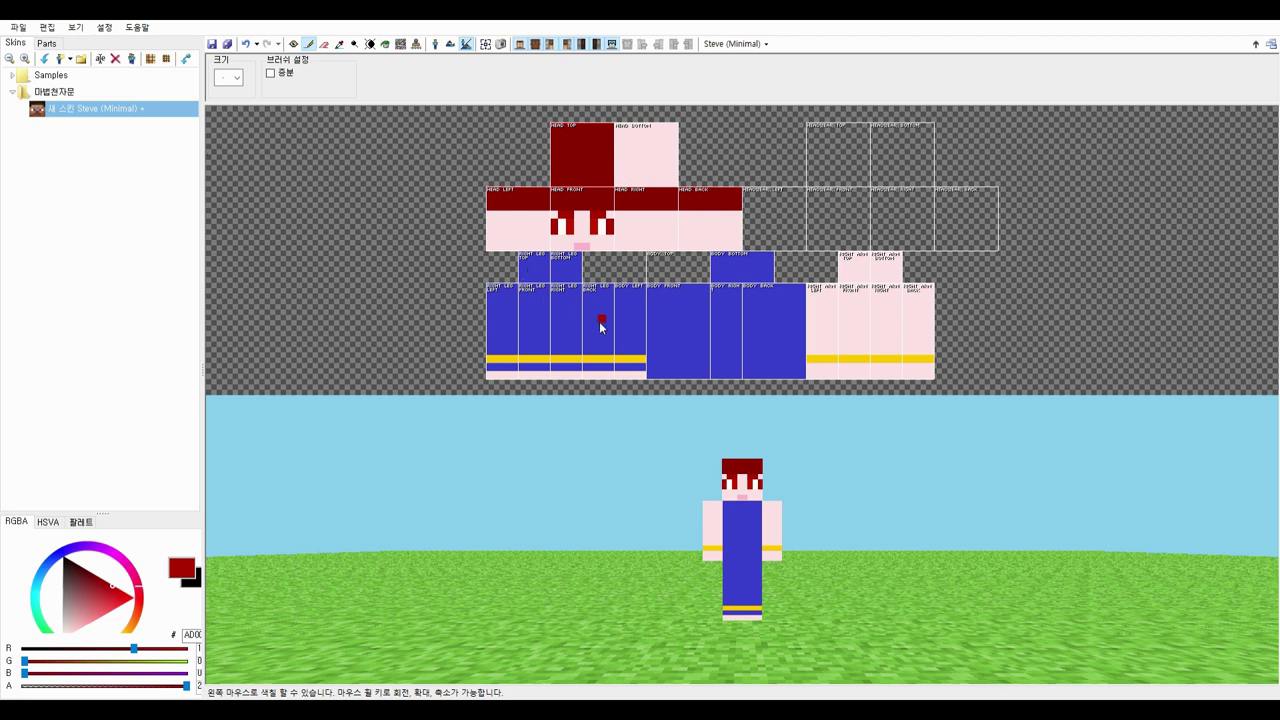
- Sample the hair's dark red and extend the hair one pixel row down on the head front, left, right and back
{"action": "left_click", "coordinate": [339, 45]}
{"action": "left_click", "coordinate": [565, 198]}
{"action": "left_click", "coordinate": [310, 45]}
{"action": "left_click", "coordinate": [609, 214]}
{"action": "left_click", "coordinate": [553, 214]}
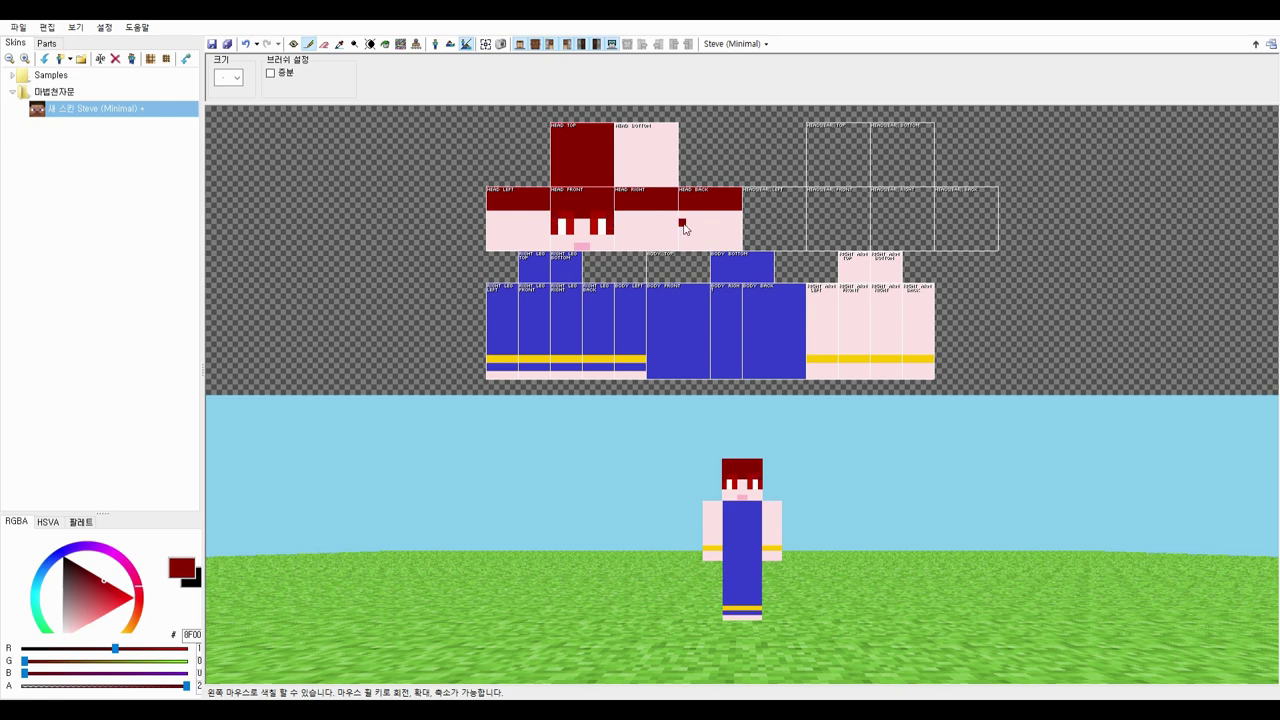
{"action": "left_click_drag", "start_coordinate": [617, 214], "coordinate": [739, 214]}
{"action": "left_click_drag", "start_coordinate": [543, 215], "coordinate": [490, 215]}
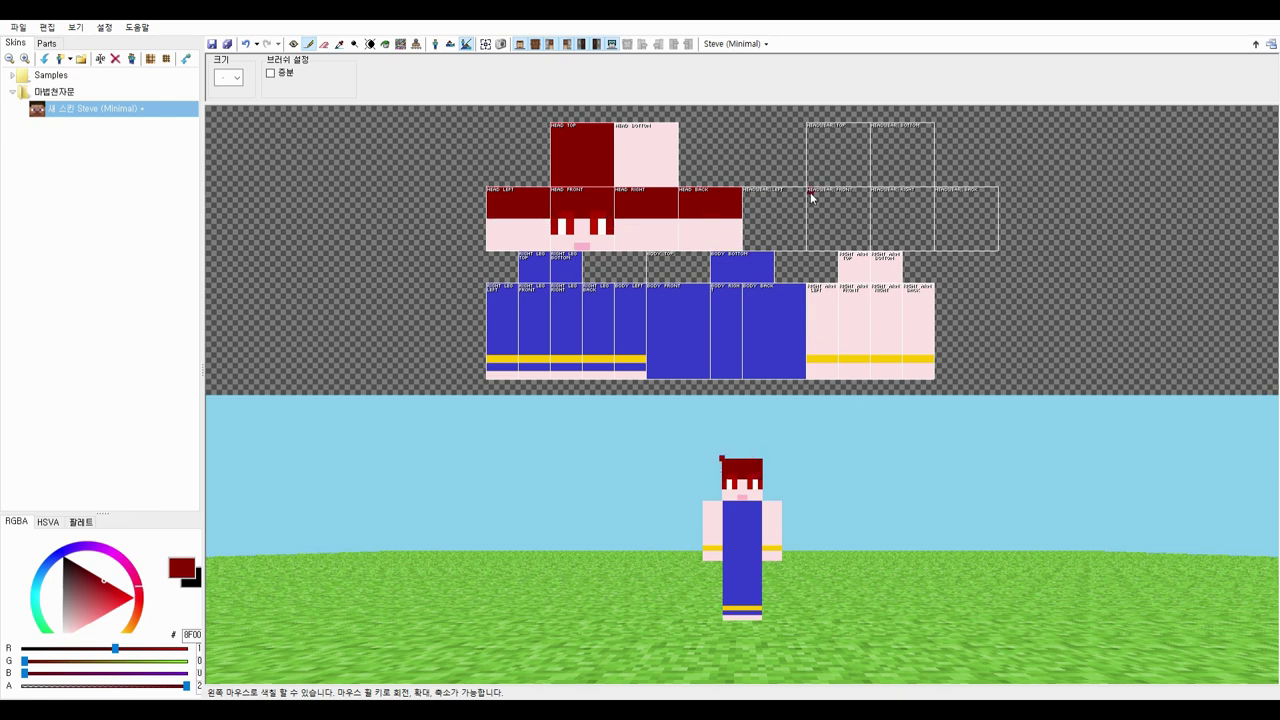
- Paint two small dark red hair tufts along the upper part of the headwear front
{"action": "key", "text": "ctrl+z"}
{"action": "left_click_drag", "start_coordinate": [811, 194], "coordinate": [856, 207]}
{"action": "mouse_move", "coordinate": [837, 483]}
{"action": "right_mouse_down"}
{"action": "mouse_move", "coordinate": [860, 586]}
{"action": "mouse_move", "coordinate": [757, 523]}
{"action": "mouse_move", "coordinate": [847, 504]}
{"action": "right_mouse_up"}
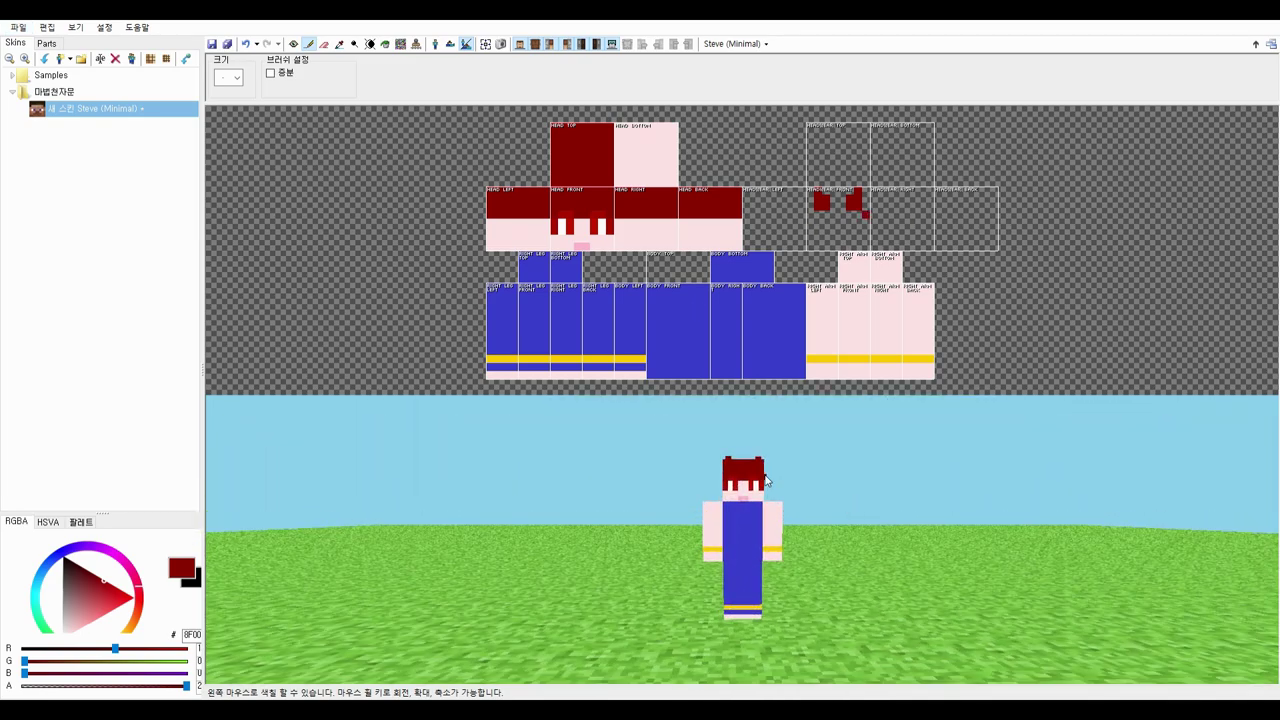
- Sample the outfit blue and paint the lowest headwear row on all four sides plus the body top
{"action": "left_click", "coordinate": [340, 46]}
{"action": "left_click", "coordinate": [510, 312]}
{"action": "left_click", "coordinate": [309, 45]}
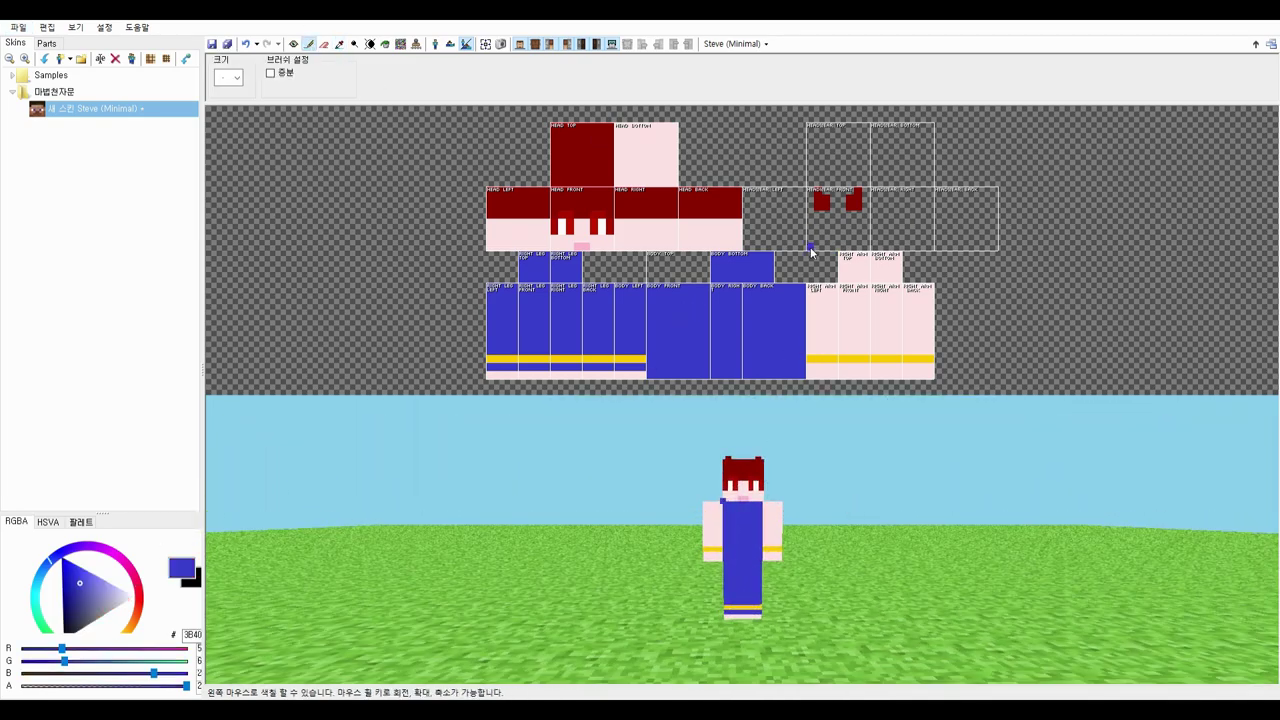
{"action": "left_click_drag", "start_coordinate": [811, 247], "coordinate": [994, 247]}
{"action": "left_click_drag", "start_coordinate": [746, 247], "coordinate": [802, 246]}
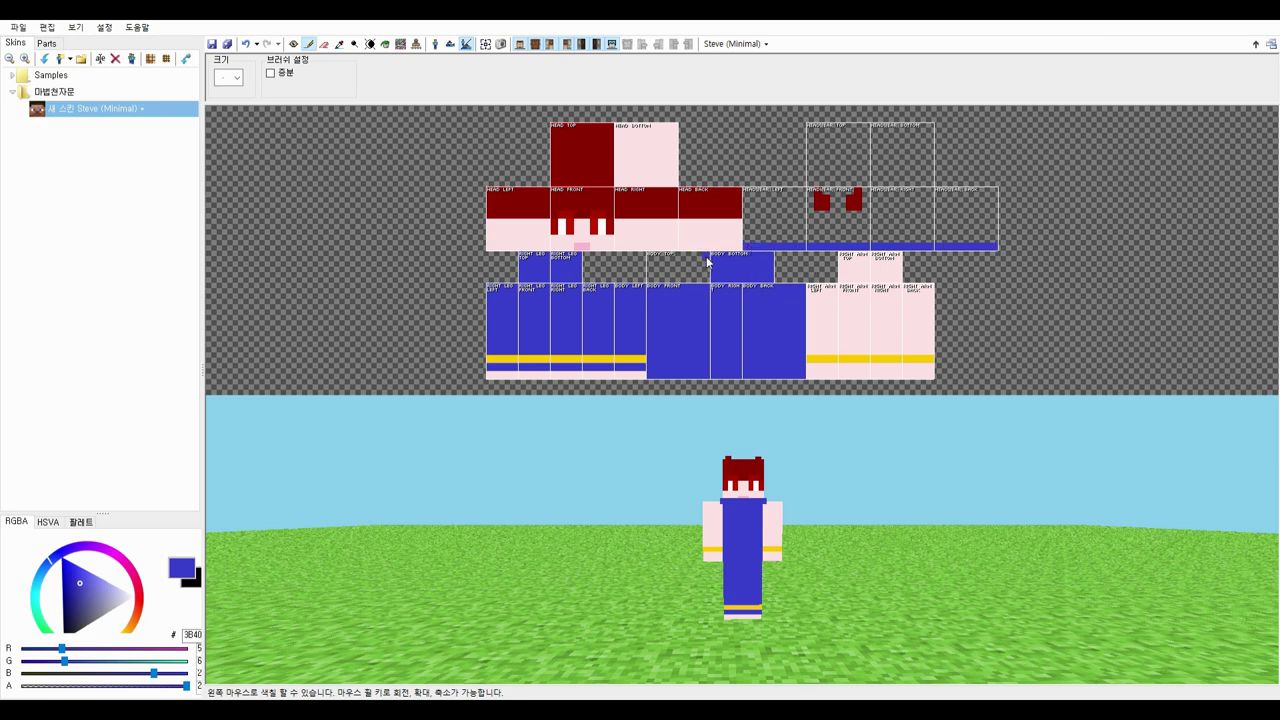
{"action": "mouse_move", "coordinate": [706, 262]}
{"action": "left_mouse_down"}
{"action": "mouse_move", "coordinate": [652, 268]}
{"action": "mouse_move", "coordinate": [715, 267]}
{"action": "mouse_move", "coordinate": [702, 284]}
{"action": "mouse_move", "coordinate": [668, 270]}
{"action": "mouse_move", "coordinate": [685, 273]}
{"action": "left_mouse_up"}
- Sample the skin colour and paint a neck patch at the front centre of the body top
{"action": "left_click", "coordinate": [339, 45]}
{"action": "left_click", "coordinate": [590, 236]}
{"action": "left_click", "coordinate": [309, 45]}
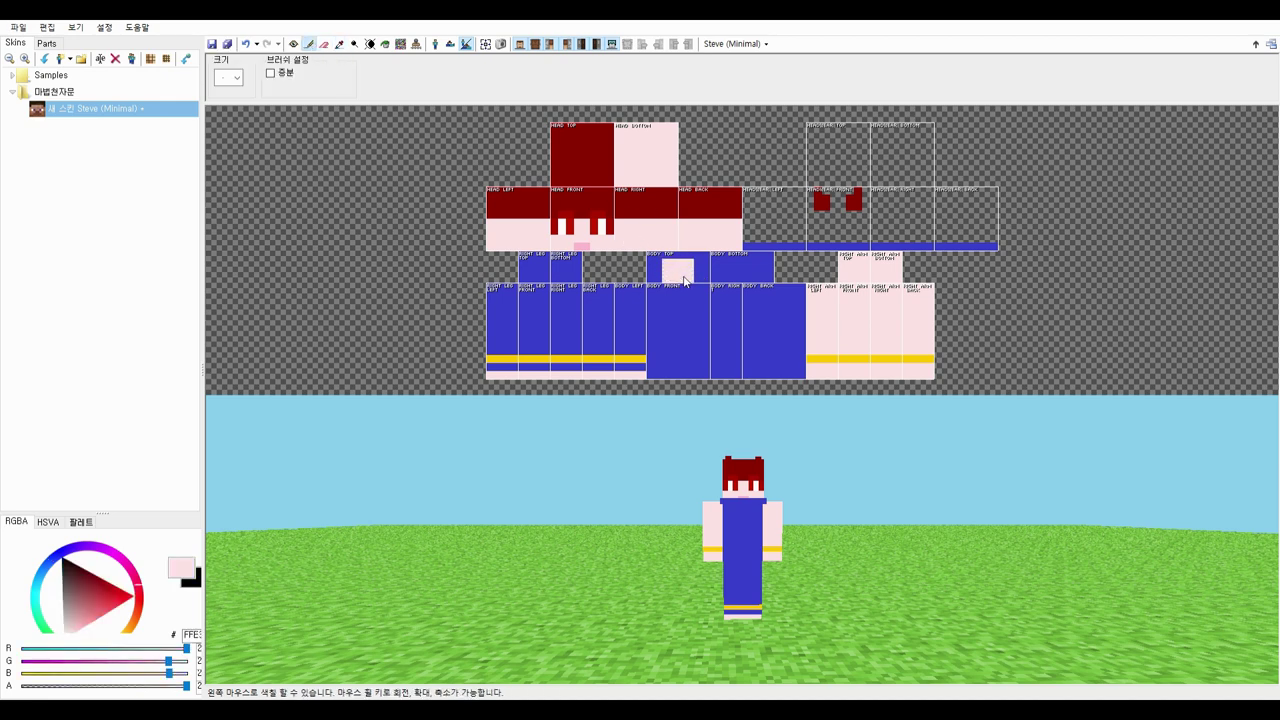
{"action": "left_click", "coordinate": [625, 327]}
- Choose a teal green as the painting colour
{"action": "mouse_move", "coordinate": [66, 551]}
{"action": "left_mouse_down"}
{"action": "mouse_move", "coordinate": [36, 603]}
{"action": "mouse_move", "coordinate": [68, 608]}
{"action": "left_mouse_up"}
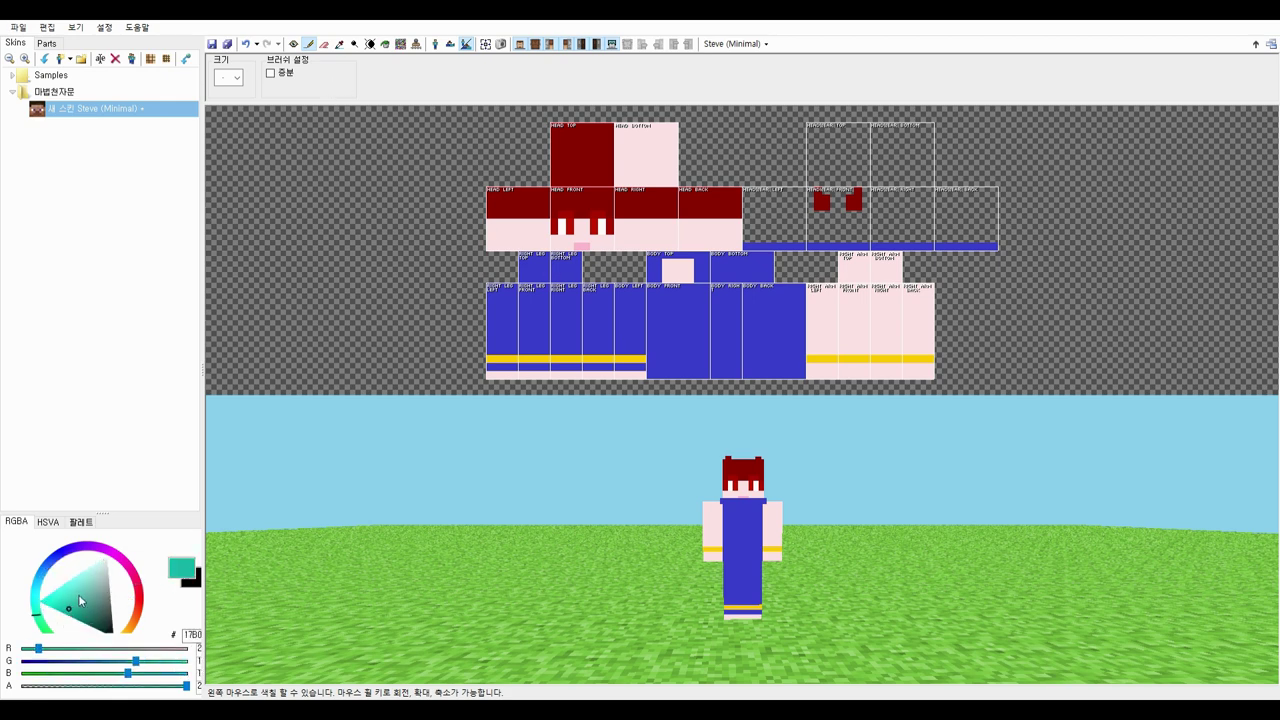
{"action": "left_click", "coordinate": [340, 45]}
{"action": "left_click", "coordinate": [310, 46]}
{"action": "mouse_move", "coordinate": [660, 288]}
{"action": "left_mouse_down"}
{"action": "mouse_move", "coordinate": [659, 327]}
{"action": "mouse_move", "coordinate": [697, 301]}
{"action": "left_mouse_up"}
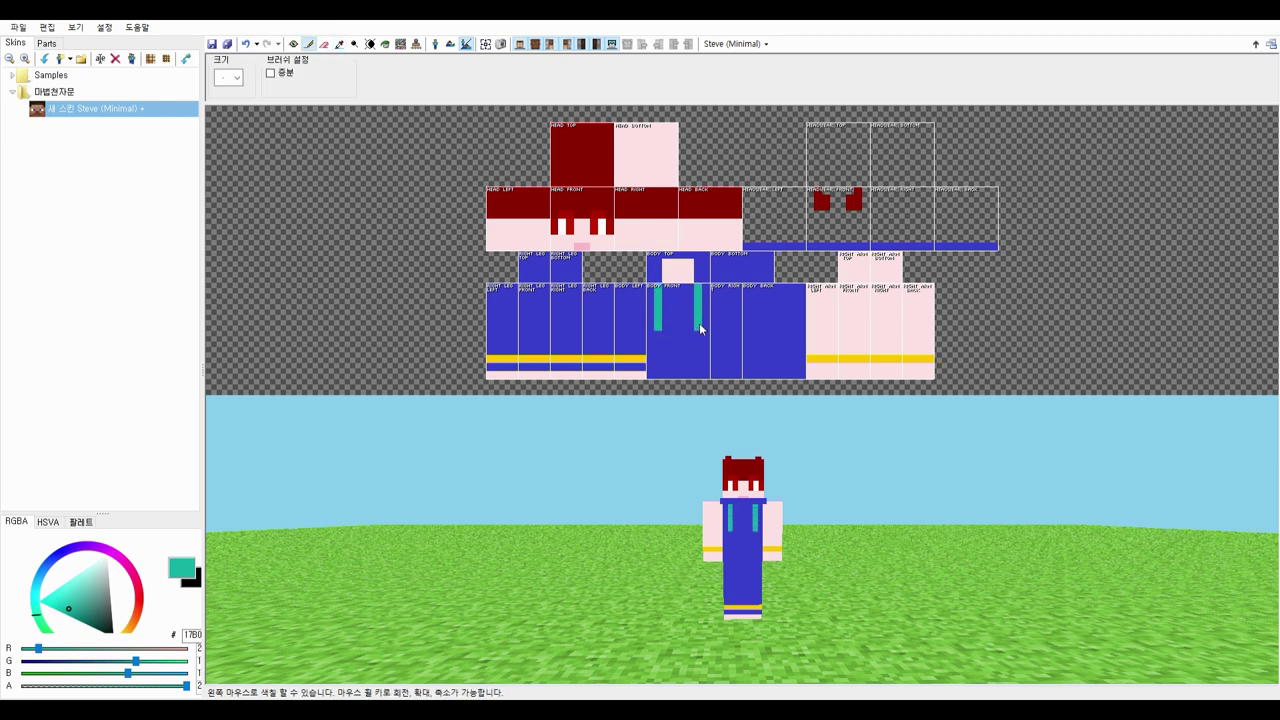
{"action": "left_click", "coordinate": [691, 320]}
{"action": "key", "text": "ctrl+z"}
{"action": "key", "text": "ctrl+z"}
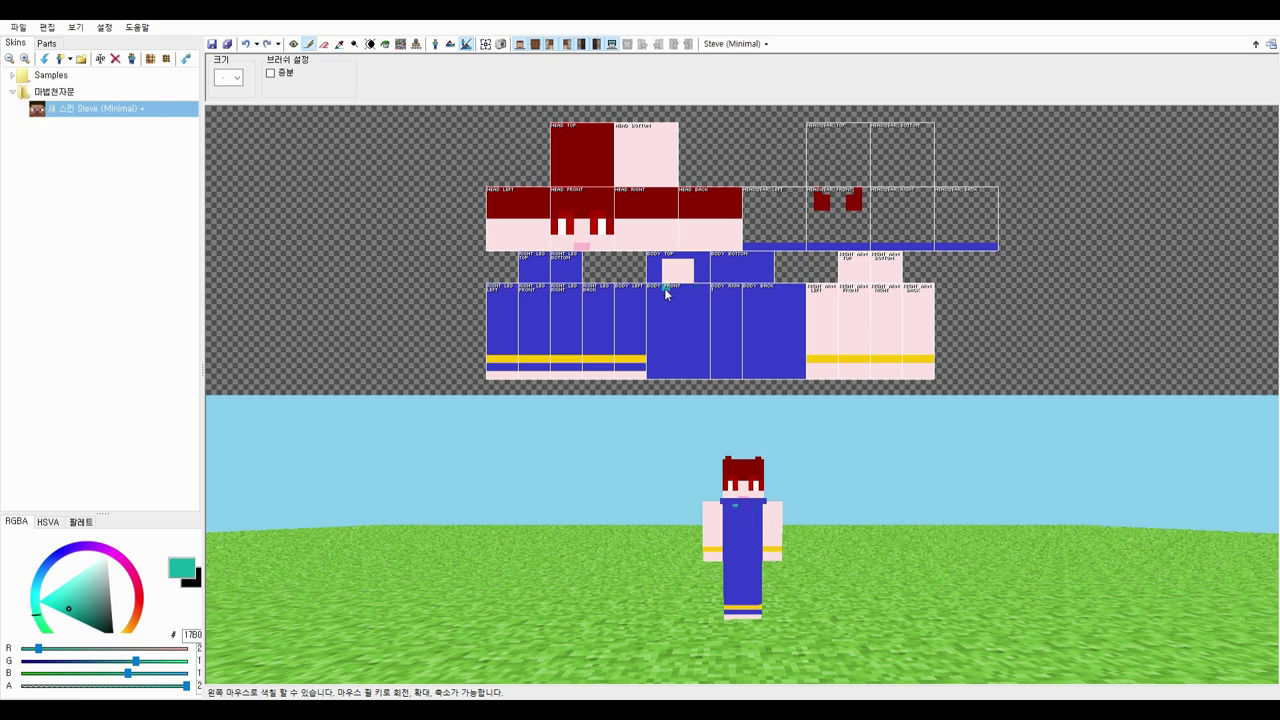
- Paint two teal hood strings six pixels long down the body front, in its third and sixth pixel columns
{"action": "mouse_move", "coordinate": [658, 287]}
{"action": "left_mouse_down"}
{"action": "mouse_move", "coordinate": [667, 325]}
{"action": "mouse_move", "coordinate": [689, 327]}
{"action": "left_mouse_up"}
{"action": "key", "text": "ctrl+z"}
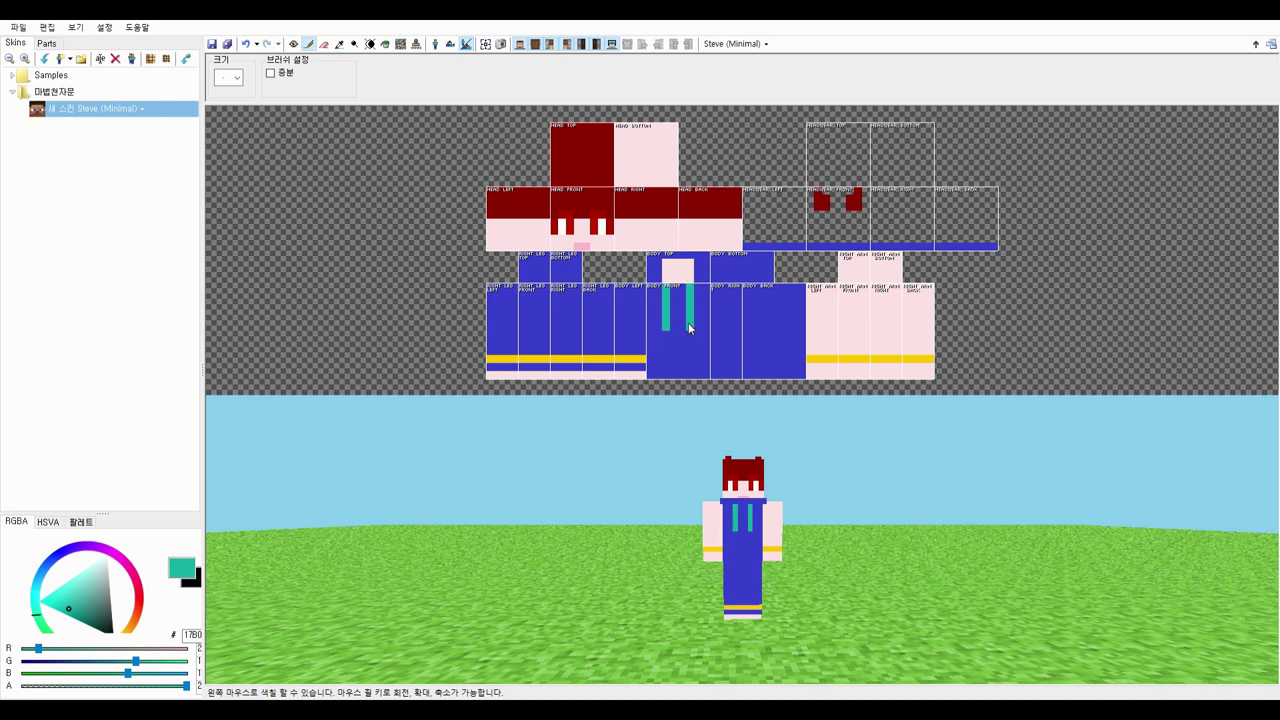
{"action": "left_click", "coordinate": [761, 343]}
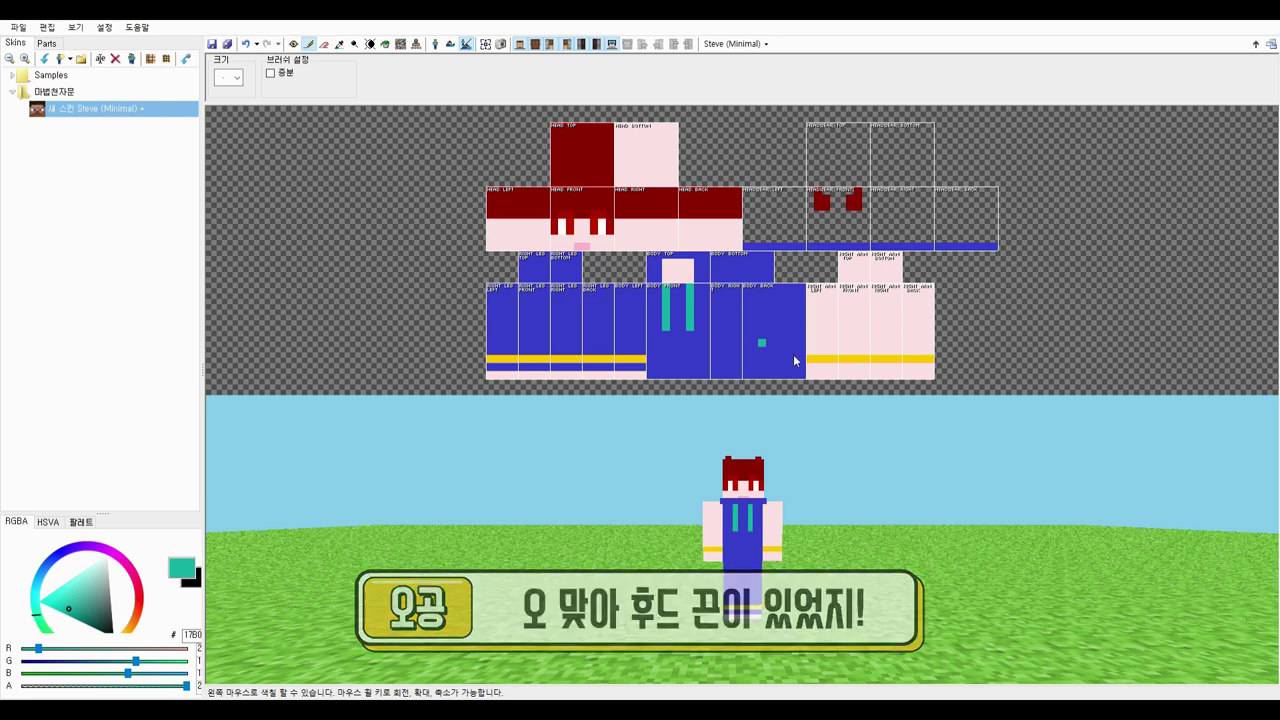
- Sample the yellow of the leg band and paint the lowest row of the body front, right and back
{"action": "left_click", "coordinate": [339, 44]}
{"action": "left_click", "coordinate": [580, 360]}
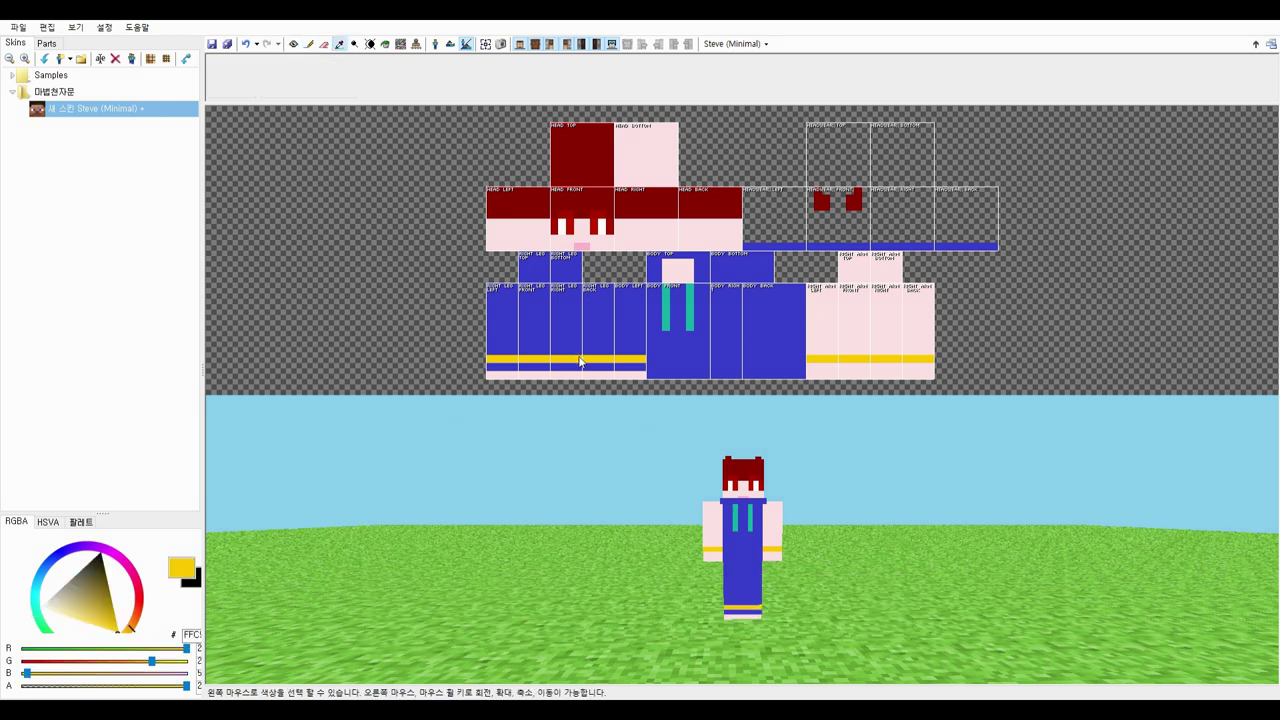
{"action": "left_click", "coordinate": [309, 44]}
{"action": "left_click", "coordinate": [650, 376]}
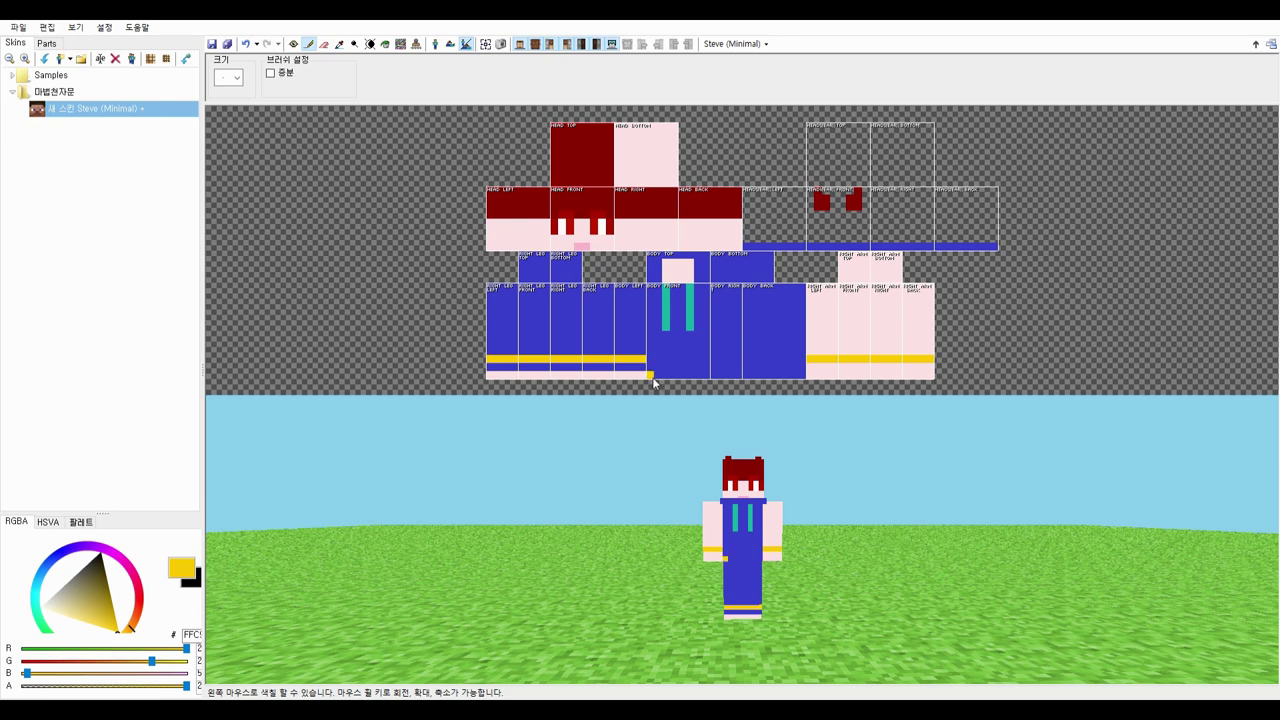
{"action": "key", "text": "ctrl+z"}
{"action": "left_click_drag", "start_coordinate": [651, 375], "coordinate": [697, 376]}
{"action": "left_click_drag", "start_coordinate": [712, 376], "coordinate": [798, 376]}
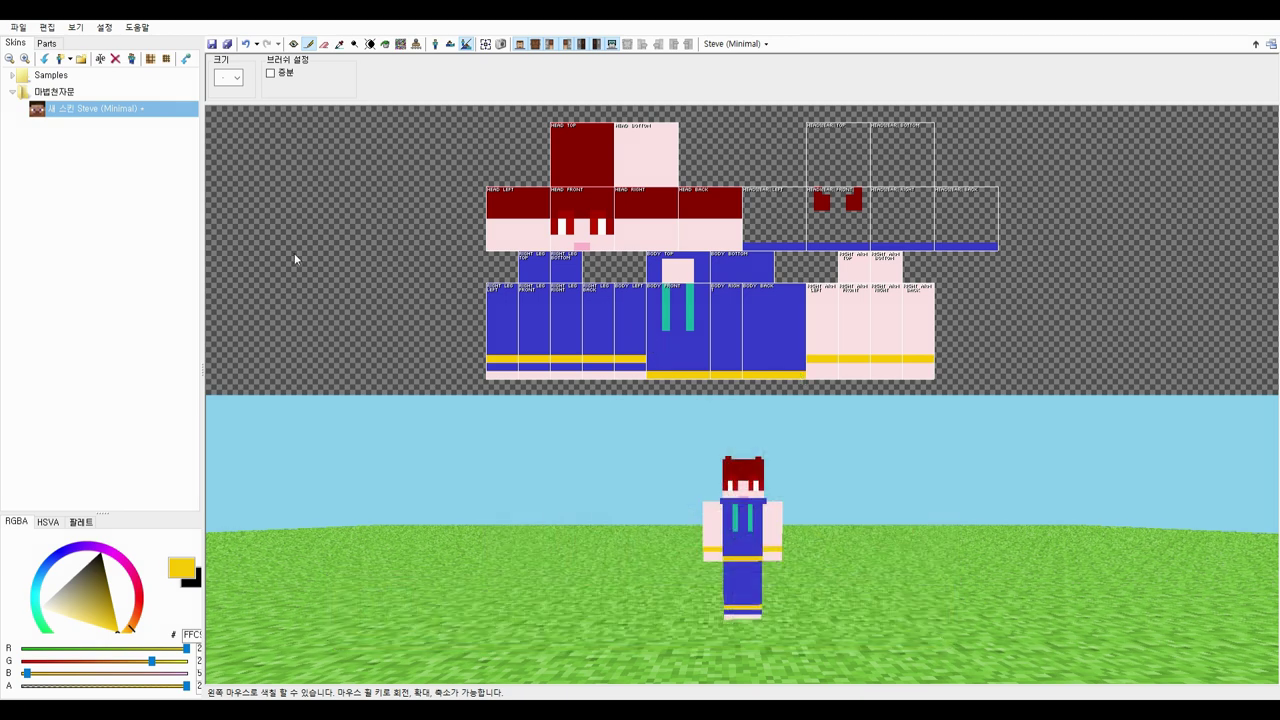
- Sample the hair's dark red and paint a jagged fringe across the headwear front, undoing stray strokes
{"action": "left_click", "coordinate": [339, 46]}
{"action": "left_click", "coordinate": [572, 152]}
{"action": "left_click", "coordinate": [309, 47]}
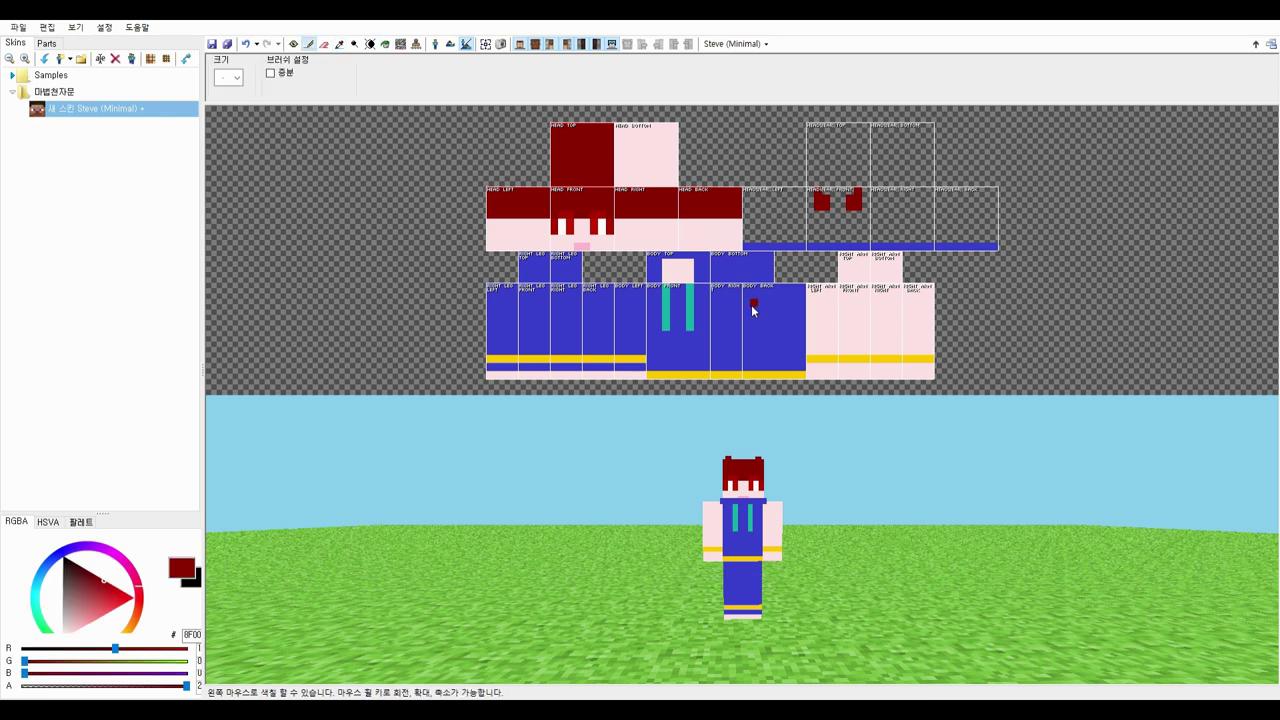
{"action": "left_click", "coordinate": [819, 214]}
{"action": "mouse_move", "coordinate": [857, 217]}
{"action": "left_mouse_down"}
{"action": "mouse_move", "coordinate": [868, 230]}
{"action": "mouse_move", "coordinate": [869, 207]}
{"action": "mouse_move", "coordinate": [814, 231]}
{"action": "mouse_move", "coordinate": [852, 242]}
{"action": "left_mouse_up"}
{"action": "left_click", "coordinate": [833, 223]}
{"action": "key", "text": "ctrl+z"}
{"action": "key", "text": "ctrl+z"}
{"action": "key", "text": "ctrl+z"}
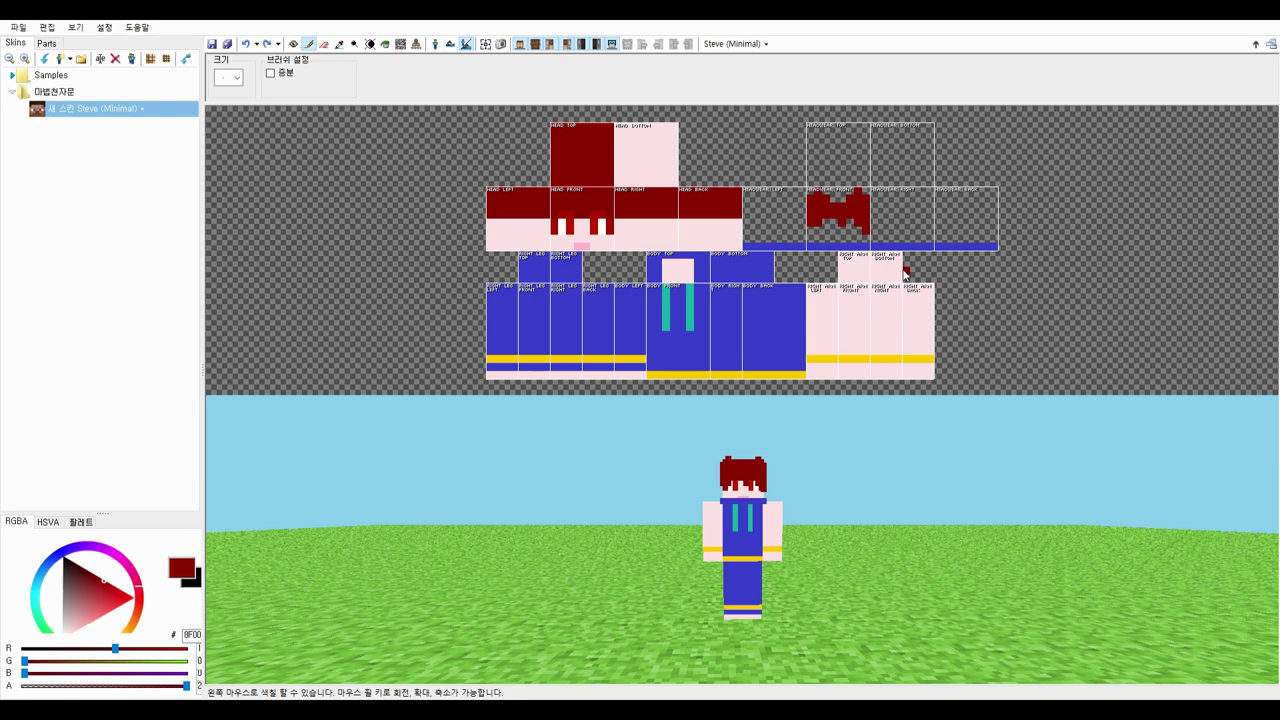
- Undo the last fringe strokes and repaint the fringe with symmetric strands reaching both sides of the headwear front
{"action": "left_click", "coordinate": [922, 262]}
{"action": "key", "text": "ctrl+z"}
{"action": "key", "text": "ctrl+z"}
{"action": "key", "text": "ctrl+z"}
{"action": "key", "text": "ctrl+z"}
{"action": "key", "text": "ctrl+z"}
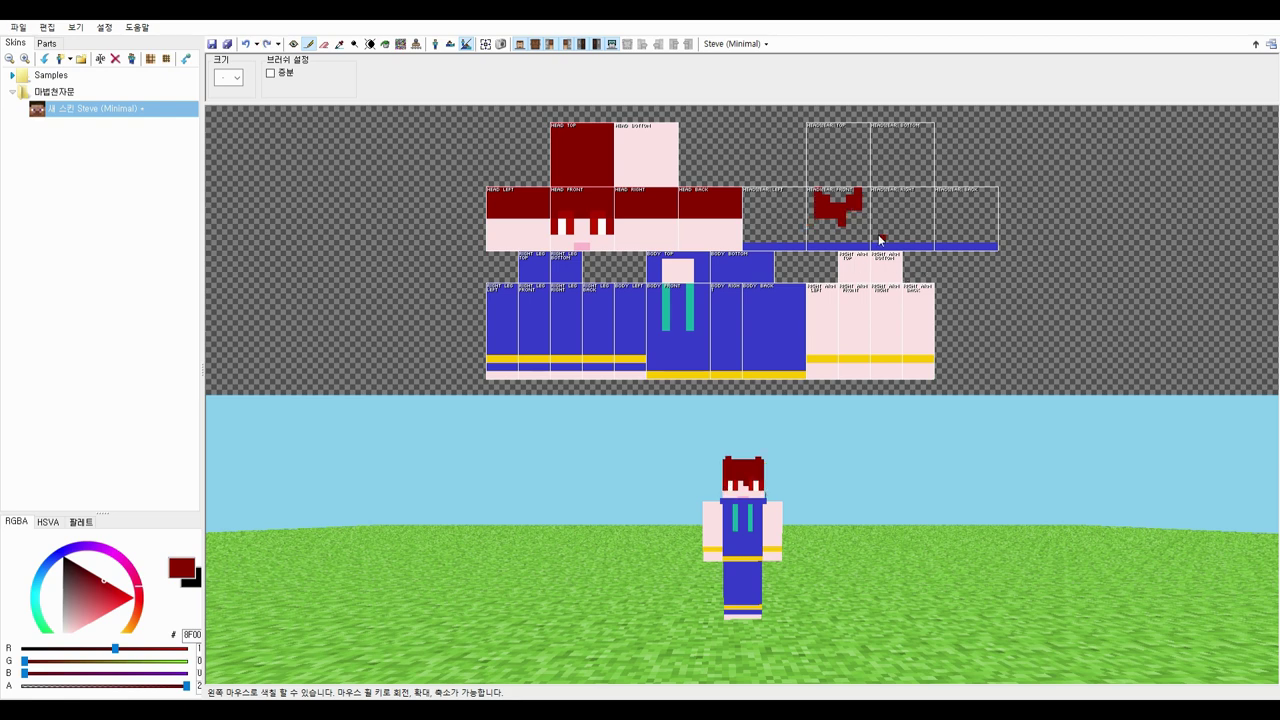
{"action": "left_click_drag", "start_coordinate": [864, 214], "coordinate": [814, 221]}
{"action": "left_click", "coordinate": [818, 225]}
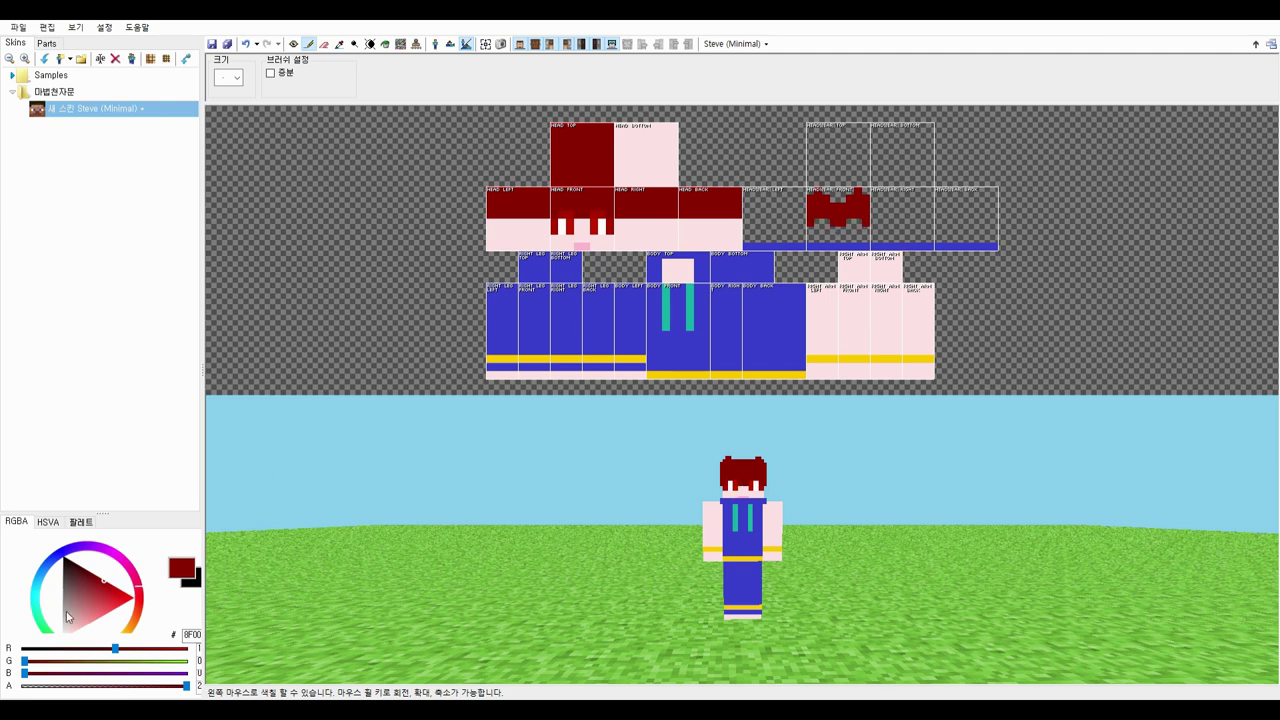
- Choose a grey and paint a one-pixel headband row on both sides of the headwear front, leaving the centre red
{"action": "left_click", "coordinate": [65, 611]}
{"action": "left_click", "coordinate": [820, 216]}
{"action": "left_click", "coordinate": [861, 217]}
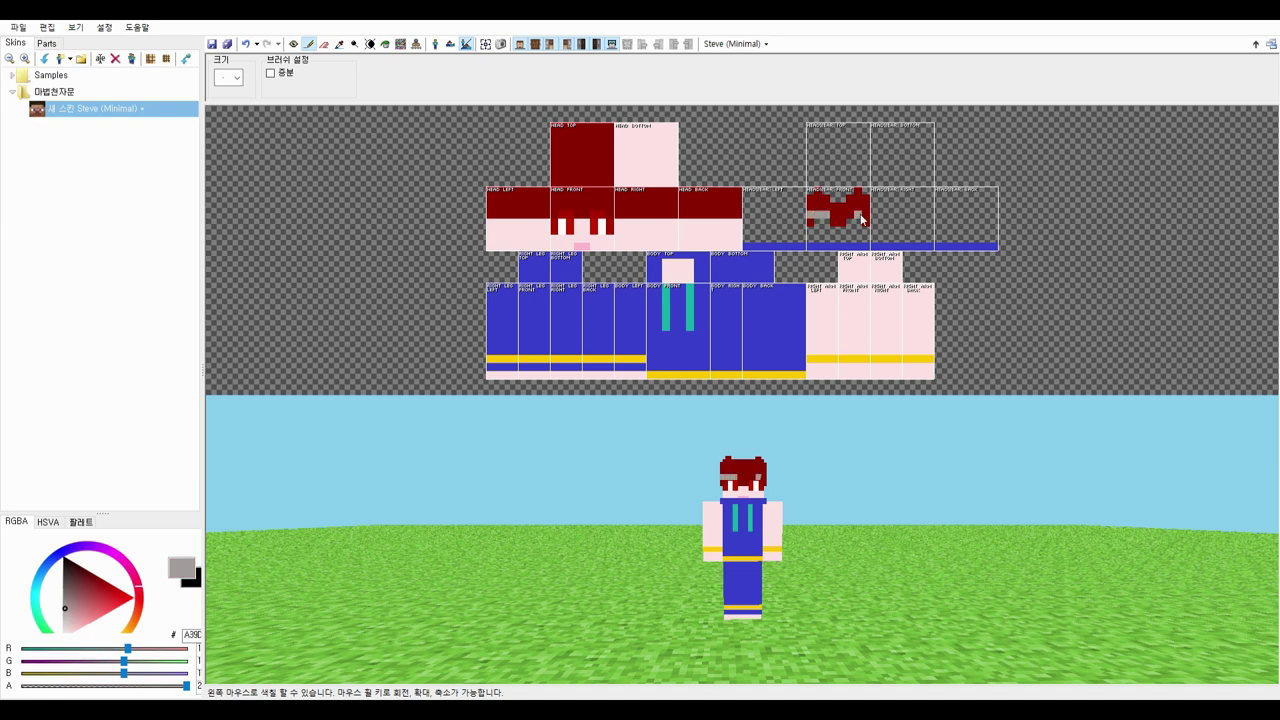
{"action": "left_click", "coordinate": [134, 621]}
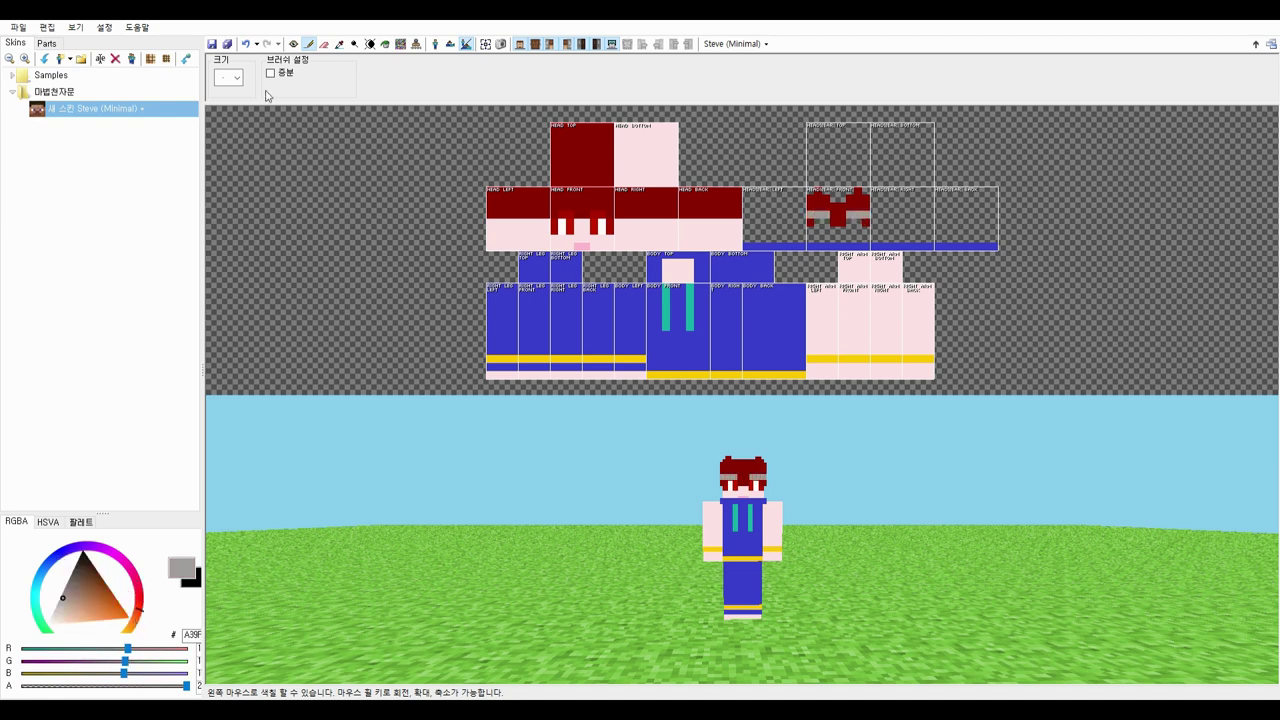
- Sample the yellow and paint a two-pixel-wide ornament at the centre of the headband
{"action": "left_click", "coordinate": [339, 44]}
{"action": "left_click", "coordinate": [605, 360]}
{"action": "left_click", "coordinate": [309, 44]}
{"action": "left_click", "coordinate": [842, 217]}
- Sample the headband grey and continue the band across the headwear left, right and back
{"action": "left_click", "coordinate": [340, 45]}
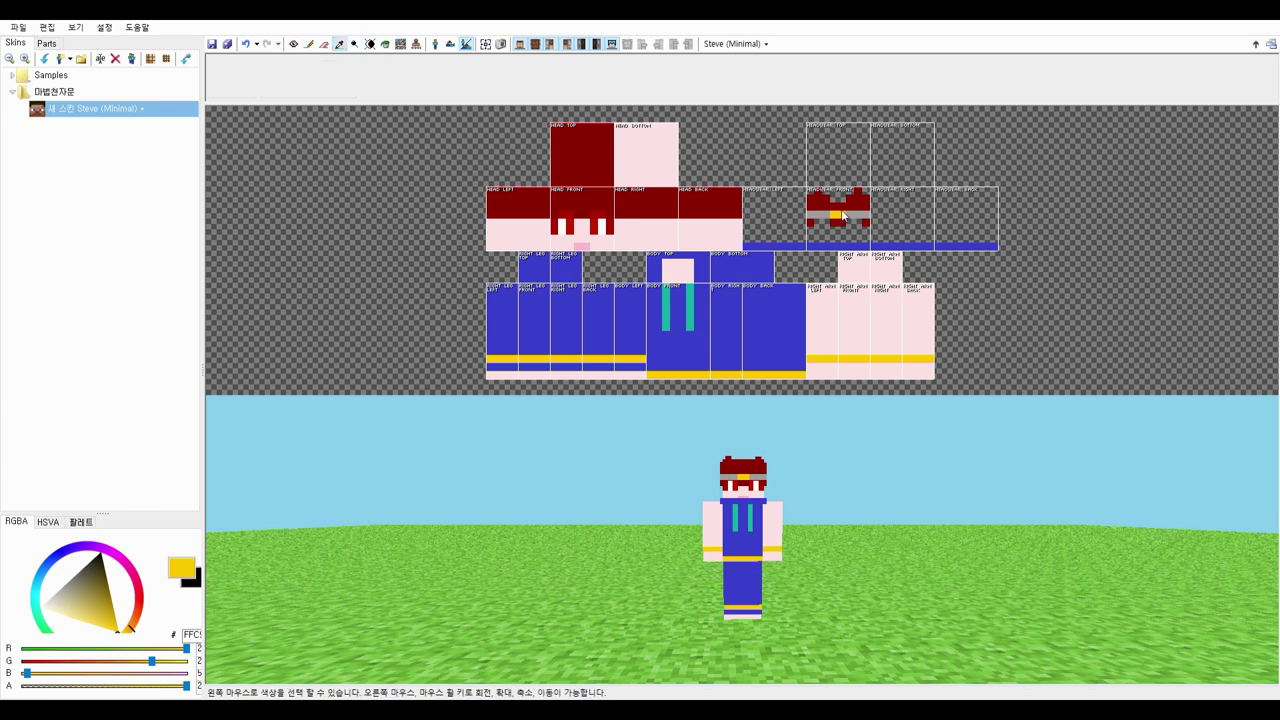
{"action": "left_click", "coordinate": [849, 213]}
{"action": "left_click", "coordinate": [309, 44]}
{"action": "left_click_drag", "start_coordinate": [748, 214], "coordinate": [988, 220]}
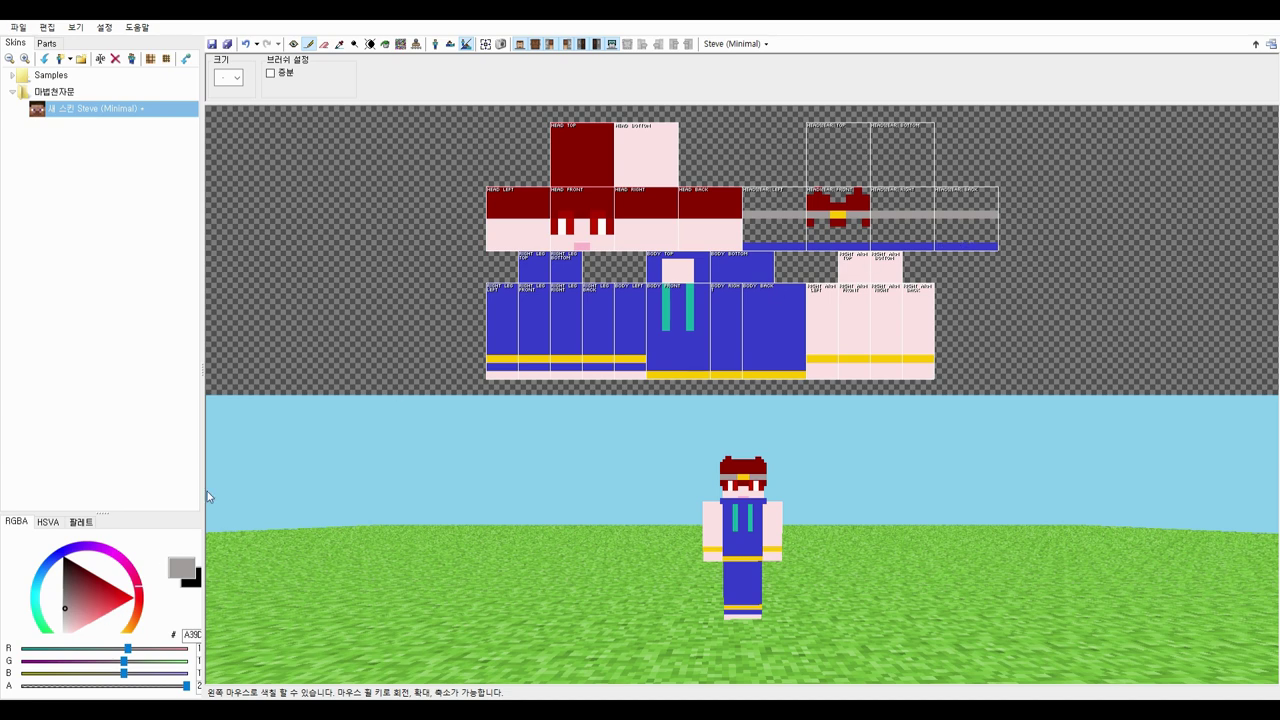
- Sample the hair's dark red and paint strands rising from the headwear front onto the headwear top
{"action": "left_click", "coordinate": [339, 45]}
{"action": "left_click", "coordinate": [815, 197]}
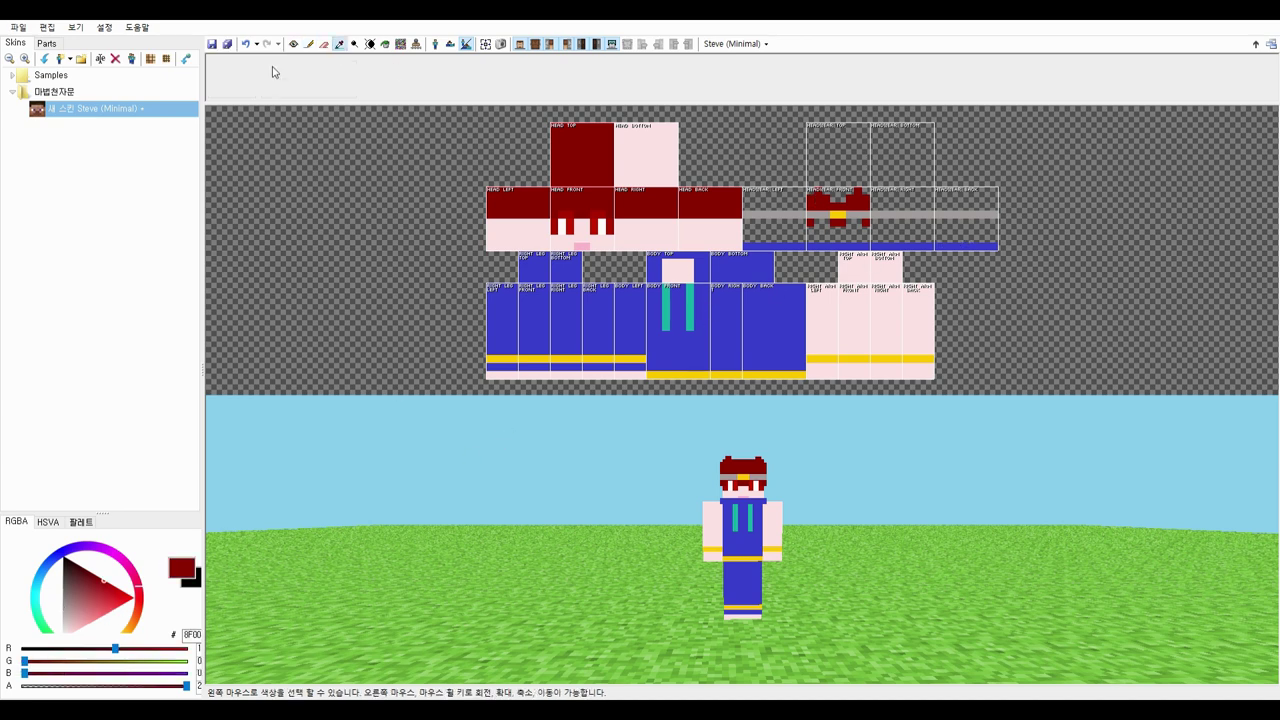
{"action": "left_click", "coordinate": [309, 45]}
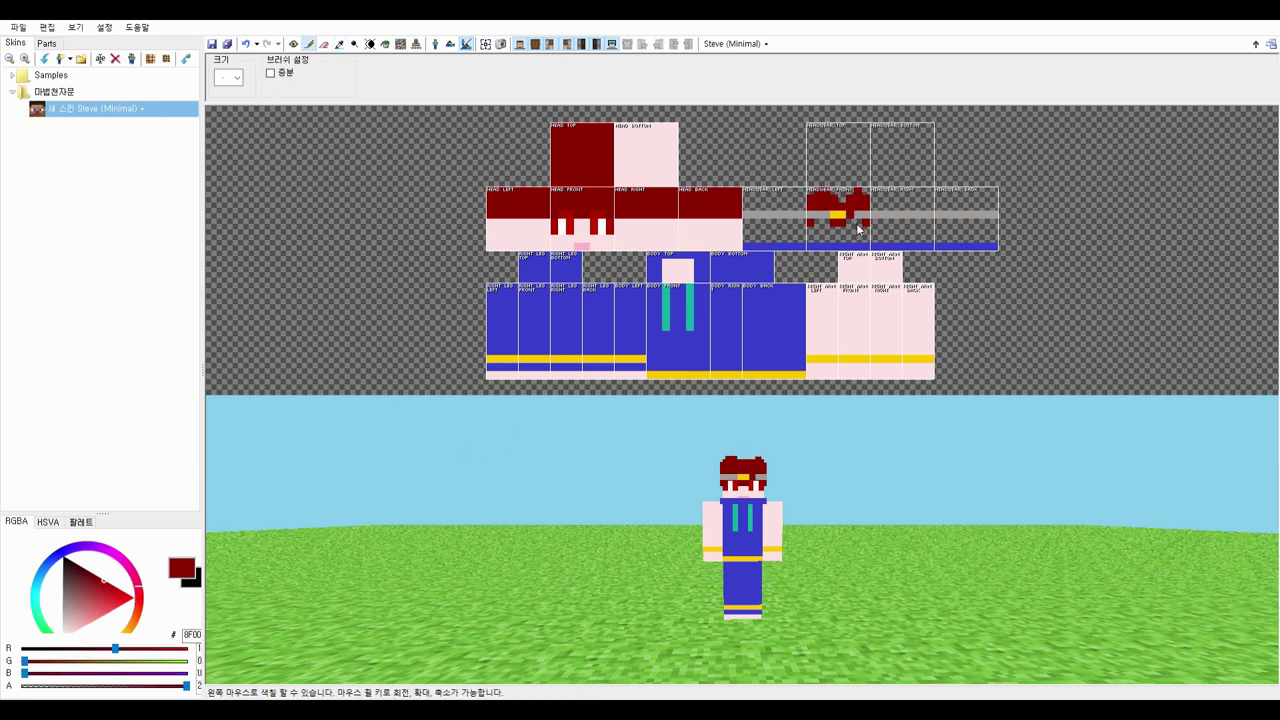
{"action": "right_click_drag", "start_coordinate": [785, 555], "coordinate": [770, 580]}
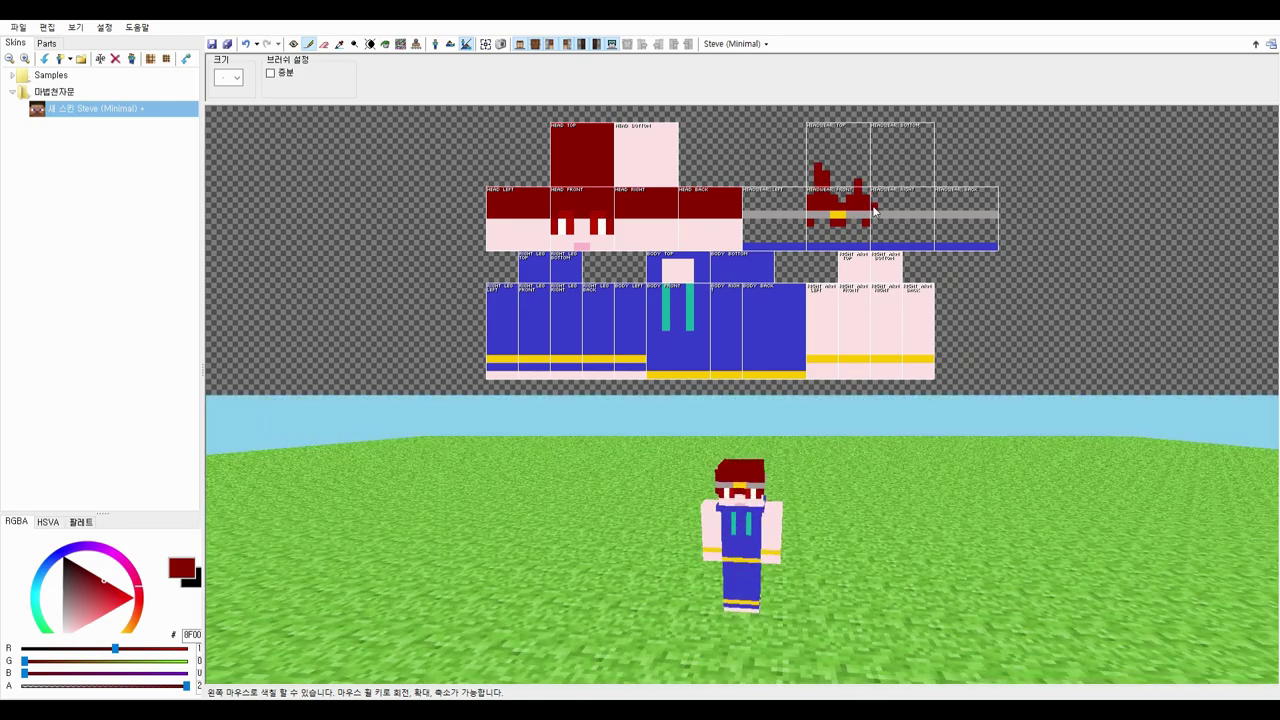
{"action": "mouse_move", "coordinate": [900, 480]}
{"action": "middle_mouse_down"}
{"action": "mouse_move", "coordinate": [711, 437]}
{"action": "mouse_move", "coordinate": [799, 425]}
{"action": "mouse_move", "coordinate": [917, 443]}
{"action": "mouse_move", "coordinate": [952, 434]}
{"action": "mouse_move", "coordinate": [914, 470]}
{"action": "middle_mouse_up"}
{"action": "left_click", "coordinate": [107, 609]}
{"action": "left_click_drag", "start_coordinate": [107, 609], "coordinate": [110, 612]}
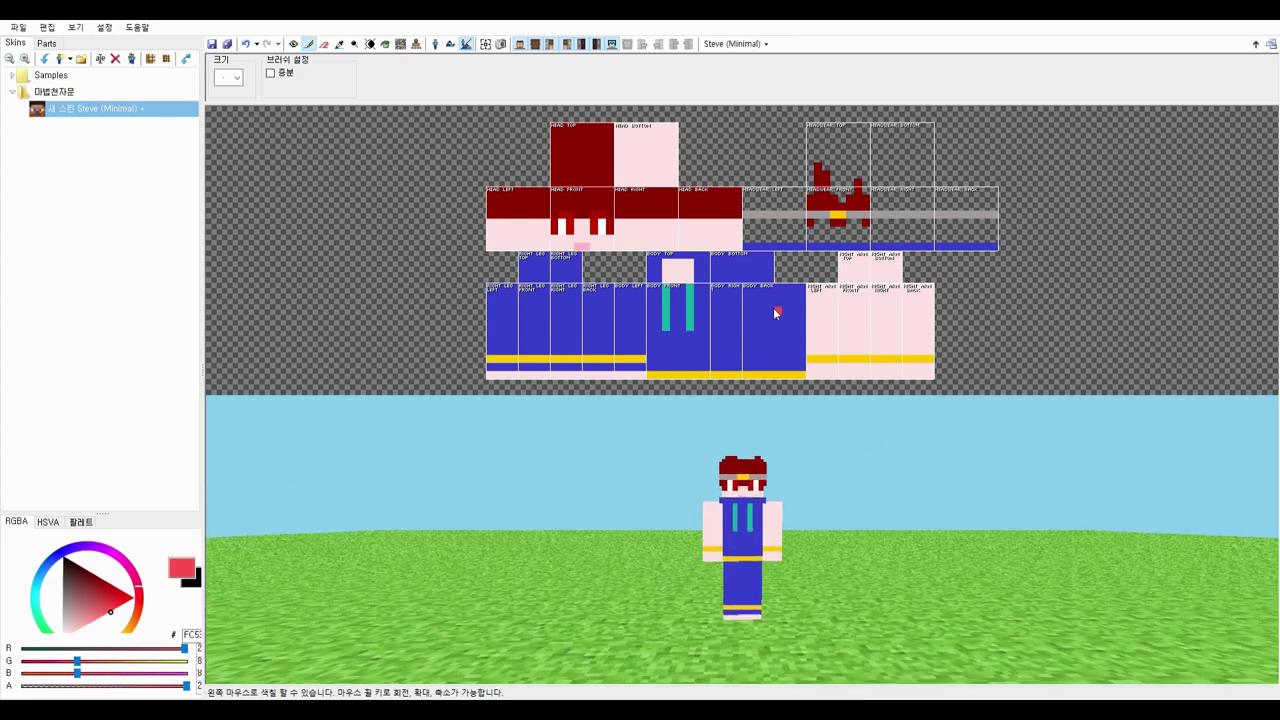
{"action": "left_click_drag", "start_coordinate": [864, 239], "coordinate": [858, 239]}
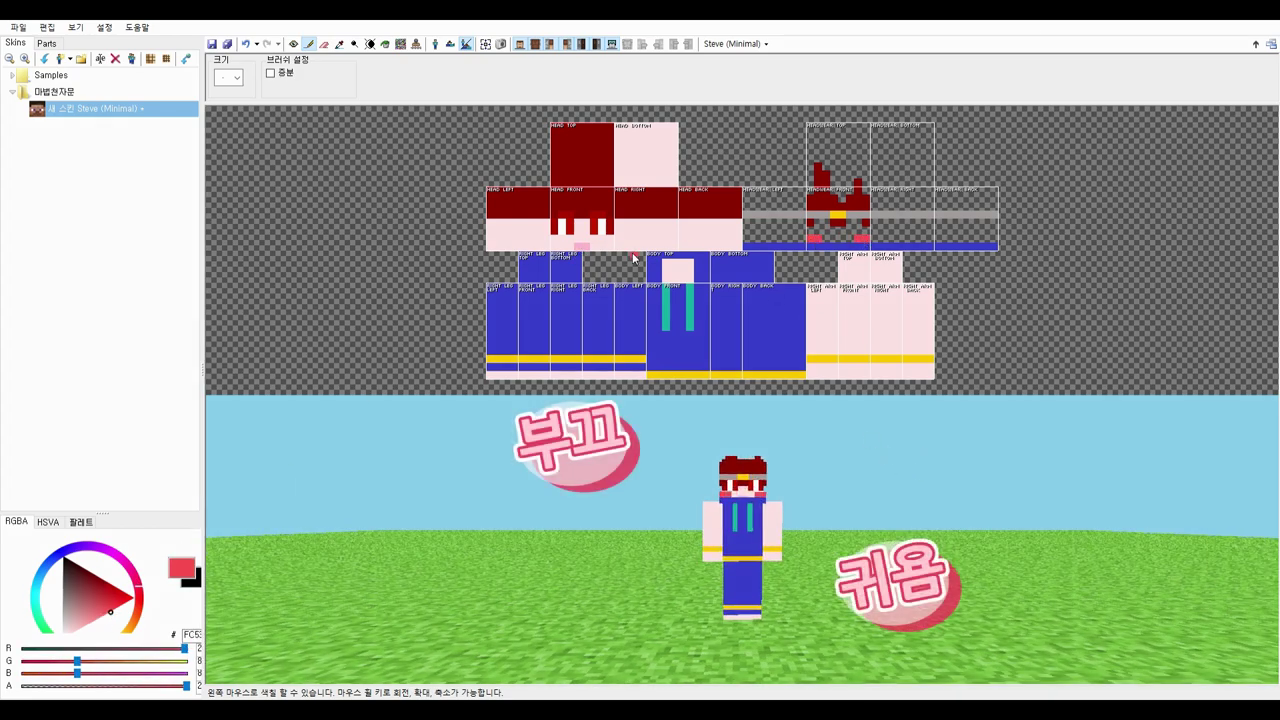
{"action": "left_click", "coordinate": [505, 374]}
- Paint two-pixel-wide light pink blush on both headwear cheeks and darken the outer edges of the eyes with deep maroon
{"action": "left_click_drag", "start_coordinate": [109, 612], "coordinate": [90, 624]}
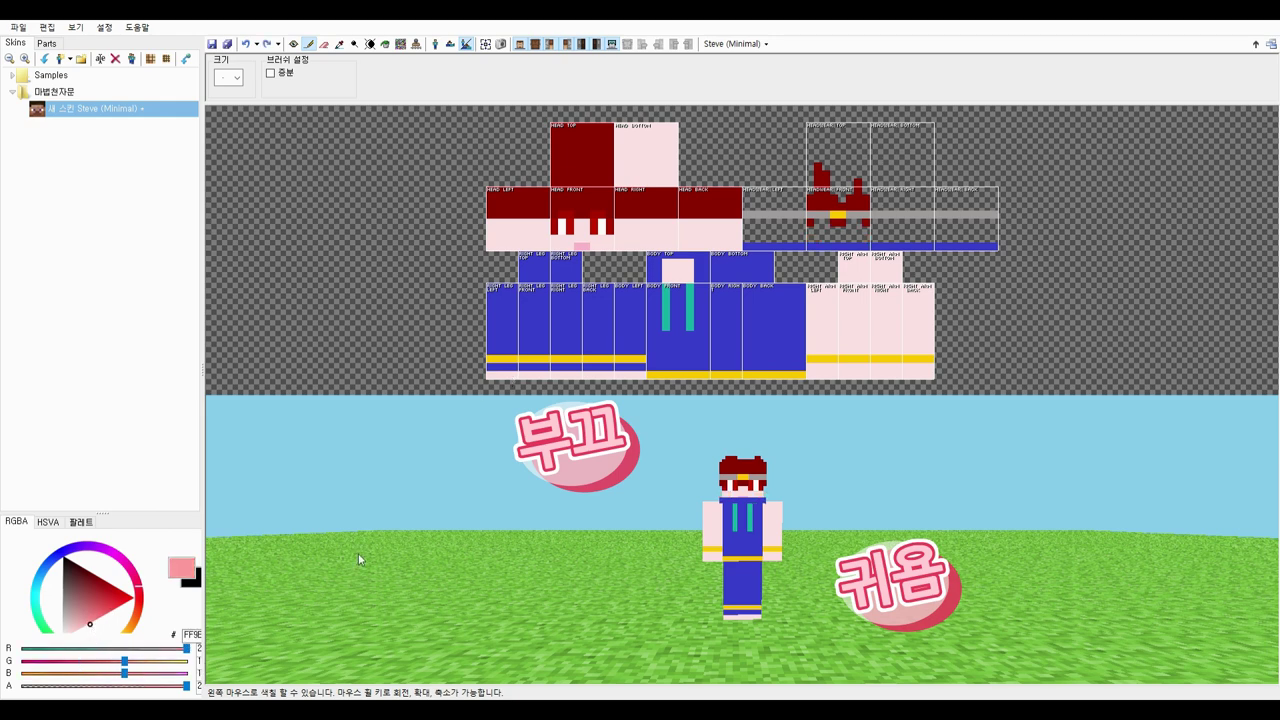
{"action": "left_click_drag", "start_coordinate": [858, 239], "coordinate": [812, 239]}
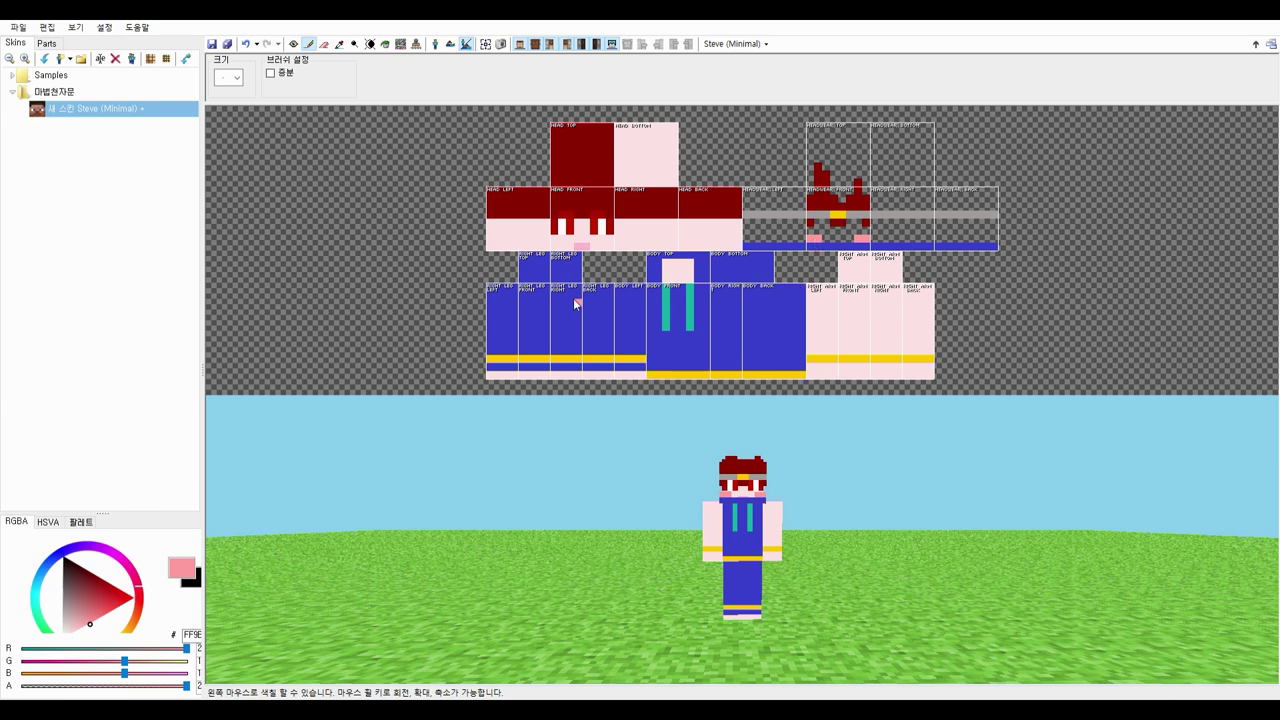
{"action": "left_click", "coordinate": [123, 605]}
{"action": "mouse_move", "coordinate": [138, 594]}
{"action": "left_mouse_down"}
{"action": "mouse_move", "coordinate": [67, 568]}
{"action": "mouse_move", "coordinate": [96, 576]}
{"action": "left_mouse_up"}
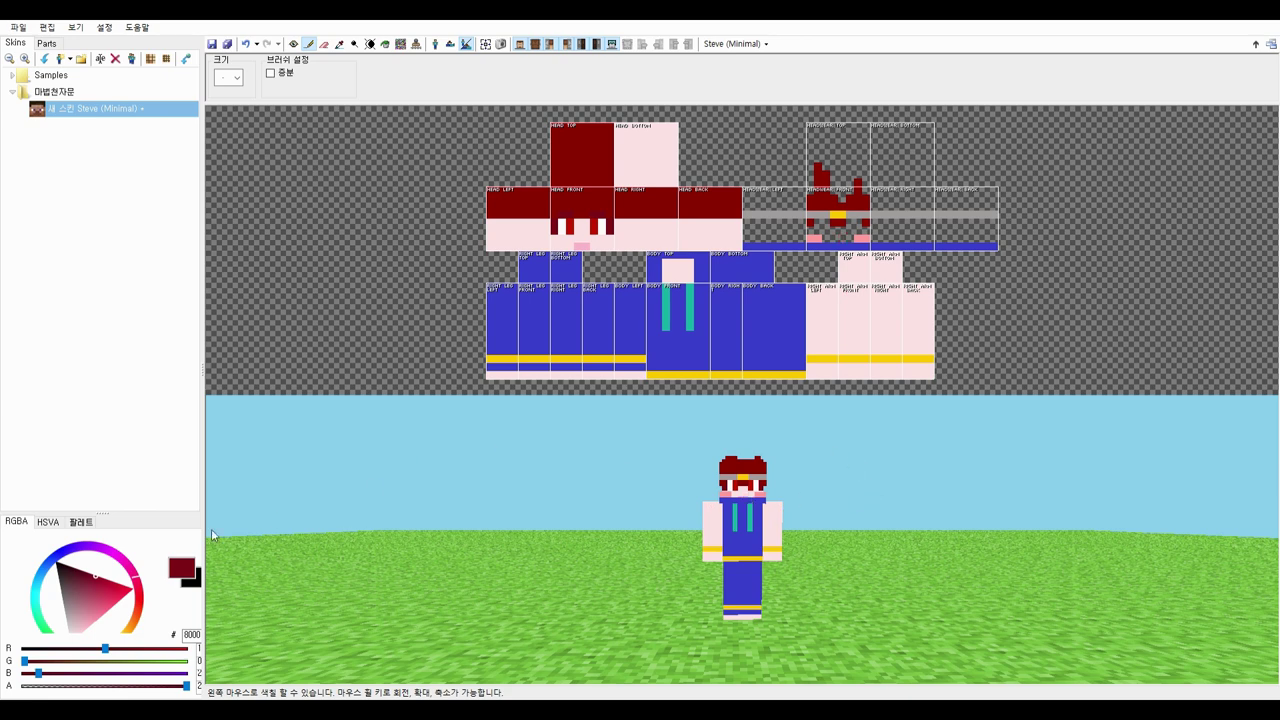
- Sample the hair's dark red and paint two rows above the grey band on the headwear left, right and back
{"action": "left_click", "coordinate": [342, 46]}
{"action": "left_click", "coordinate": [708, 201]}
{"action": "left_click", "coordinate": [310, 45]}
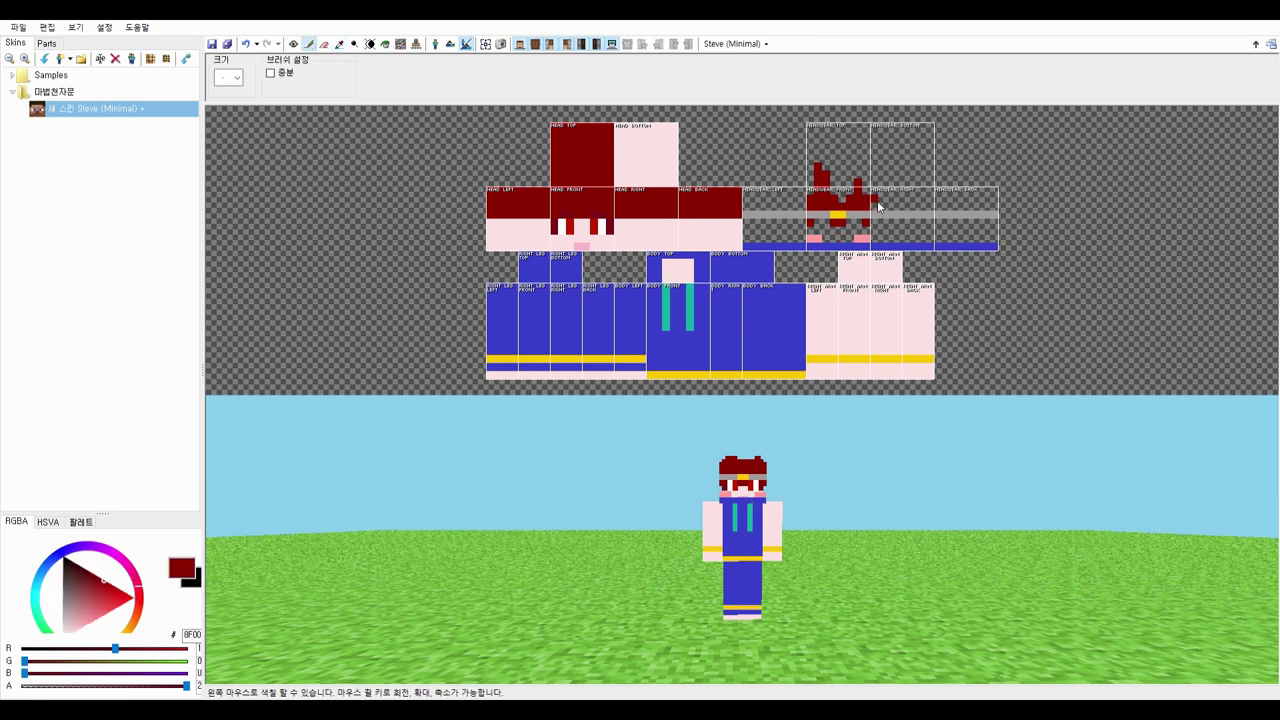
{"action": "mouse_move", "coordinate": [880, 207]}
{"action": "left_mouse_down"}
{"action": "mouse_move", "coordinate": [965, 204]}
{"action": "mouse_move", "coordinate": [755, 205]}
{"action": "mouse_move", "coordinate": [831, 190]}
{"action": "left_mouse_up"}
{"action": "middle_click_drag", "start_coordinate": [350, 532], "coordinate": [1080, 562]}
{"action": "mouse_move", "coordinate": [995, 425]}
{"action": "middle_mouse_down"}
{"action": "mouse_move", "coordinate": [1052, 450]}
{"action": "mouse_move", "coordinate": [1018, 402]}
{"action": "middle_mouse_up"}
{"action": "left_click_drag", "start_coordinate": [906, 158], "coordinate": [906, 174]}
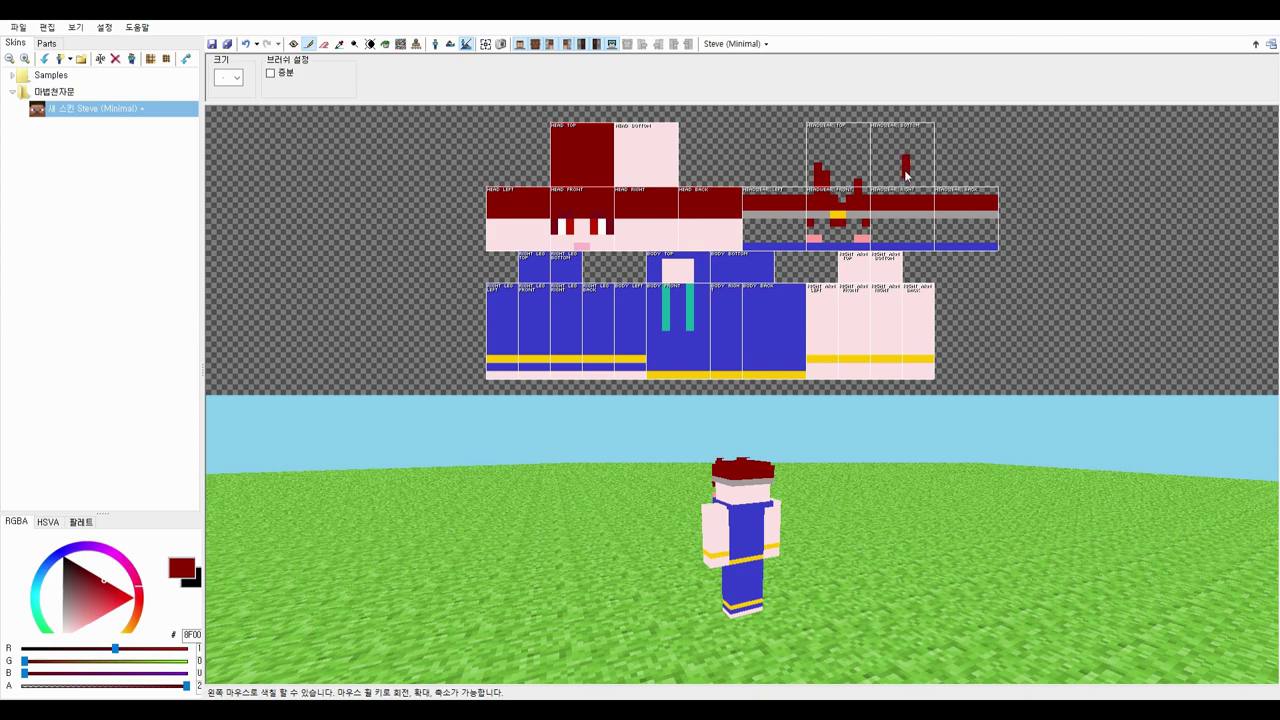
{"action": "key", "text": "ctrl+z"}
{"action": "left_click", "coordinate": [69, 560]}
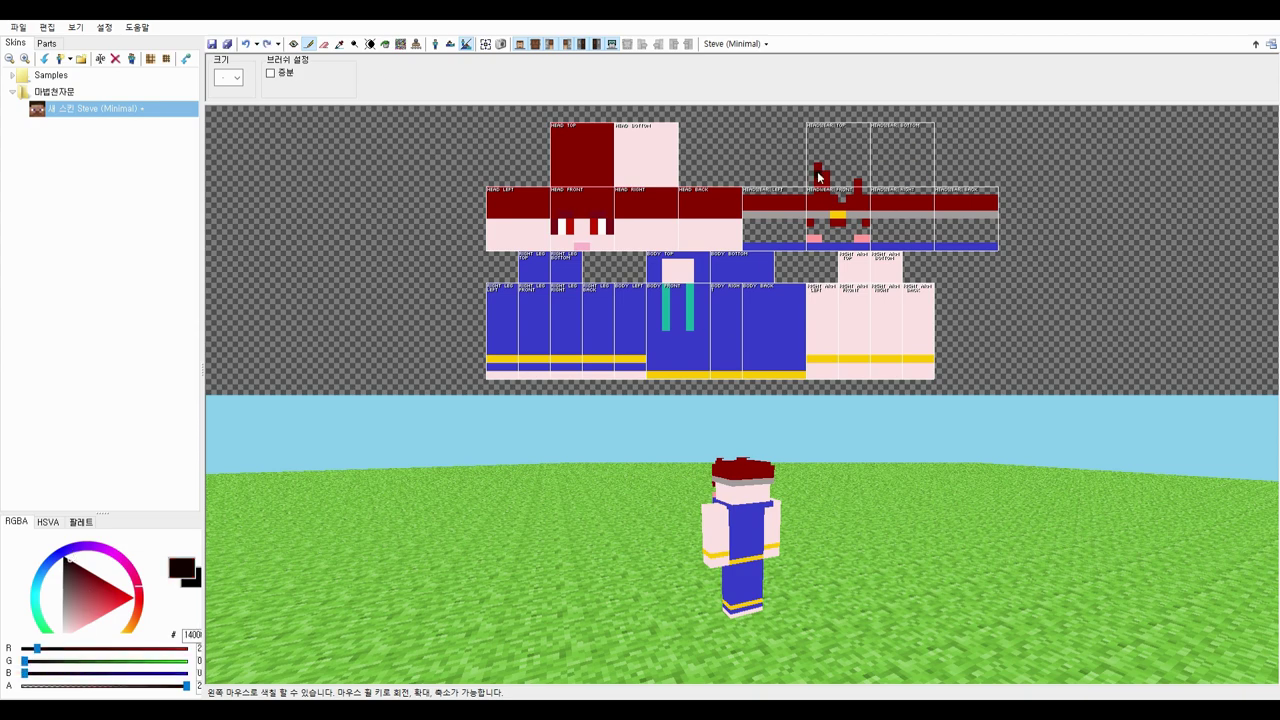
{"action": "middle_click_drag", "start_coordinate": [868, 470], "coordinate": [858, 509]}
{"action": "left_click", "coordinate": [339, 44]}
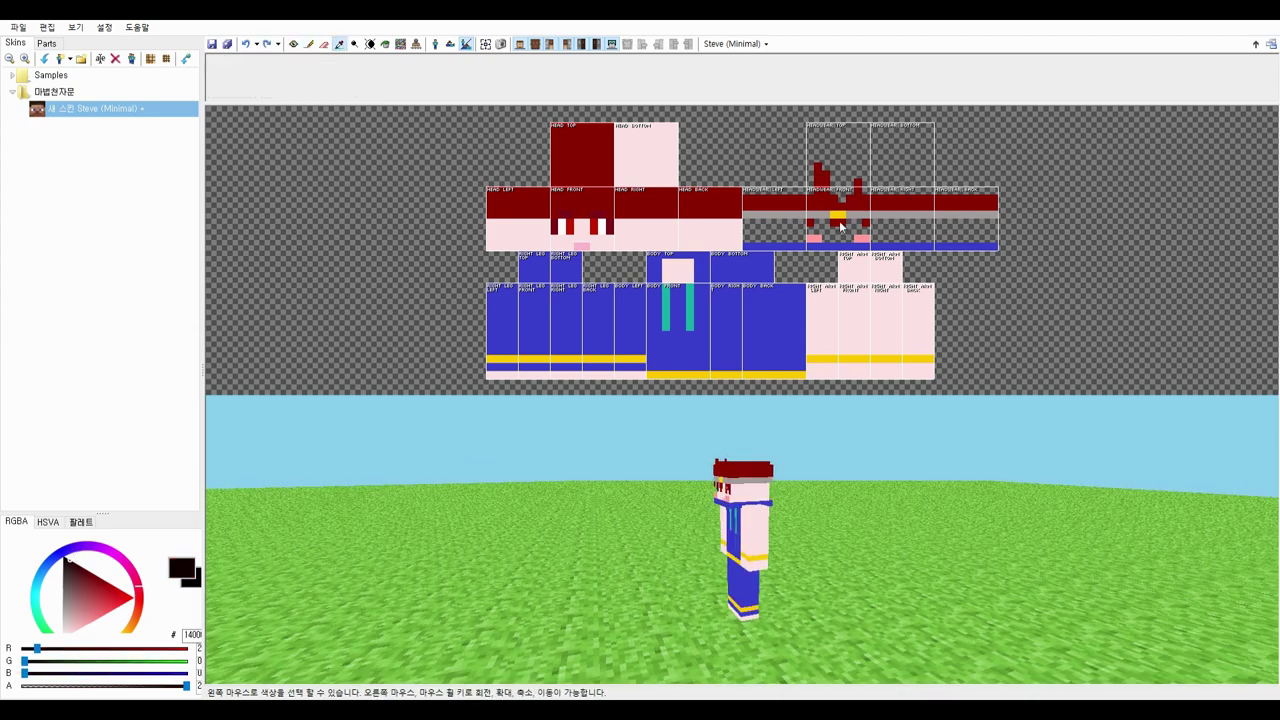
{"action": "left_click", "coordinate": [840, 223]}
{"action": "left_click", "coordinate": [309, 44]}
{"action": "mouse_move", "coordinate": [868, 590]}
{"action": "middle_mouse_down"}
{"action": "mouse_move", "coordinate": [896, 620]}
{"action": "mouse_move", "coordinate": [775, 522]}
{"action": "mouse_move", "coordinate": [836, 520]}
{"action": "mouse_move", "coordinate": [793, 502]}
{"action": "mouse_move", "coordinate": [738, 508]}
{"action": "middle_mouse_up"}
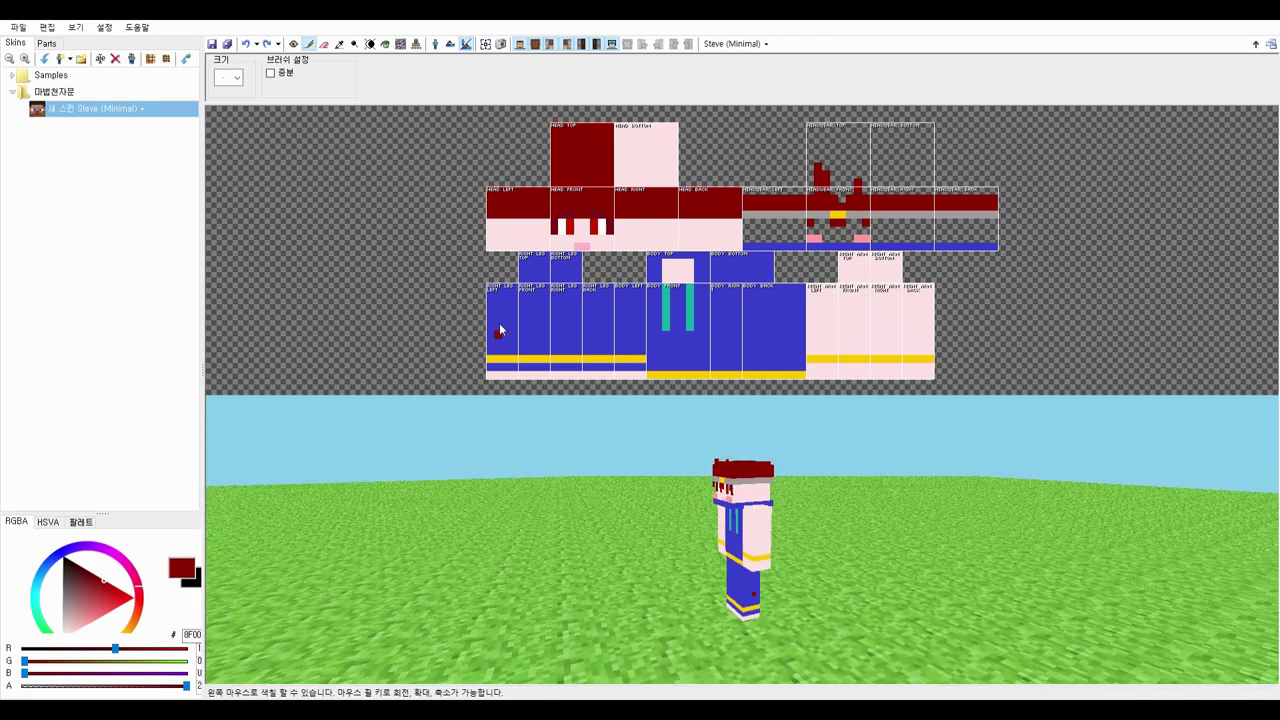
- Erase the dark red above the grey band on the headwear back and the rear parts of both headwear sides
{"action": "key", "text": "e"}
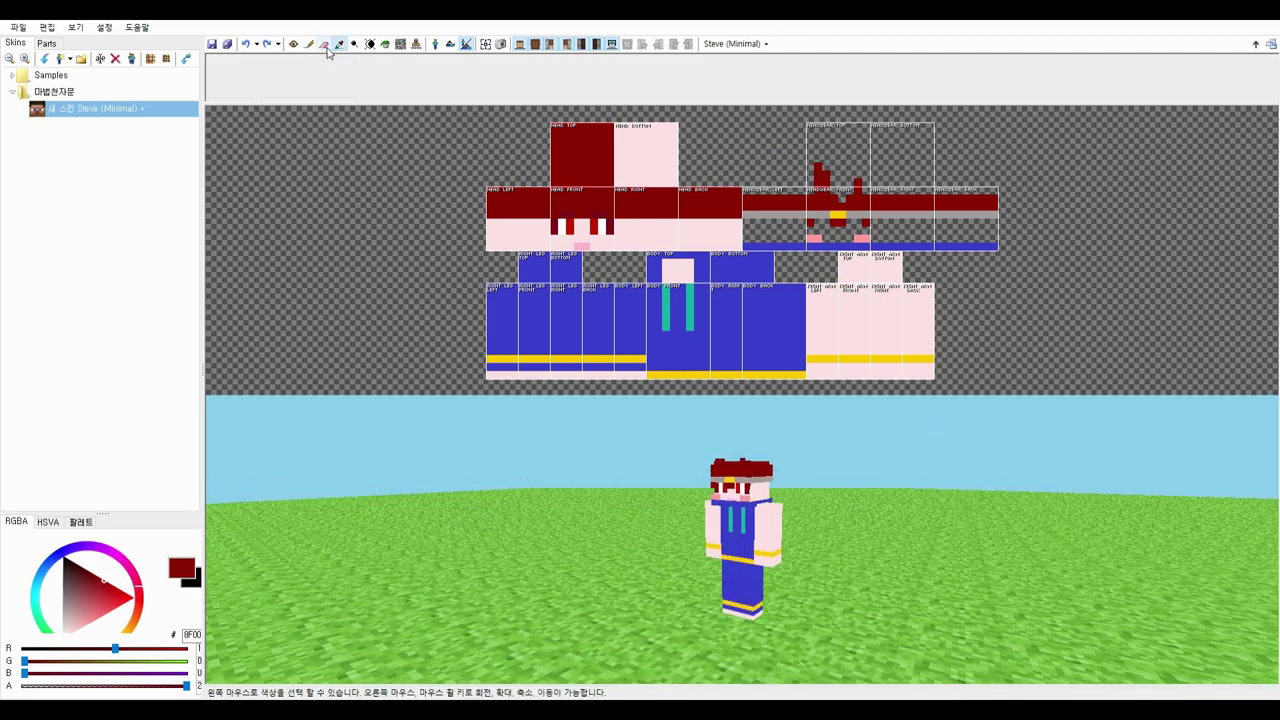
{"action": "left_click_drag", "start_coordinate": [911, 205], "coordinate": [930, 212]}
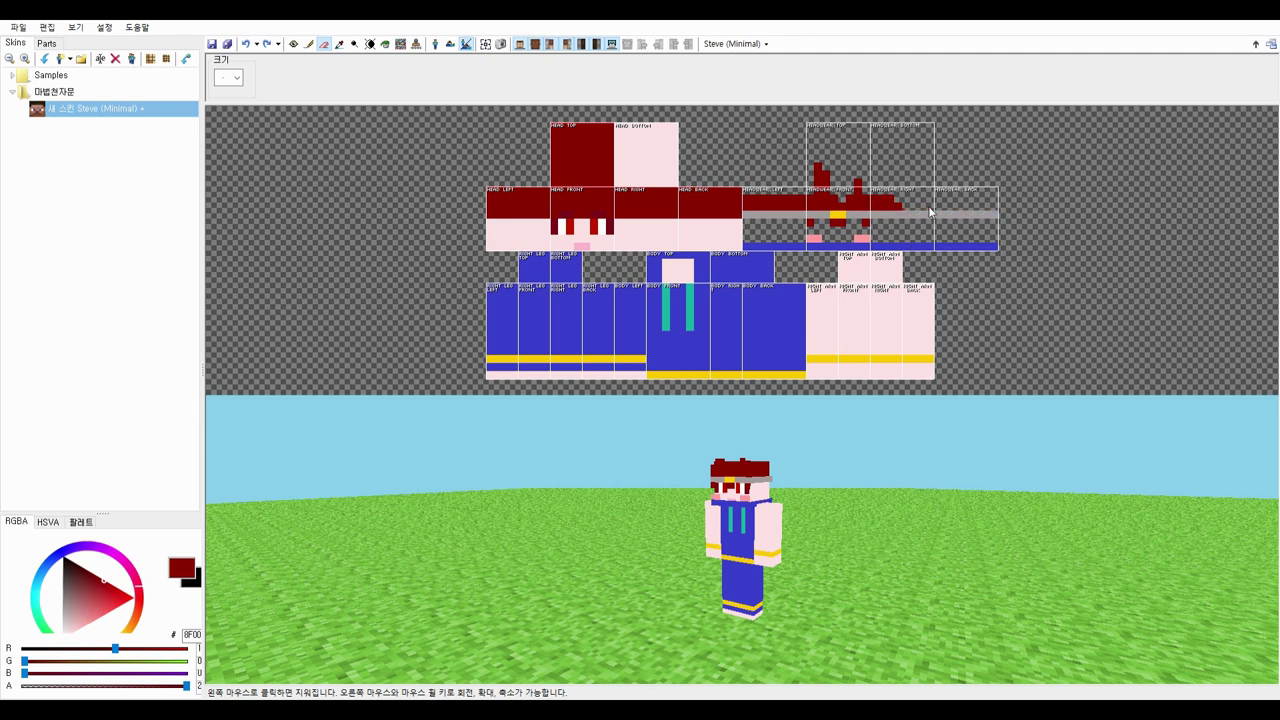
{"action": "mouse_move", "coordinate": [784, 201]}
{"action": "left_mouse_down"}
{"action": "mouse_move", "coordinate": [746, 200]}
{"action": "mouse_move", "coordinate": [773, 208]}
{"action": "left_mouse_up"}
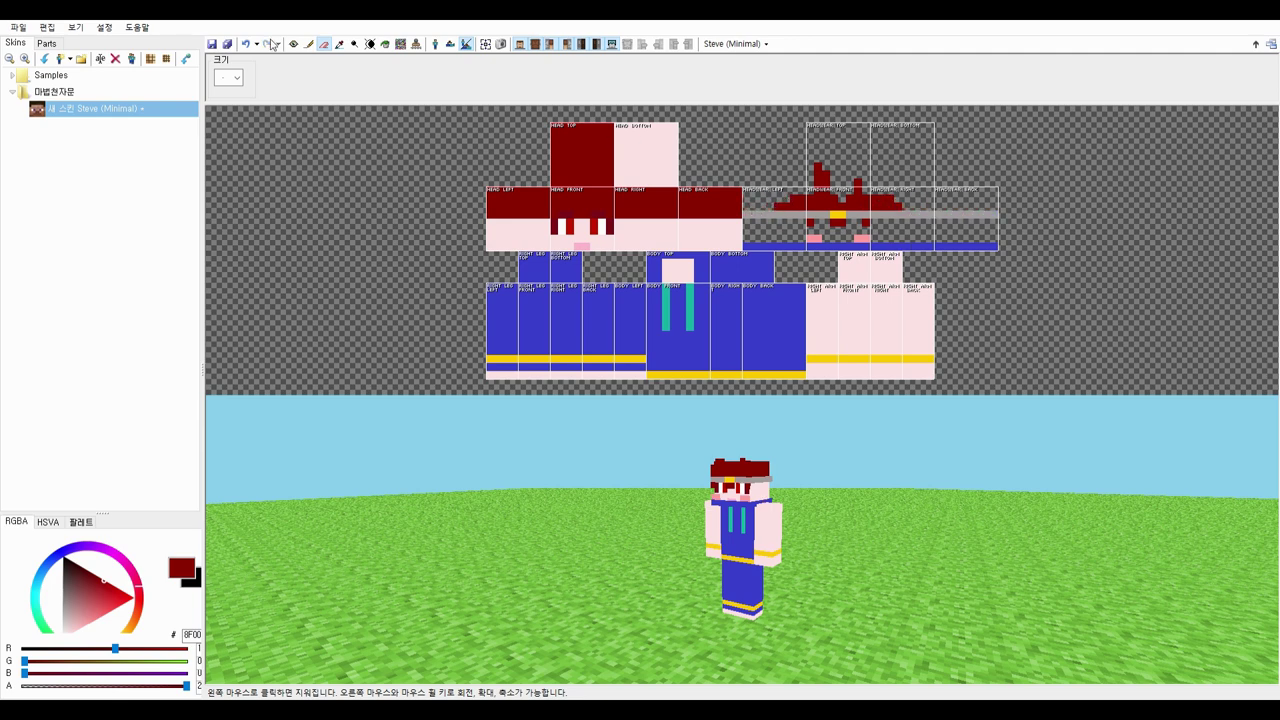
- Paint dark red pixels at the rear ends of the hair on both headwear sides to form stepped tips
{"action": "left_click", "coordinate": [309, 44]}
{"action": "left_click", "coordinate": [770, 208]}
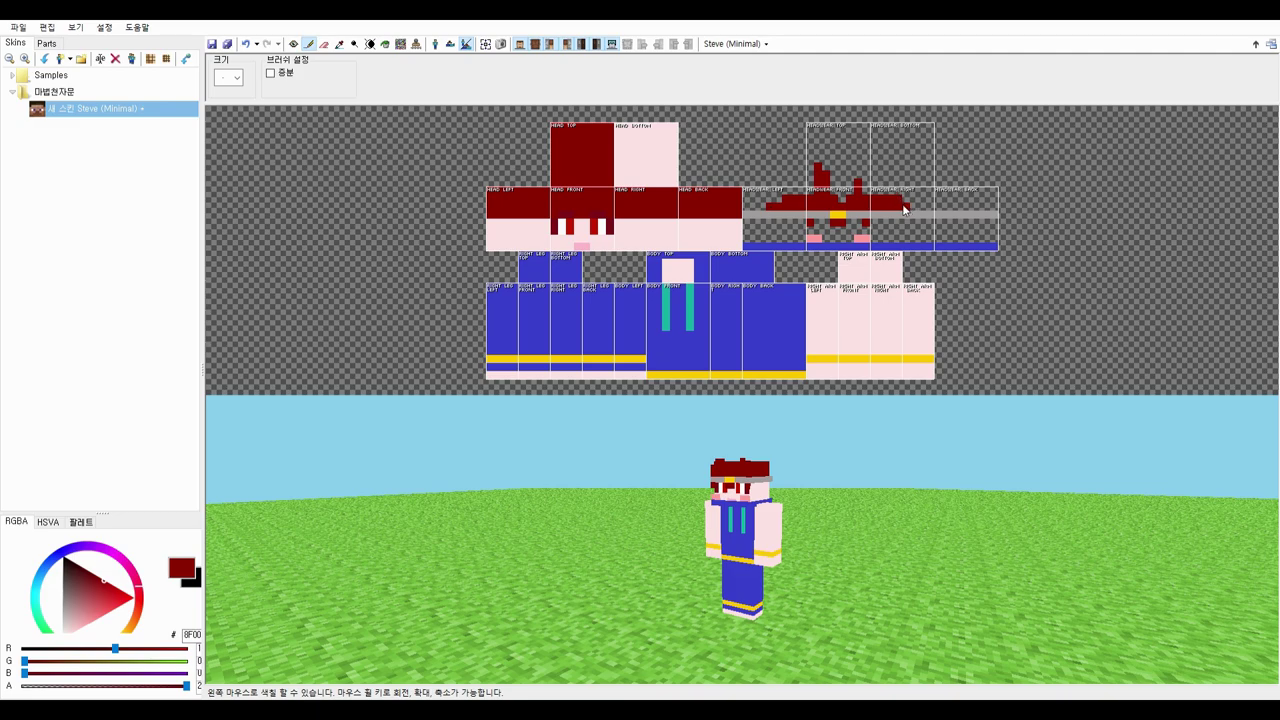
{"action": "left_click", "coordinate": [777, 200]}
{"action": "left_click", "coordinate": [913, 206]}
- Fill the head back and the rear half of the head right with dark red hair, leaving the bottom row skin-coloured
{"action": "mouse_move", "coordinate": [778, 548]}
{"action": "middle_mouse_down"}
{"action": "mouse_move", "coordinate": [789, 522]}
{"action": "mouse_move", "coordinate": [981, 502]}
{"action": "mouse_move", "coordinate": [997, 513]}
{"action": "mouse_move", "coordinate": [943, 514]}
{"action": "mouse_move", "coordinate": [1080, 469]}
{"action": "mouse_move", "coordinate": [1097, 487]}
{"action": "middle_mouse_up"}
{"action": "left_click", "coordinate": [689, 223]}
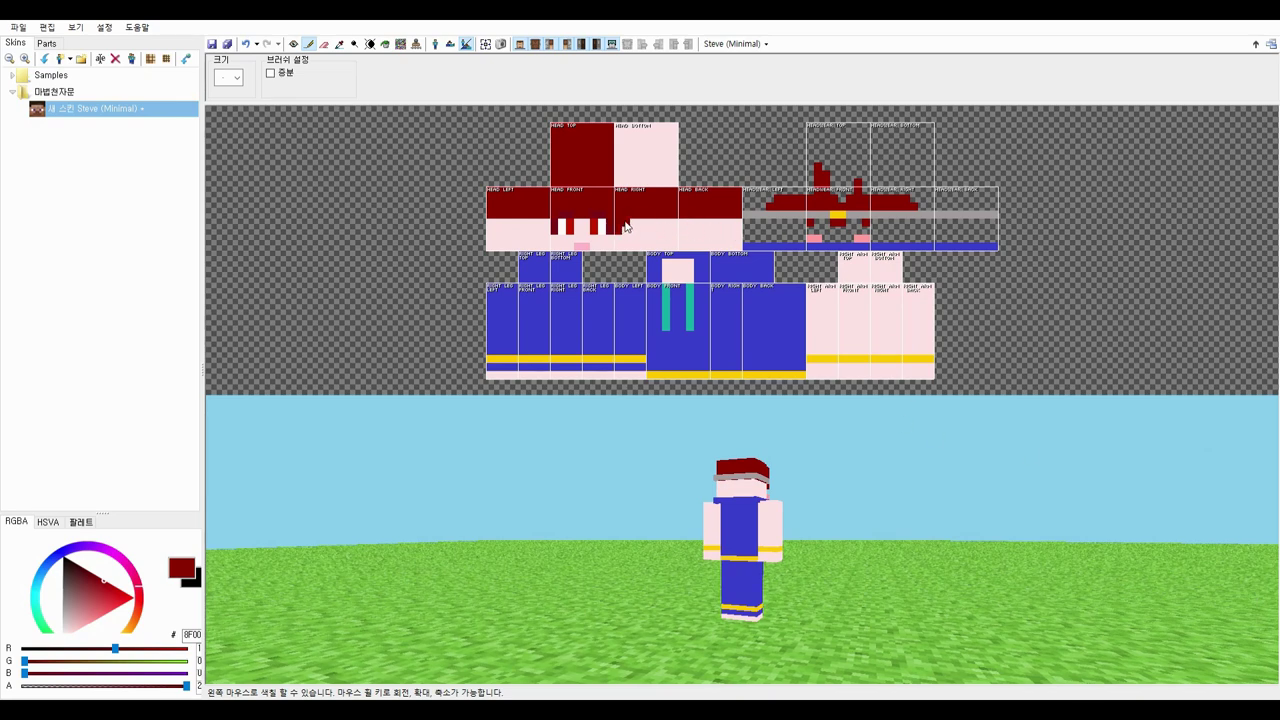
{"action": "key", "text": "ctrl+z"}
{"action": "mouse_move", "coordinate": [642, 231]}
{"action": "left_mouse_down"}
{"action": "mouse_move", "coordinate": [735, 236]}
{"action": "mouse_move", "coordinate": [635, 239]}
{"action": "left_mouse_up"}
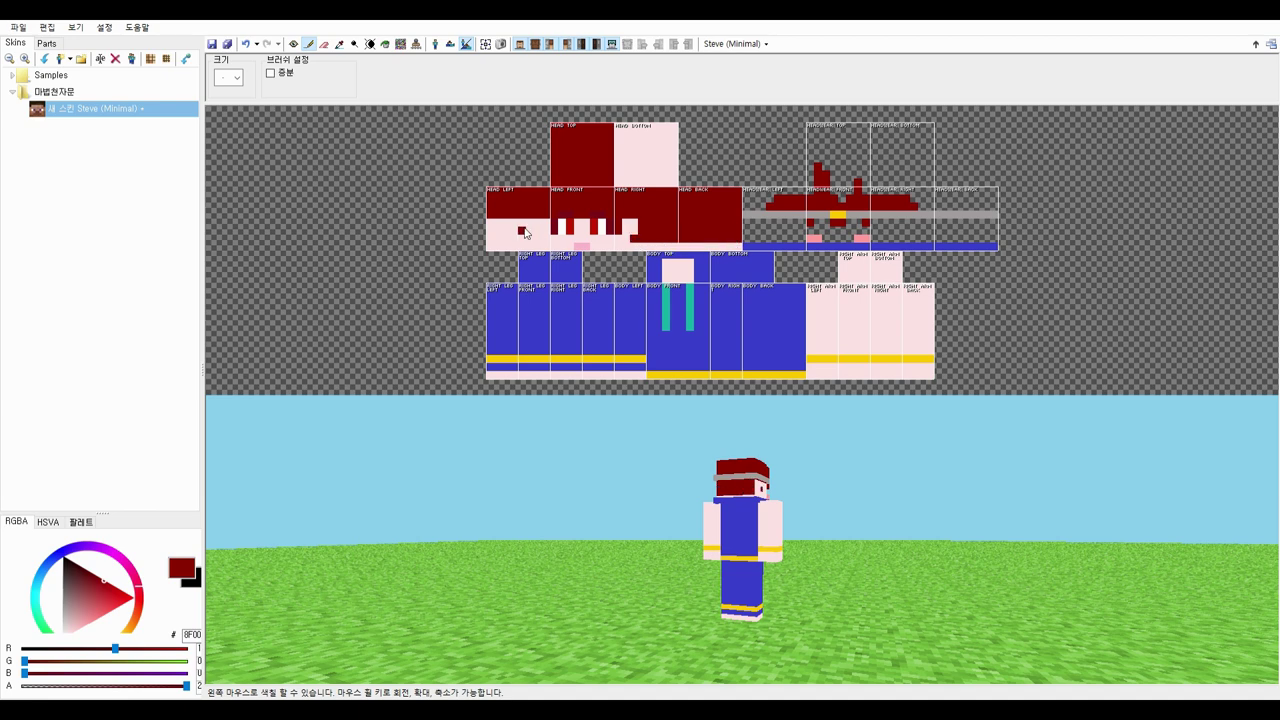
- Paint matching dark red hair on the head left, leaving a small skin patch near the face and the bottom row
{"action": "left_click_drag", "start_coordinate": [546, 223], "coordinate": [499, 223]}
{"action": "key", "text": "ctrl+z"}
{"action": "mouse_move", "coordinate": [547, 222]}
{"action": "left_mouse_down"}
{"action": "mouse_move", "coordinate": [490, 240]}
{"action": "mouse_move", "coordinate": [508, 224]}
{"action": "left_mouse_up"}
{"action": "mouse_move", "coordinate": [910, 520]}
{"action": "middle_mouse_down"}
{"action": "mouse_move", "coordinate": [824, 538]}
{"action": "mouse_move", "coordinate": [722, 530]}
{"action": "mouse_move", "coordinate": [822, 555]}
{"action": "middle_mouse_up"}
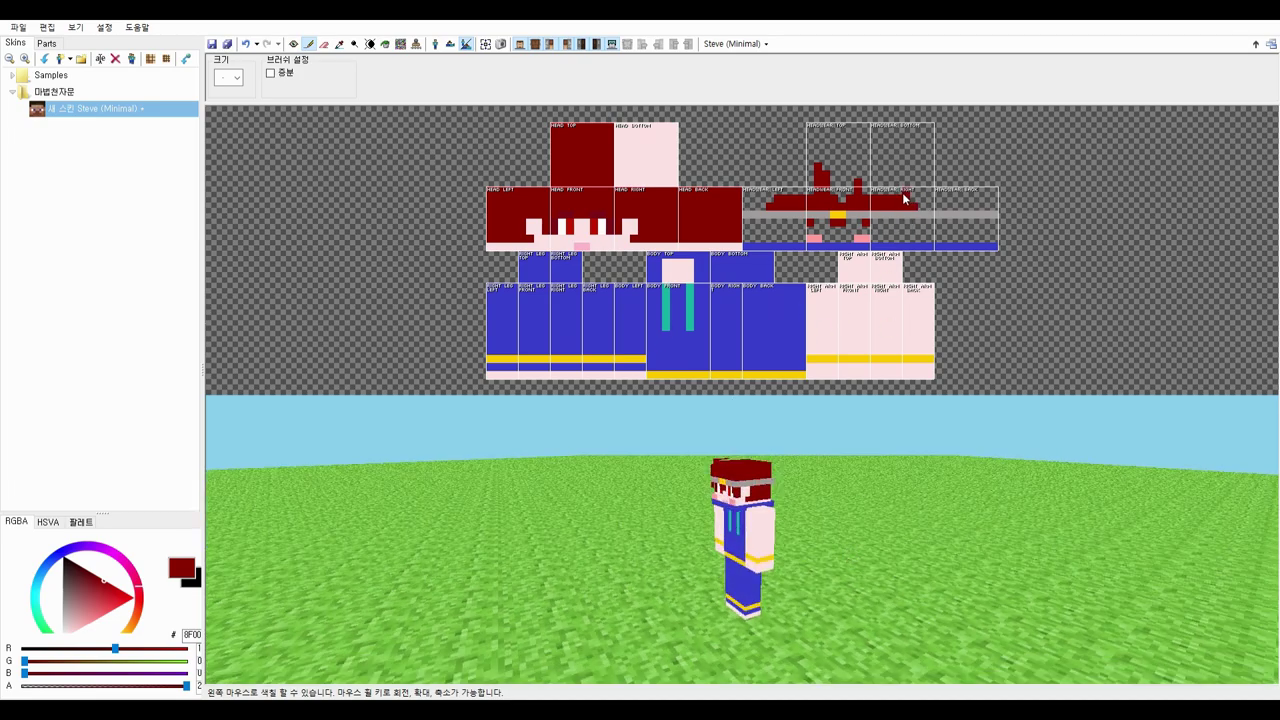
{"action": "middle_click_drag", "start_coordinate": [868, 452], "coordinate": [889, 509]}
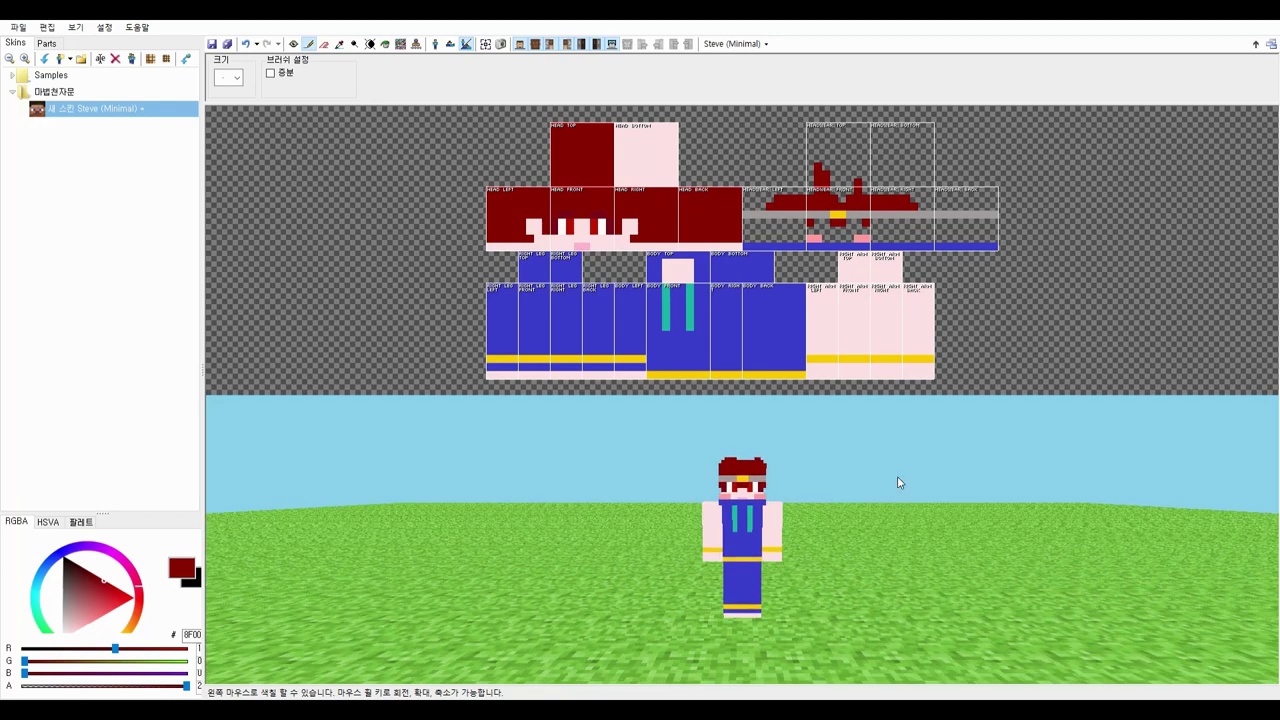
- Choose a coral red, set a medium brush size and paint the right arm's left face above the yellow band
{"action": "left_click", "coordinate": [339, 44]}
{"action": "left_click_drag", "start_coordinate": [114, 605], "coordinate": [118, 624]}
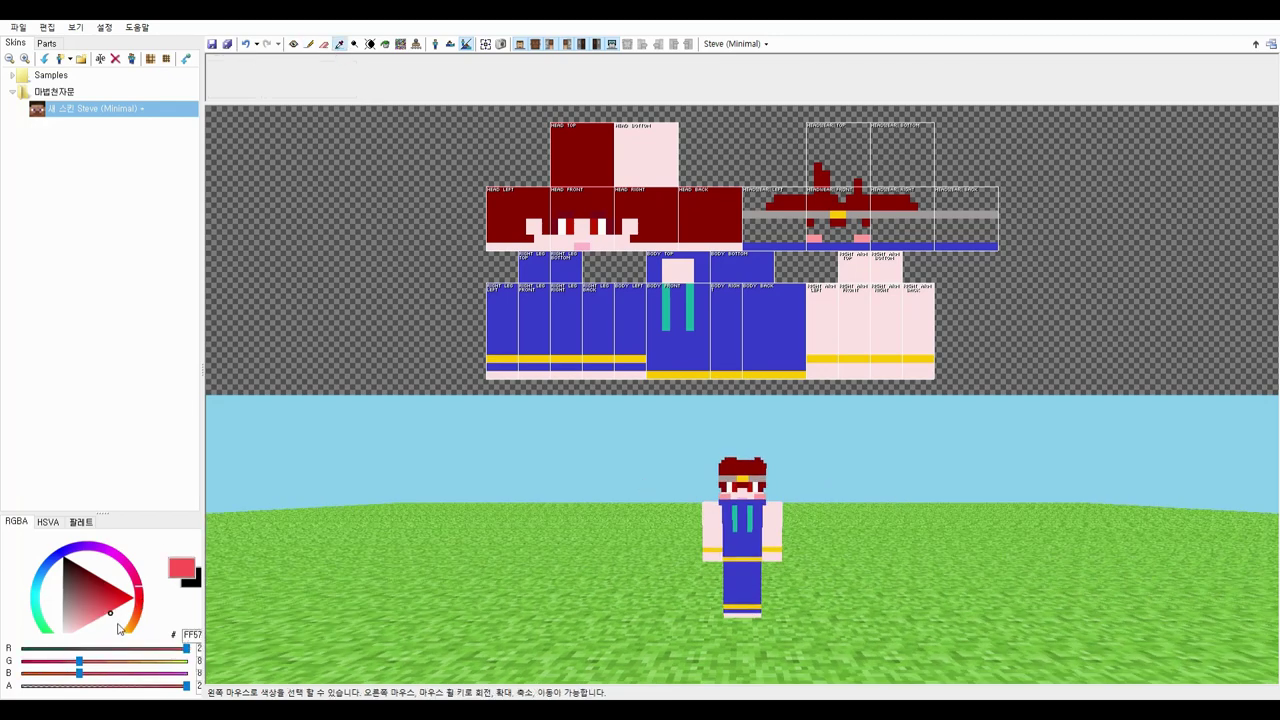
{"action": "left_click", "coordinate": [309, 46]}
{"action": "left_click", "coordinate": [272, 277]}
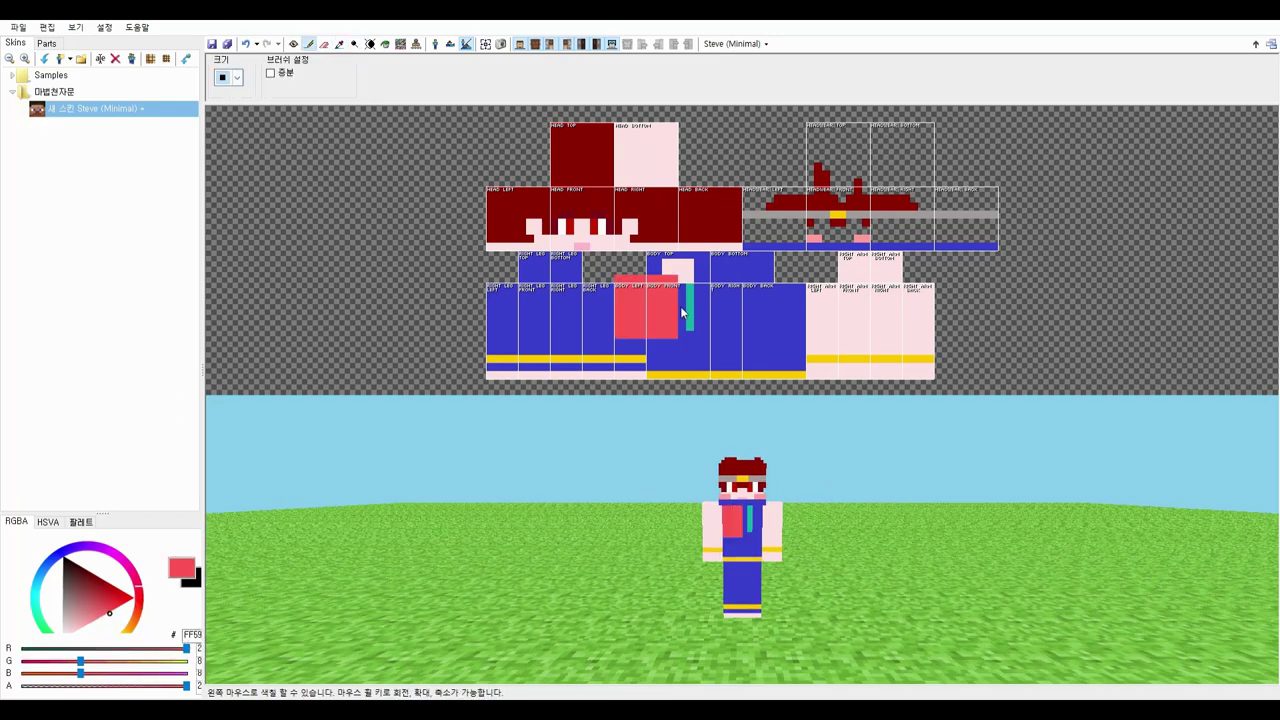
{"action": "left_click", "coordinate": [240, 79]}
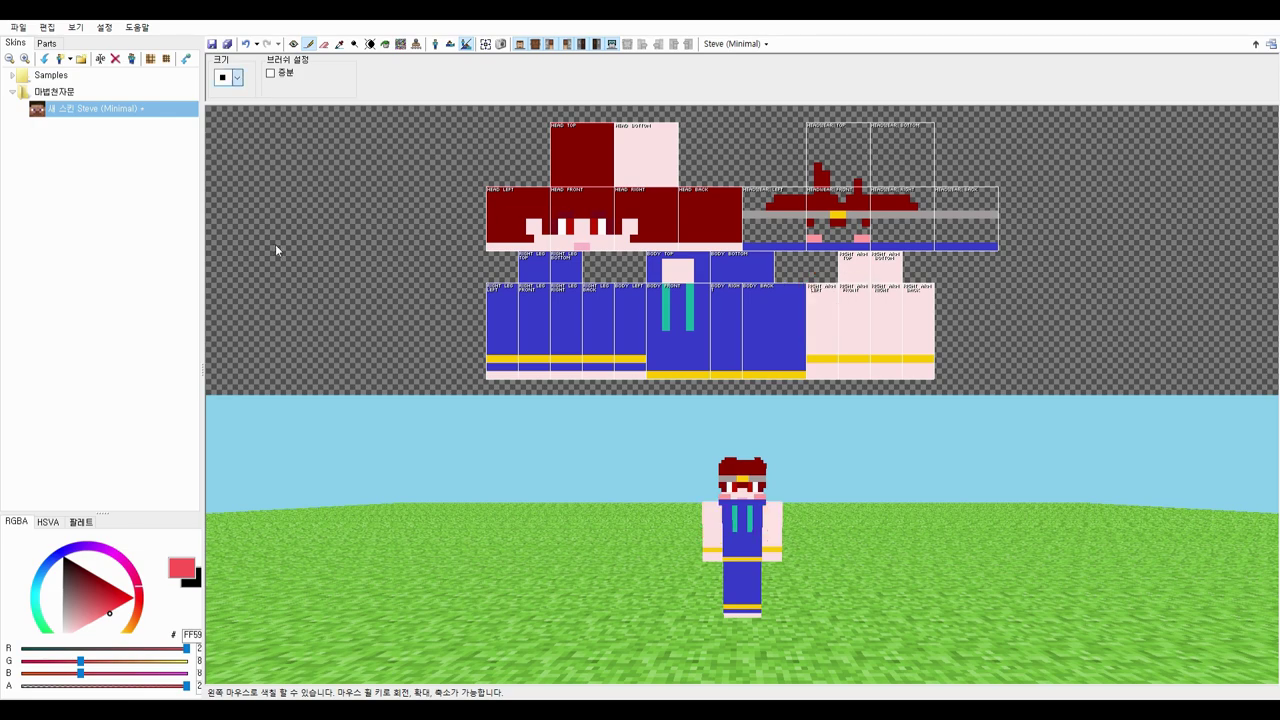
{"action": "left_click", "coordinate": [833, 310]}
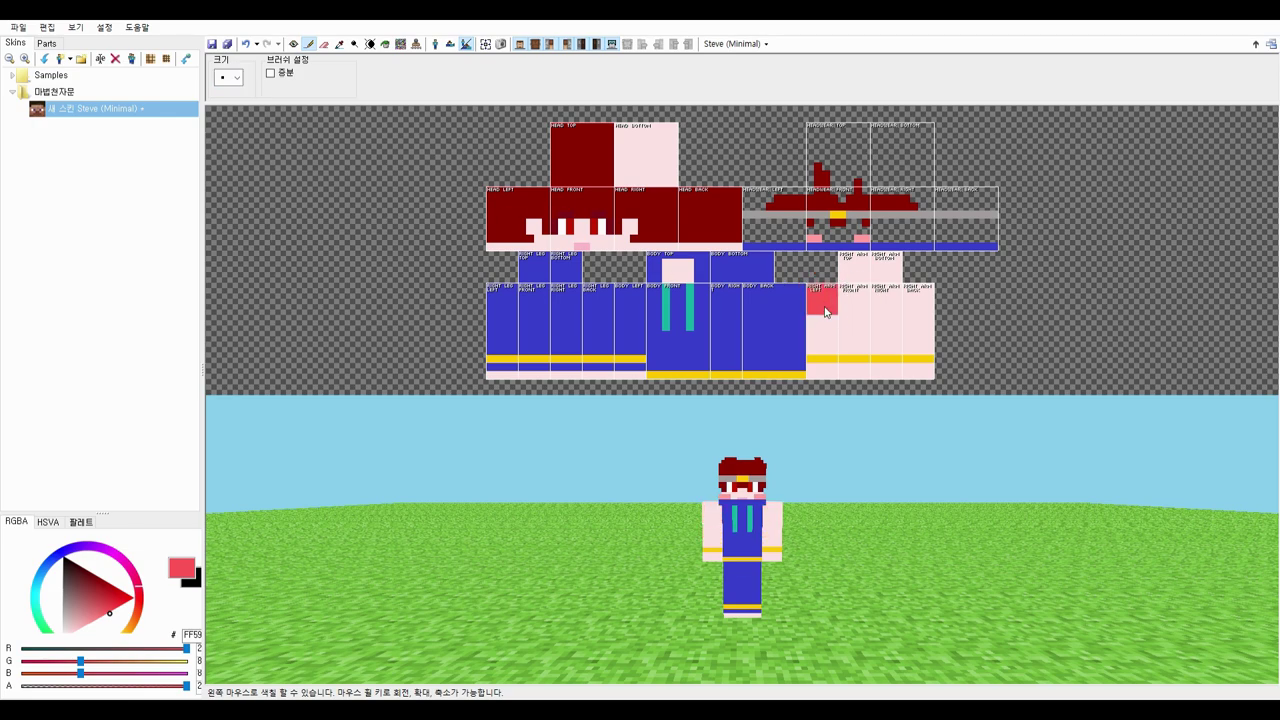
{"action": "left_click_drag", "start_coordinate": [826, 303], "coordinate": [826, 343]}
{"action": "mouse_move", "coordinate": [707, 543]}
{"action": "right_mouse_down"}
{"action": "mouse_move", "coordinate": [659, 560]}
{"action": "mouse_move", "coordinate": [679, 549]}
{"action": "right_mouse_up"}
- Lighten the coral to a softer pink and repaint the right arm's left face above the yellow band
{"action": "left_click_drag", "start_coordinate": [110, 614], "coordinate": [101, 618]}
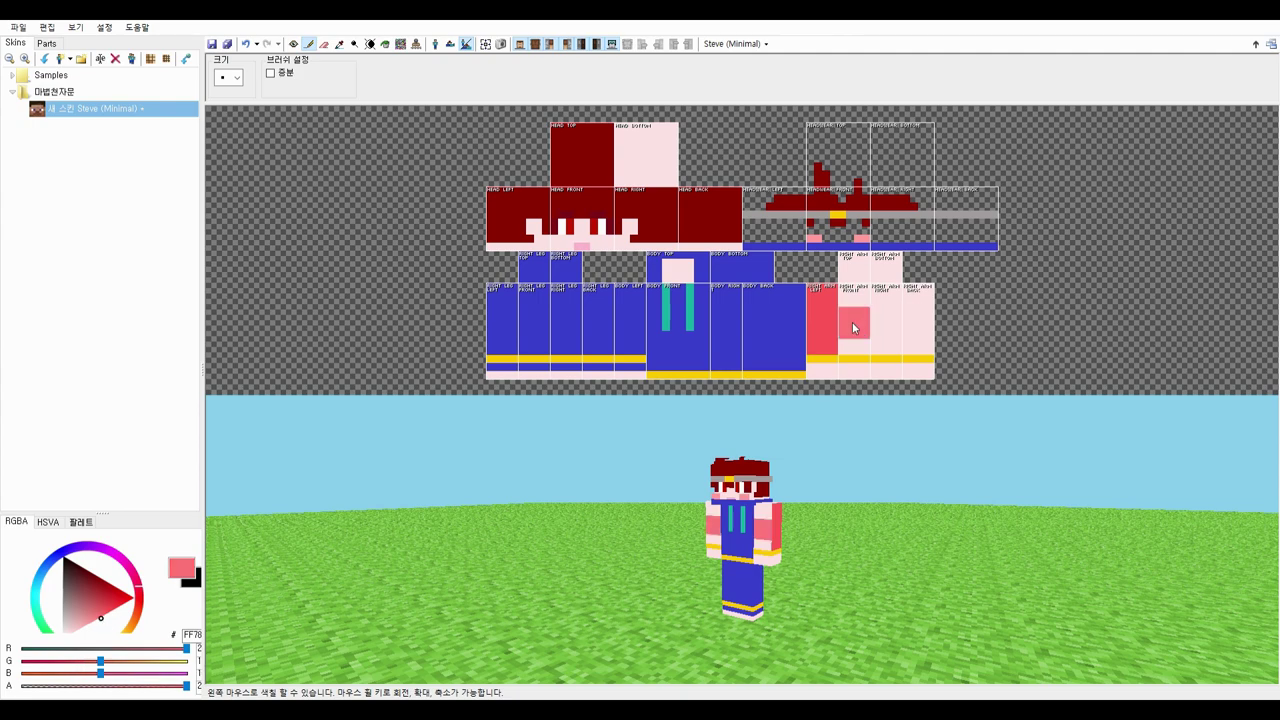
{"action": "left_click_drag", "start_coordinate": [826, 302], "coordinate": [829, 343]}
{"action": "right_click_drag", "start_coordinate": [735, 550], "coordinate": [696, 571]}
{"action": "middle_click_drag", "start_coordinate": [697, 574], "coordinate": [899, 519]}
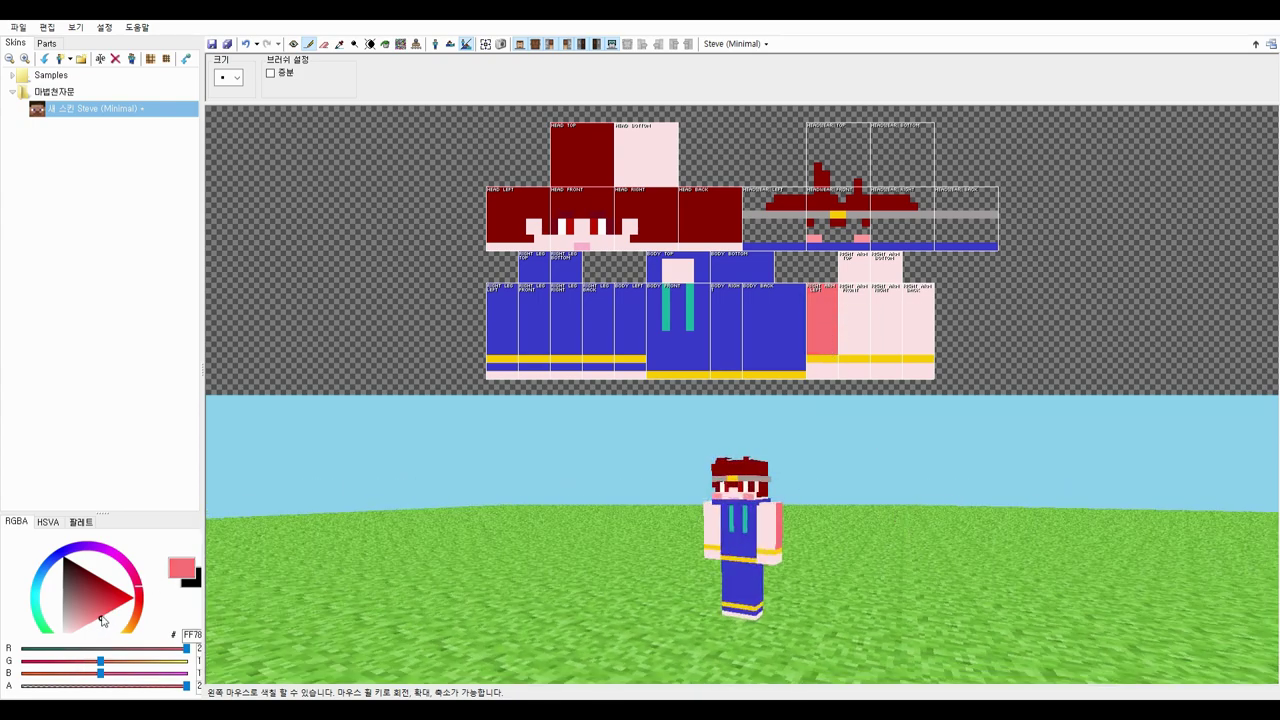
- Lighten the pink further to a pale salmon shade and repaint the right arm's left face with it
{"action": "left_click_drag", "start_coordinate": [101, 617], "coordinate": [91, 623]}
{"action": "left_click_drag", "start_coordinate": [827, 302], "coordinate": [828, 343]}
{"action": "right_click_drag", "start_coordinate": [750, 530], "coordinate": [752, 490]}
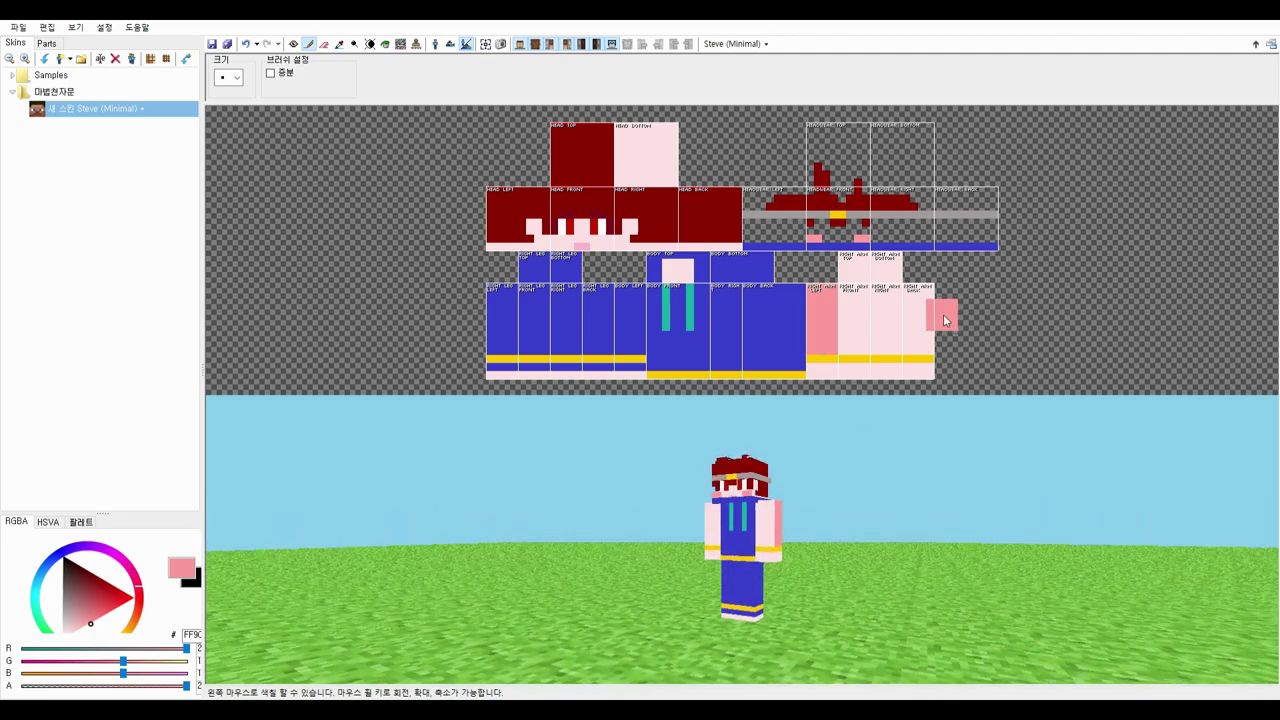
- Shade the right arm's right face above the yellow band and the whole arm bottom with the salmon pink
{"action": "left_click_drag", "start_coordinate": [893, 307], "coordinate": [893, 397]}
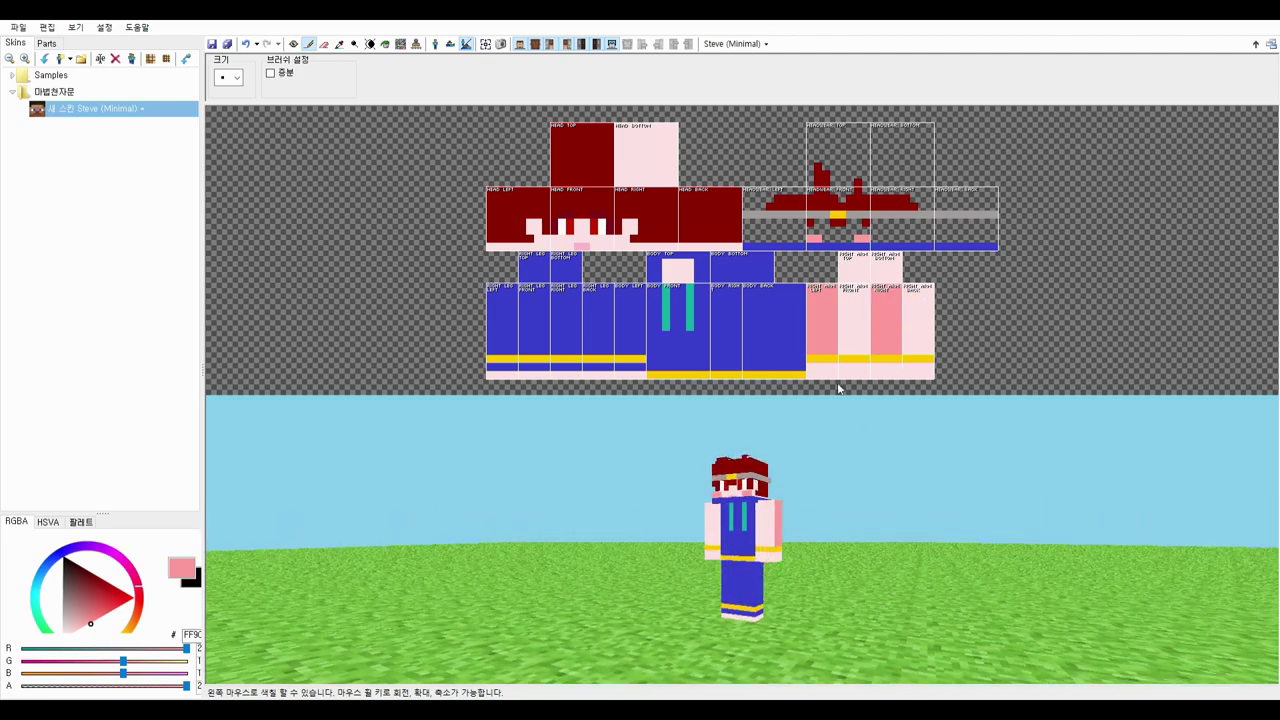
{"action": "right_click_drag", "start_coordinate": [820, 450], "coordinate": [5, 540]}
{"action": "mouse_move", "coordinate": [300, 530]}
{"action": "right_mouse_down"}
{"action": "mouse_move", "coordinate": [612, 593]}
{"action": "mouse_move", "coordinate": [454, 628]}
{"action": "mouse_move", "coordinate": [560, 560]}
{"action": "right_mouse_up"}
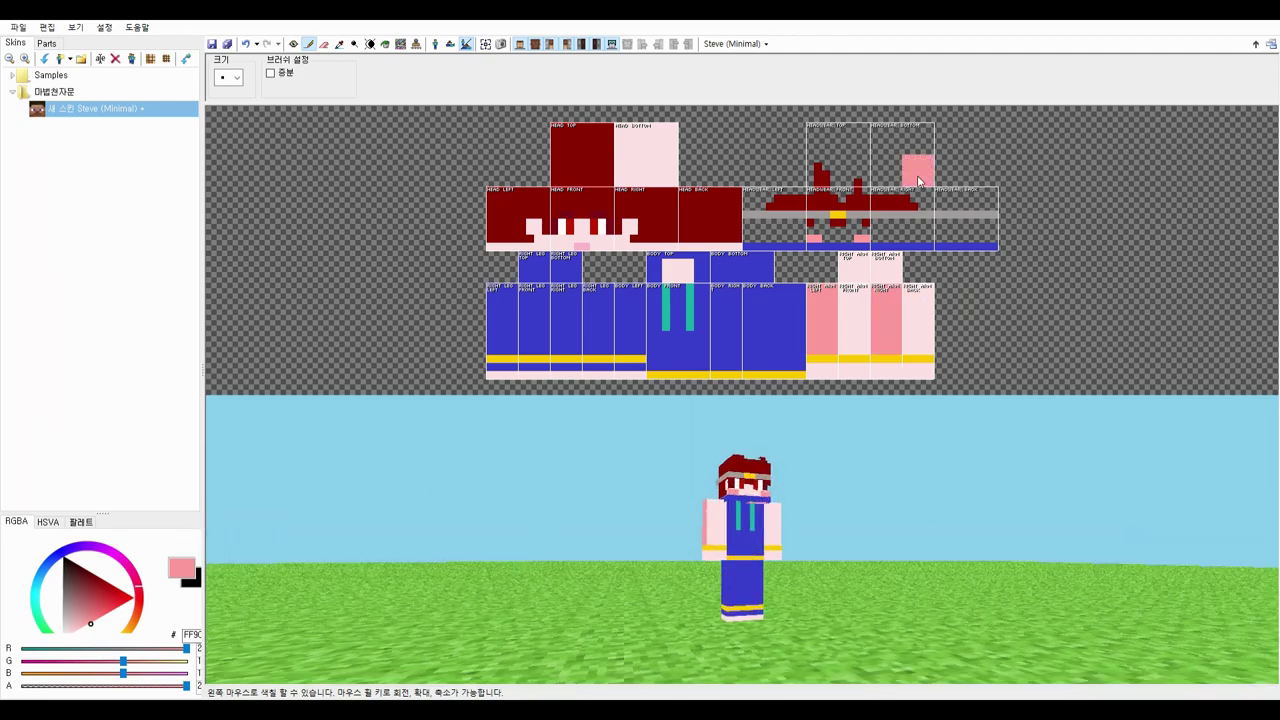
{"action": "left_click", "coordinate": [892, 272]}
{"action": "mouse_move", "coordinate": [868, 500]}
{"action": "right_mouse_down"}
{"action": "mouse_move", "coordinate": [862, 572]}
{"action": "mouse_move", "coordinate": [814, 523]}
{"action": "mouse_move", "coordinate": [730, 610]}
{"action": "right_mouse_up"}
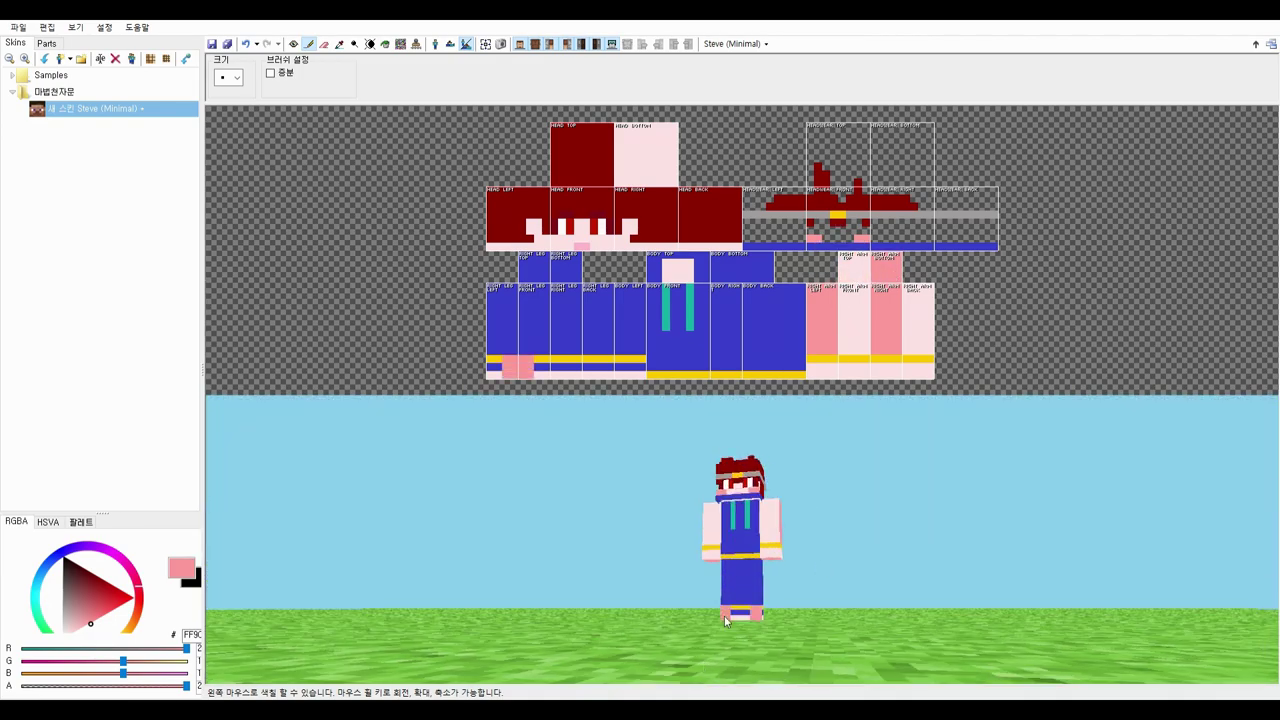
- Reduce the brush to one pixel and paint the bottom row of the leg left, leg right and body left salmon pink
{"action": "middle_click_drag", "start_coordinate": [726, 621], "coordinate": [649, 479]}
{"action": "left_click", "coordinate": [235, 83]}
{"action": "left_click", "coordinate": [266, 105]}
{"action": "left_click_drag", "start_coordinate": [489, 375], "coordinate": [565, 376]}
{"action": "key", "text": "ctrl+z"}
{"action": "right_click_drag", "start_coordinate": [660, 592], "coordinate": [690, 592]}
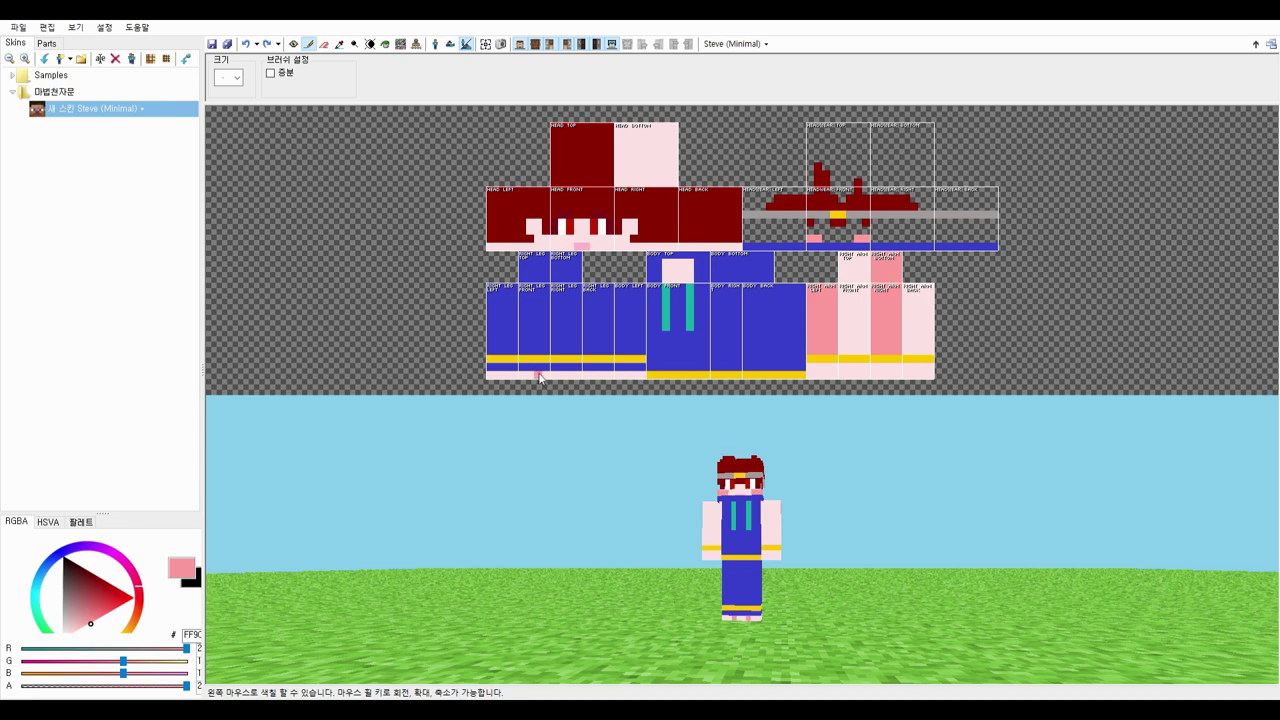
{"action": "mouse_move", "coordinate": [514, 375]}
{"action": "left_mouse_down"}
{"action": "mouse_move", "coordinate": [490, 375]}
{"action": "mouse_move", "coordinate": [578, 377]}
{"action": "left_mouse_up"}
{"action": "mouse_move", "coordinate": [825, 498]}
{"action": "right_mouse_down"}
{"action": "mouse_move", "coordinate": [521, 493]}
{"action": "mouse_move", "coordinate": [421, 374]}
{"action": "mouse_move", "coordinate": [570, 480]}
{"action": "right_mouse_up"}
{"action": "left_click_drag", "start_coordinate": [620, 378], "coordinate": [641, 378]}
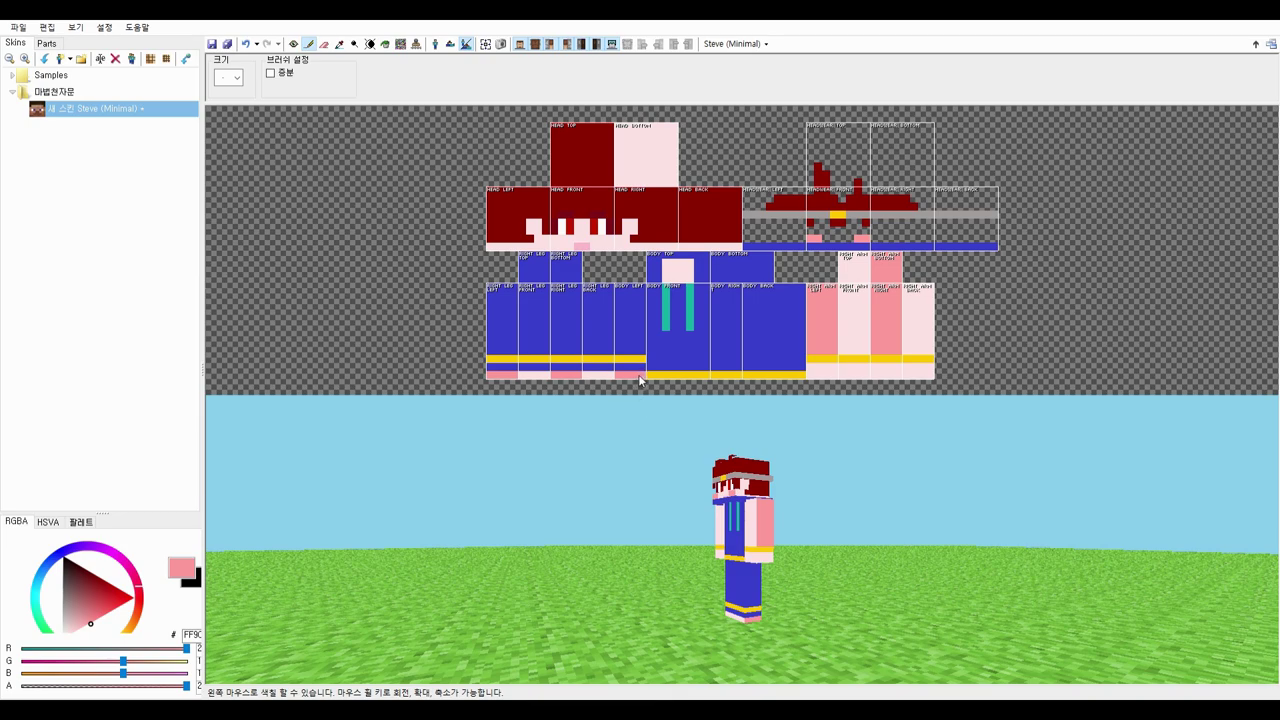
{"action": "mouse_move", "coordinate": [858, 515]}
{"action": "right_mouse_down"}
{"action": "mouse_move", "coordinate": [800, 531]}
{"action": "mouse_move", "coordinate": [891, 523]}
{"action": "mouse_move", "coordinate": [825, 520]}
{"action": "right_mouse_up"}
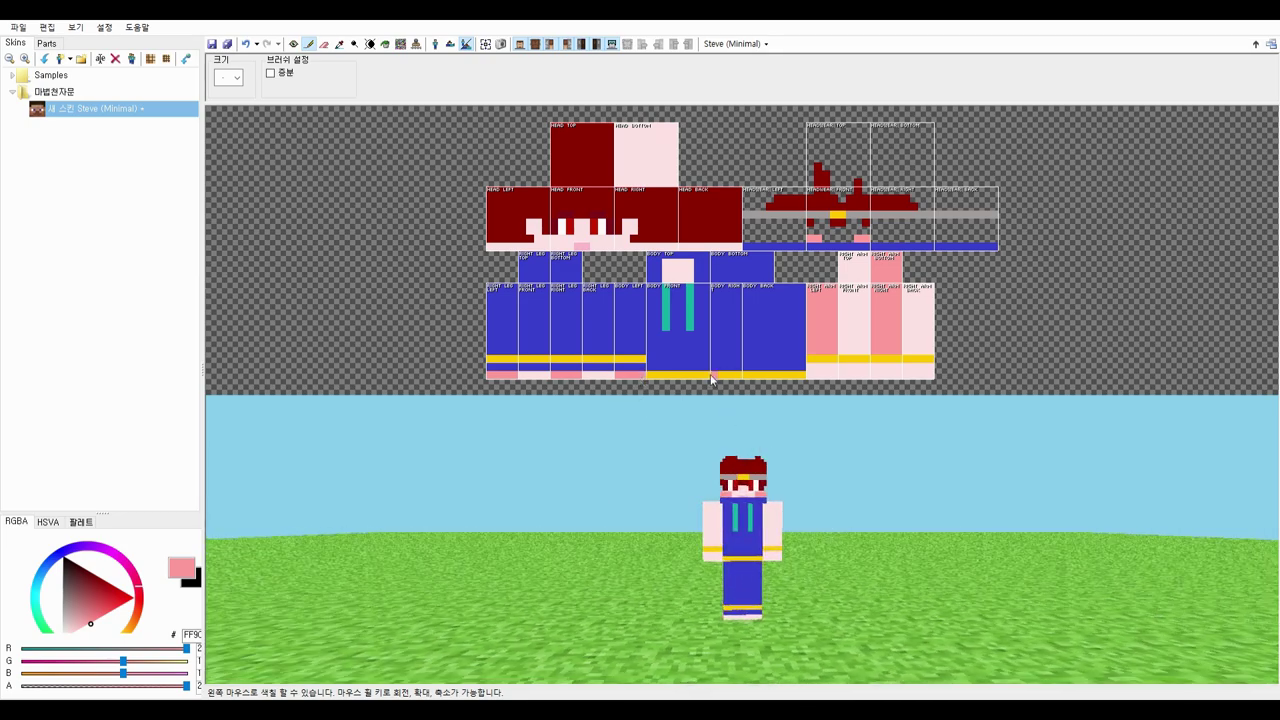
- Correct the lower body left with sampled colours, covering its old band in blue and making its bottom row yellow
{"action": "left_click", "coordinate": [339, 45]}
{"action": "left_click", "coordinate": [508, 300]}
{"action": "left_click", "coordinate": [309, 45]}
{"action": "mouse_move", "coordinate": [618, 359]}
{"action": "left_mouse_down"}
{"action": "mouse_move", "coordinate": [642, 358]}
{"action": "mouse_move", "coordinate": [622, 376]}
{"action": "mouse_move", "coordinate": [642, 376]}
{"action": "left_mouse_up"}
{"action": "left_click", "coordinate": [339, 46]}
{"action": "left_click", "coordinate": [504, 359]}
{"action": "left_click", "coordinate": [309, 45]}
{"action": "mouse_move", "coordinate": [855, 525]}
{"action": "right_mouse_down"}
{"action": "mouse_move", "coordinate": [871, 530]}
{"action": "mouse_move", "coordinate": [851, 506]}
{"action": "mouse_move", "coordinate": [882, 525]}
{"action": "mouse_move", "coordinate": [844, 418]}
{"action": "right_mouse_up"}
- Sample the salmon pink from the foot row and fill the right leg bottom with it
{"action": "left_click", "coordinate": [338, 46]}
{"action": "left_click", "coordinate": [591, 376]}
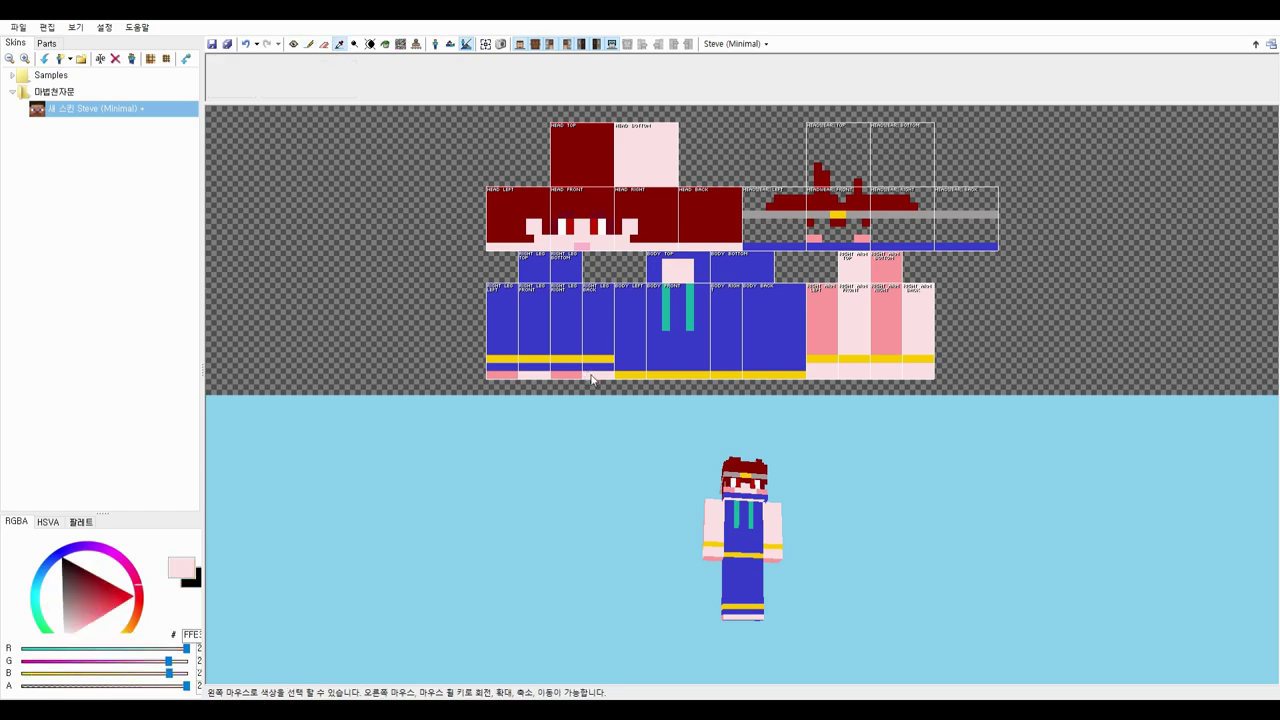
{"action": "left_click", "coordinate": [577, 375]}
{"action": "left_click", "coordinate": [309, 46]}
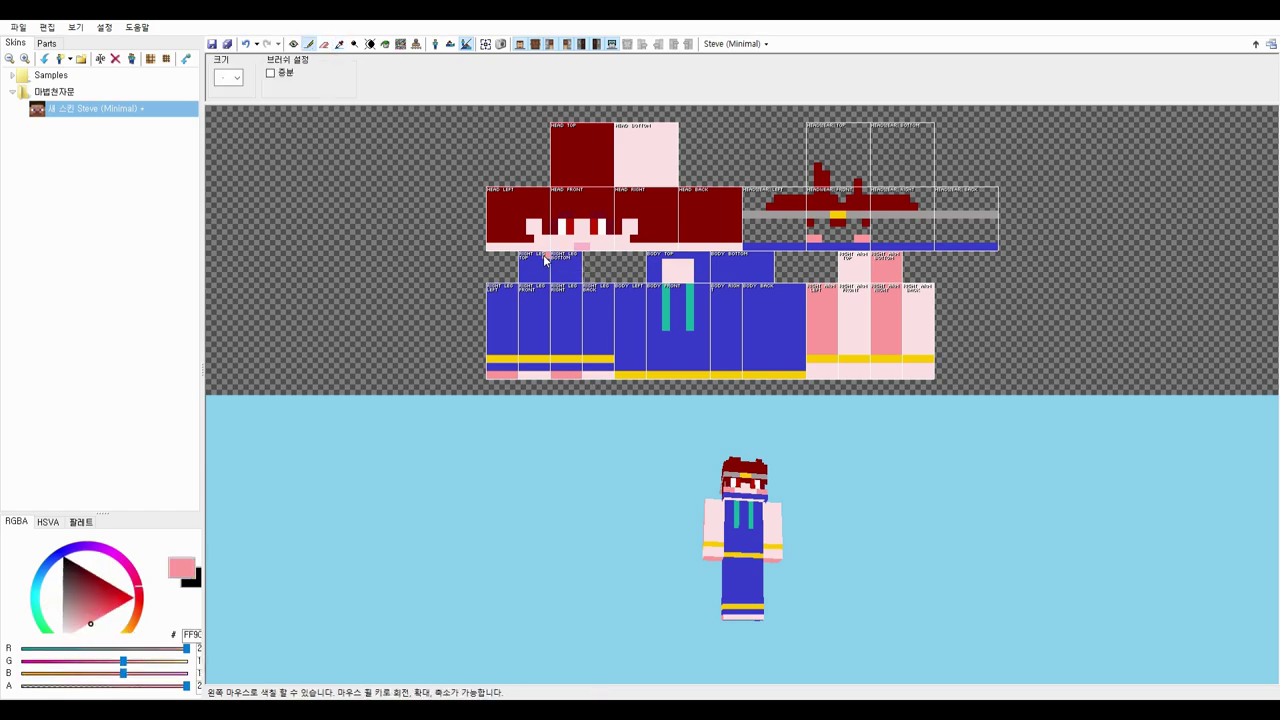
{"action": "left_click_drag", "start_coordinate": [556, 281], "coordinate": [574, 264]}
{"action": "right_click_drag", "start_coordinate": [592, 460], "coordinate": [568, 548]}
- Shade the exposed skin patches and bottom rows of the head right and head left salmon pink
{"action": "left_click_drag", "start_coordinate": [630, 237], "coordinate": [673, 246]}
{"action": "right_click_drag", "start_coordinate": [876, 512], "coordinate": [925, 508]}
{"action": "mouse_move", "coordinate": [530, 223]}
{"action": "left_mouse_down"}
{"action": "mouse_move", "coordinate": [538, 232]}
{"action": "mouse_move", "coordinate": [490, 247]}
{"action": "left_mouse_up"}
{"action": "mouse_move", "coordinate": [610, 500]}
{"action": "right_mouse_down"}
{"action": "mouse_move", "coordinate": [560, 485]}
{"action": "mouse_move", "coordinate": [852, 527]}
{"action": "right_mouse_up"}
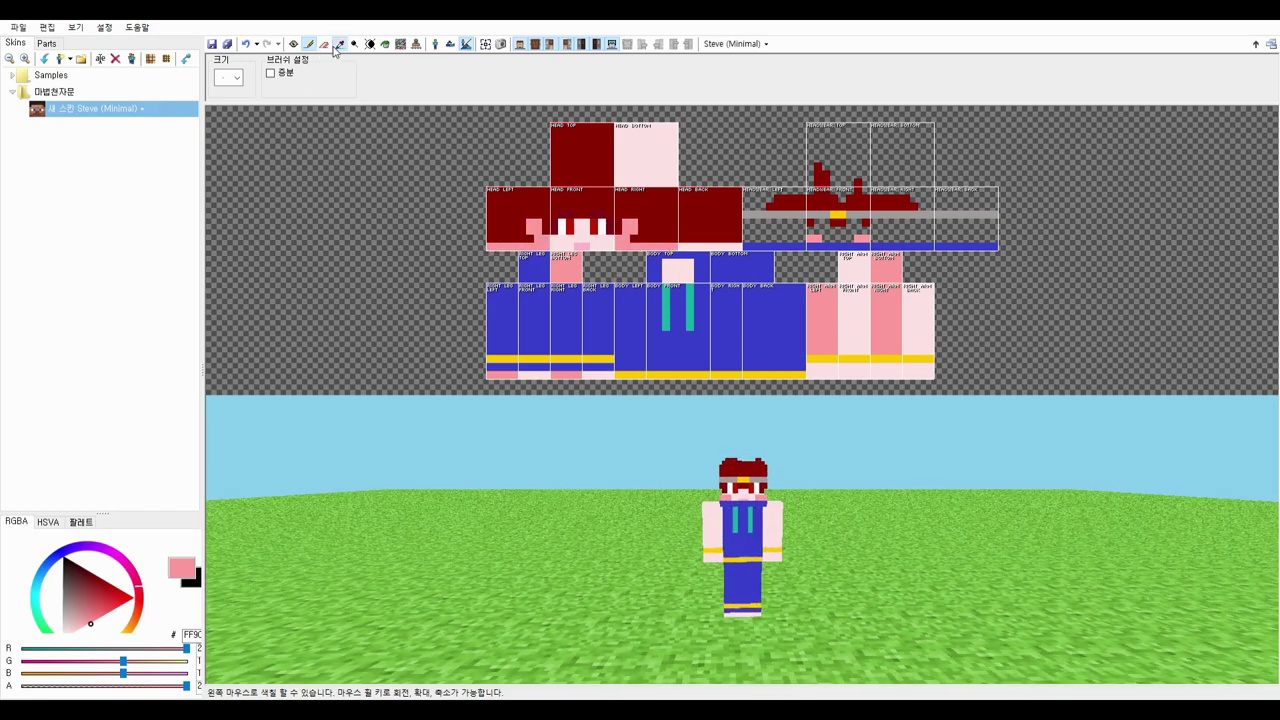
- Sample the blush colour, shift it to a lighter, rosier pink and repaint both headwear cheeks
{"action": "left_click", "coordinate": [338, 45]}
{"action": "left_click", "coordinate": [813, 238]}
{"action": "left_click_drag", "start_coordinate": [138, 599], "coordinate": [136, 583]}
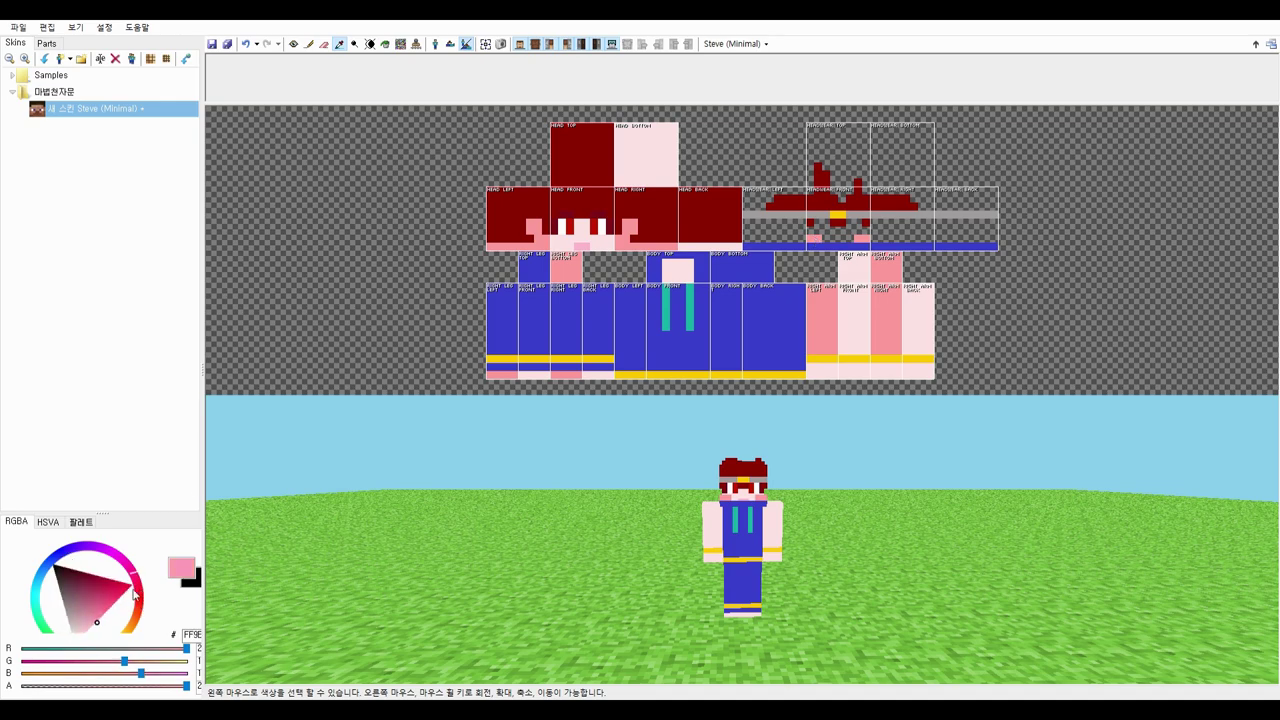
{"action": "left_click", "coordinate": [91, 628]}
{"action": "left_click", "coordinate": [309, 45]}
{"action": "left_click", "coordinate": [857, 240]}
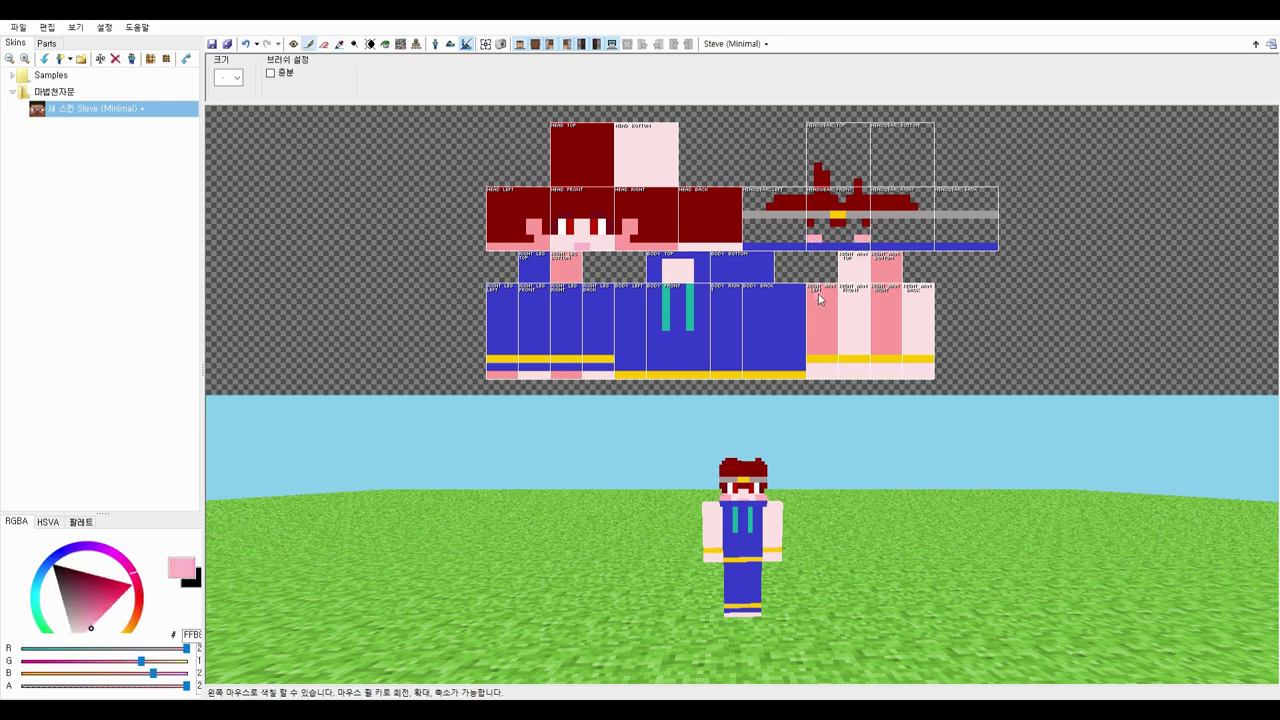
{"action": "left_click", "coordinate": [818, 240]}
{"action": "mouse_move", "coordinate": [857, 552]}
{"action": "right_mouse_down"}
{"action": "mouse_move", "coordinate": [542, 553]}
{"action": "mouse_move", "coordinate": [896, 541]}
{"action": "mouse_move", "coordinate": [806, 550]}
{"action": "right_mouse_up"}
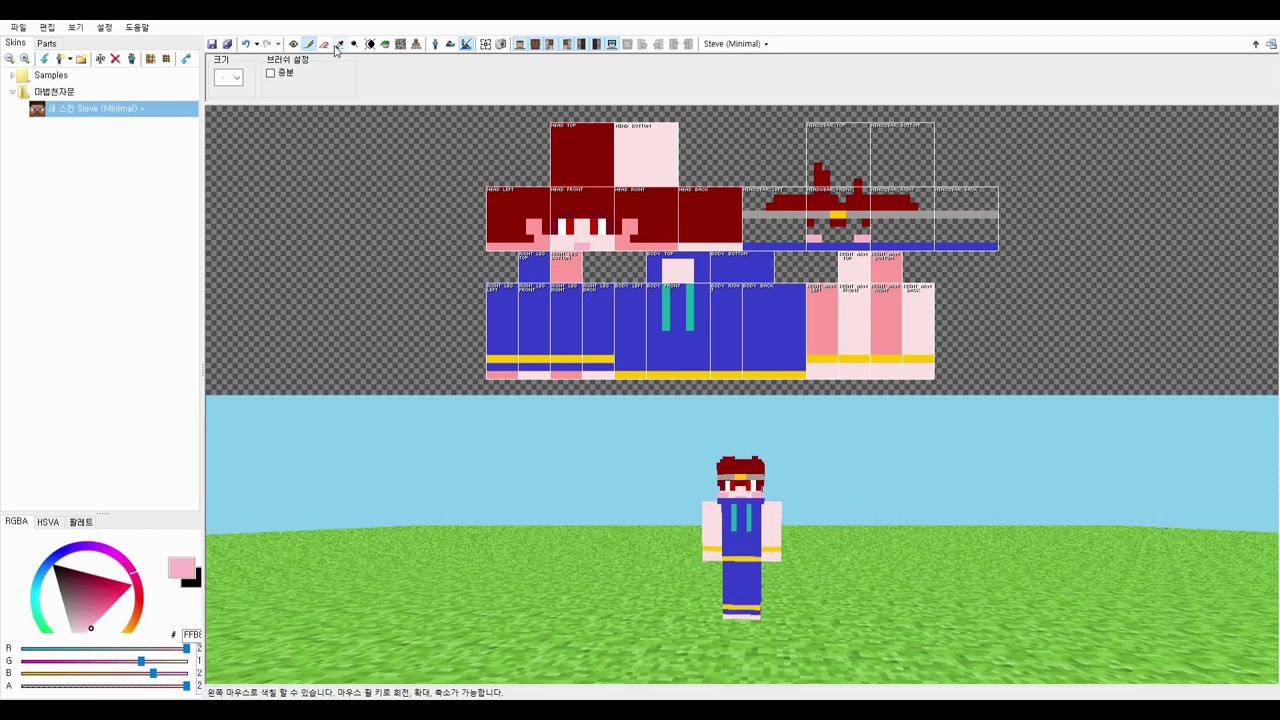
- Derive a darker shade from the outfit blue and paint the body right, body left and body bottom with a medium brush
{"action": "left_click", "coordinate": [338, 45]}
{"action": "left_click", "coordinate": [502, 322]}
{"action": "left_click", "coordinate": [84, 588]}
{"action": "left_click_drag", "start_coordinate": [85, 588], "coordinate": [73, 596]}
{"action": "left_click", "coordinate": [309, 43]}
{"action": "left_click", "coordinate": [236, 77]}
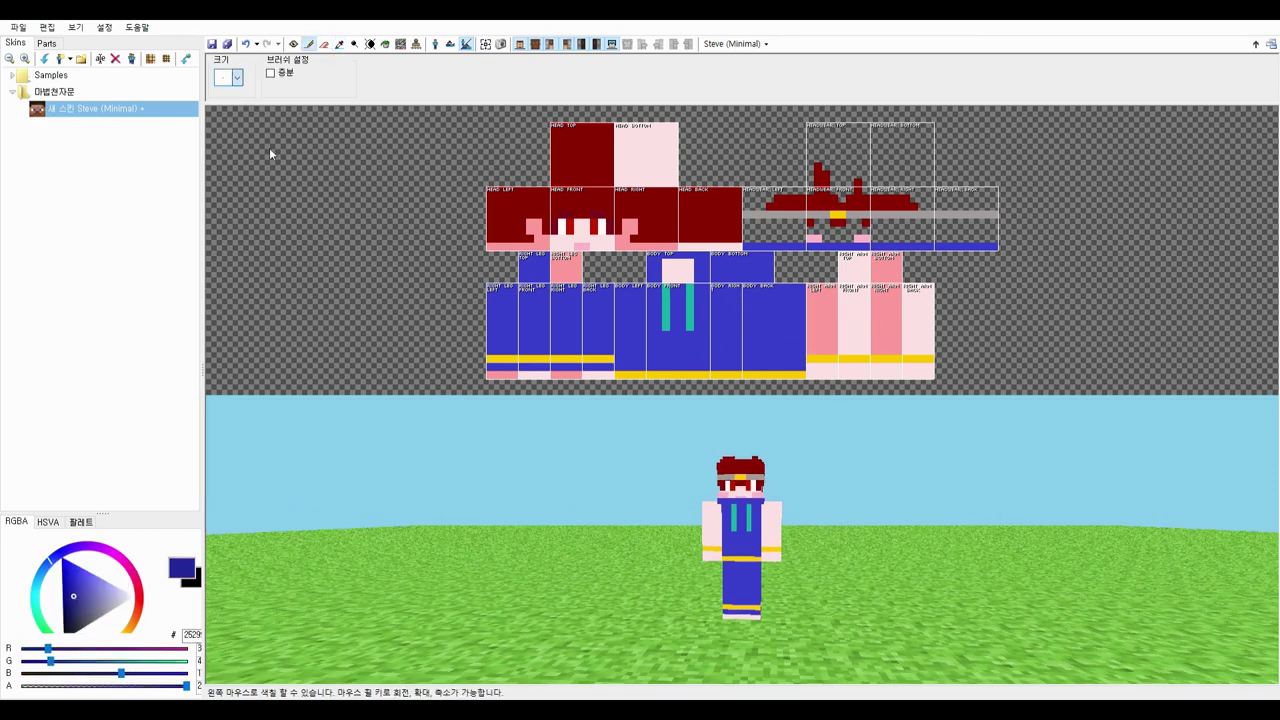
{"action": "left_click", "coordinate": [281, 219]}
{"action": "left_click_drag", "start_coordinate": [728, 305], "coordinate": [714, 352]}
{"action": "left_click_drag", "start_coordinate": [630, 300], "coordinate": [636, 360]}
{"action": "left_click_drag", "start_coordinate": [733, 269], "coordinate": [759, 270]}
{"action": "right_click_drag", "start_coordinate": [762, 514], "coordinate": [748, 508]}
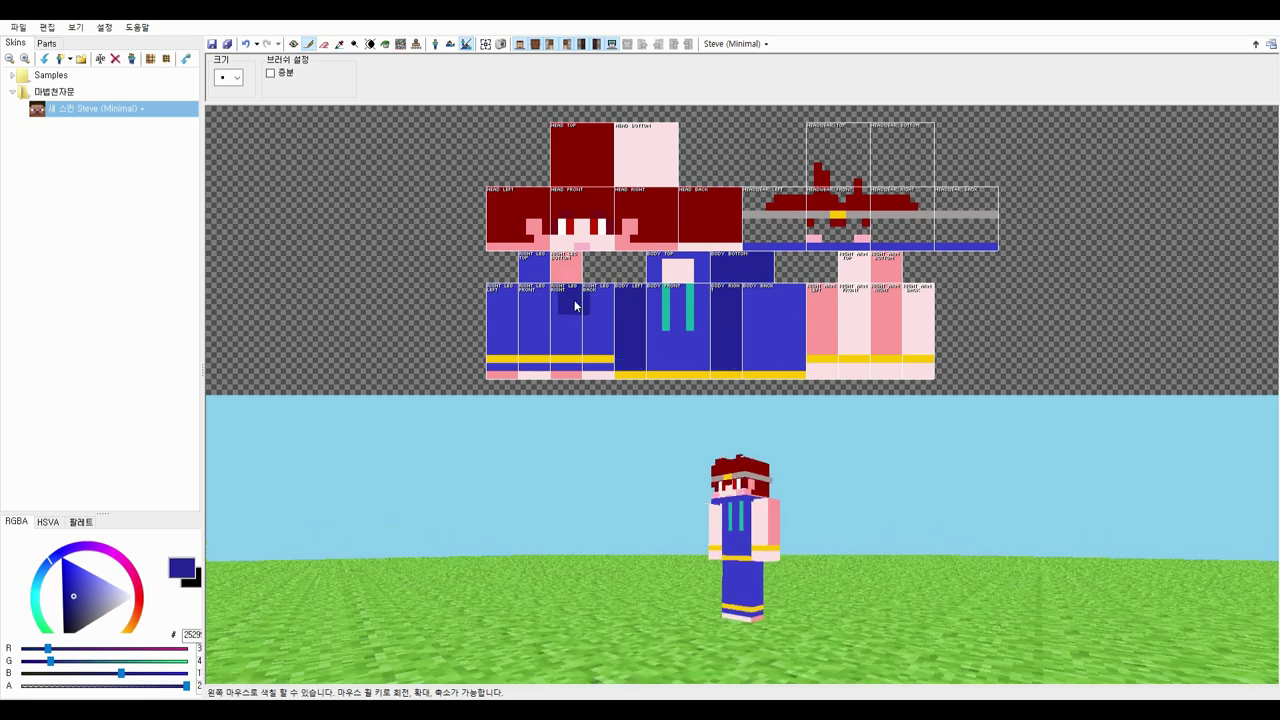
- Shade the leg right and leg left dark blue, including the single row below the yellow band
{"action": "left_click_drag", "start_coordinate": [571, 306], "coordinate": [570, 344]}
{"action": "mouse_move", "coordinate": [502, 310]}
{"action": "left_mouse_down"}
{"action": "mouse_move", "coordinate": [496, 367]}
{"action": "mouse_move", "coordinate": [514, 367]}
{"action": "left_mouse_up"}
{"action": "left_click", "coordinate": [236, 78]}
{"action": "left_click", "coordinate": [252, 97]}
{"action": "left_click_drag", "start_coordinate": [554, 367], "coordinate": [578, 367]}
- Sample the salmon pink from the head and fill the head bottom using a large brush
{"action": "left_click", "coordinate": [338, 45]}
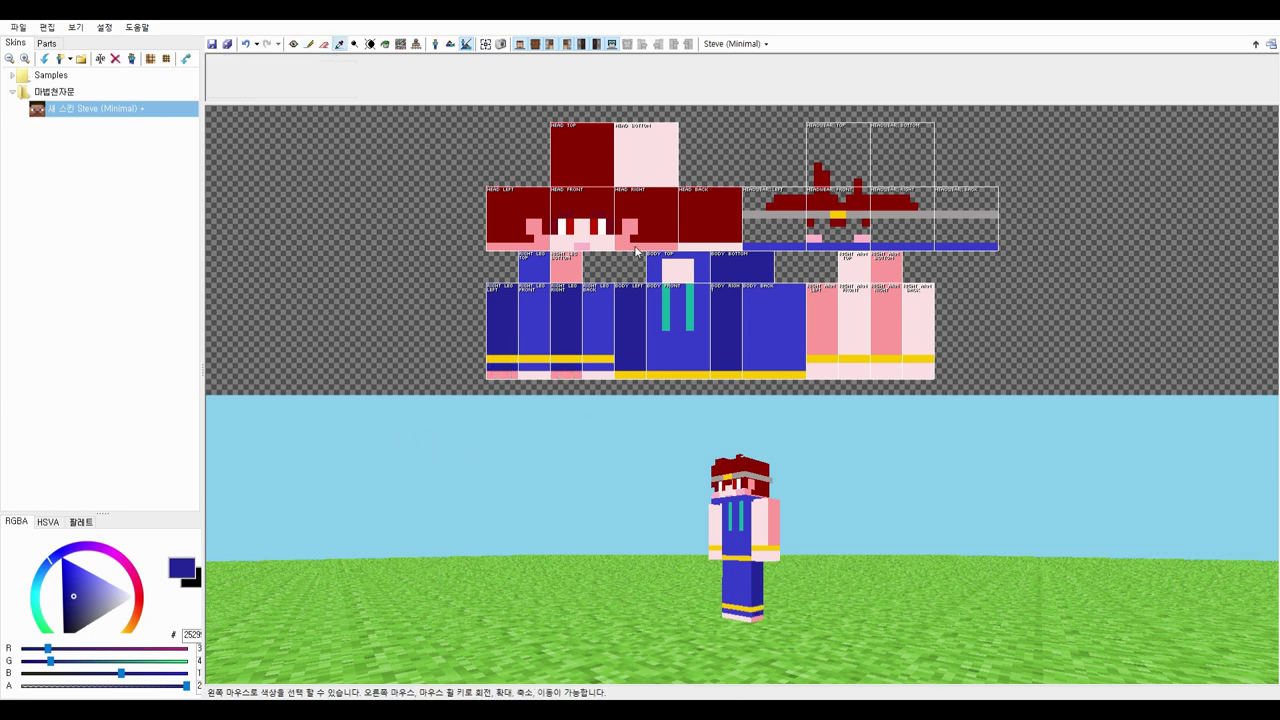
{"action": "left_click", "coordinate": [630, 245]}
{"action": "left_click", "coordinate": [309, 44]}
{"action": "left_click", "coordinate": [339, 259]}
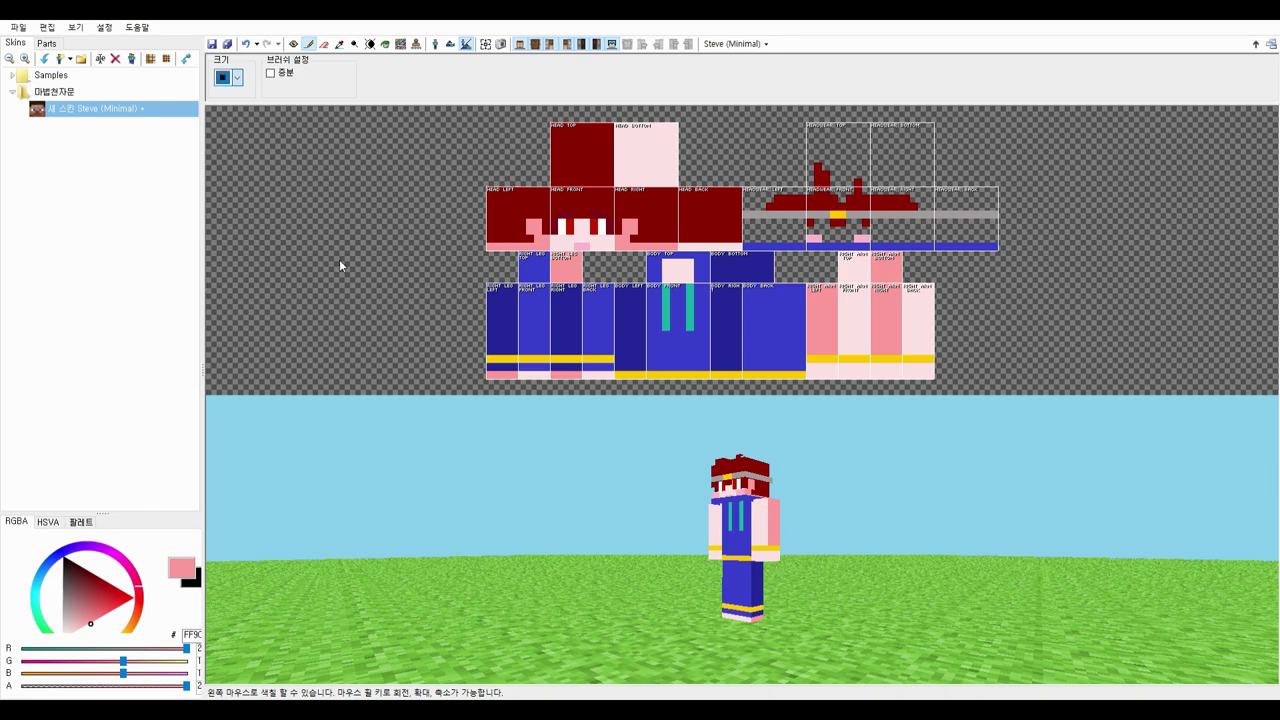
{"action": "left_click", "coordinate": [648, 157]}
{"action": "mouse_move", "coordinate": [858, 573]}
{"action": "middle_mouse_down"}
{"action": "mouse_move", "coordinate": [1086, 603]}
{"action": "mouse_move", "coordinate": [915, 551]}
{"action": "mouse_move", "coordinate": [1085, 547]}
{"action": "mouse_move", "coordinate": [1069, 547]}
{"action": "middle_mouse_up"}
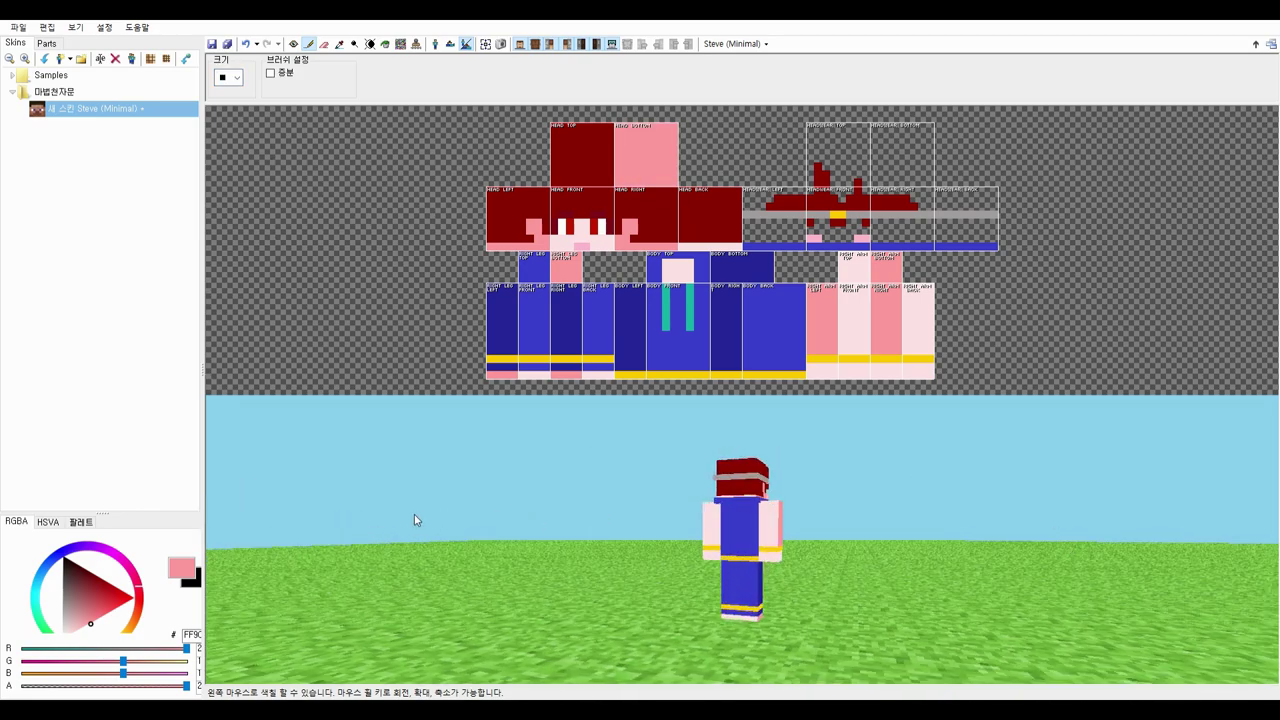
- Mix an orange-brown paint colour and set the brush to its smallest size
{"action": "left_click", "coordinate": [112, 595]}
{"action": "left_click_drag", "start_coordinate": [140, 601], "coordinate": [136, 618]}
{"action": "left_click", "coordinate": [109, 602]}
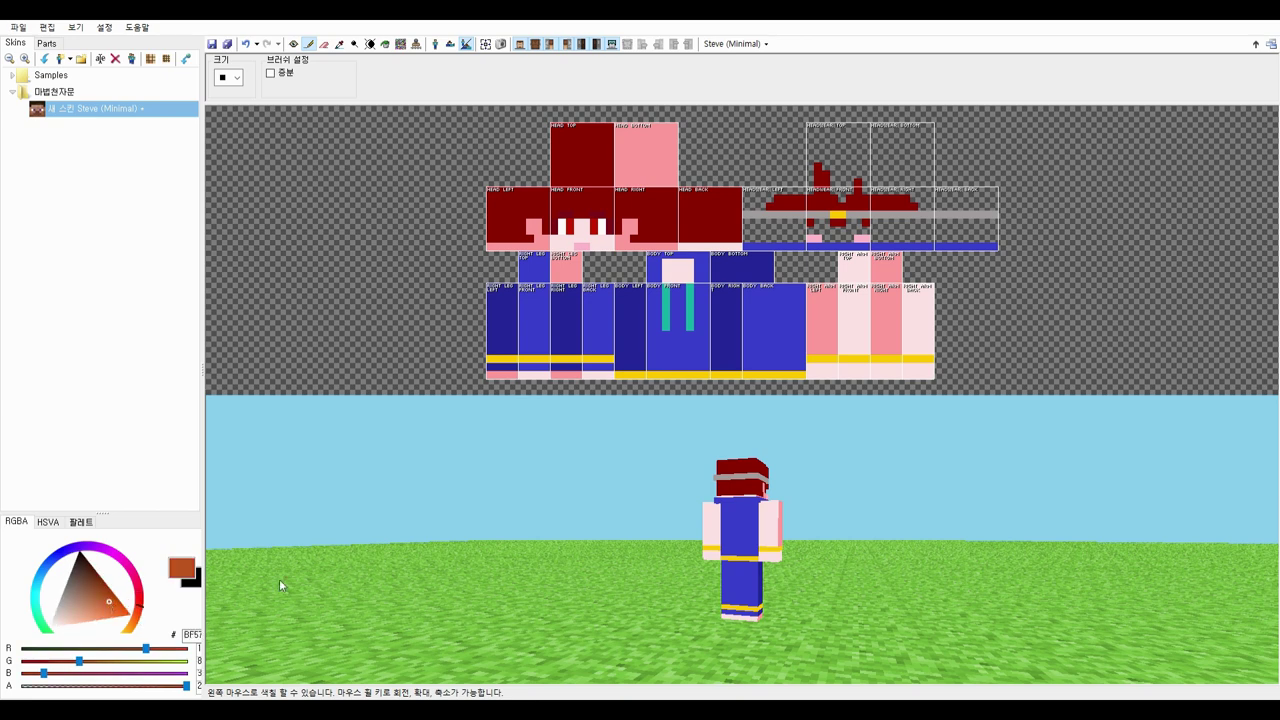
{"action": "left_click", "coordinate": [238, 80]}
{"action": "left_click", "coordinate": [262, 98]}
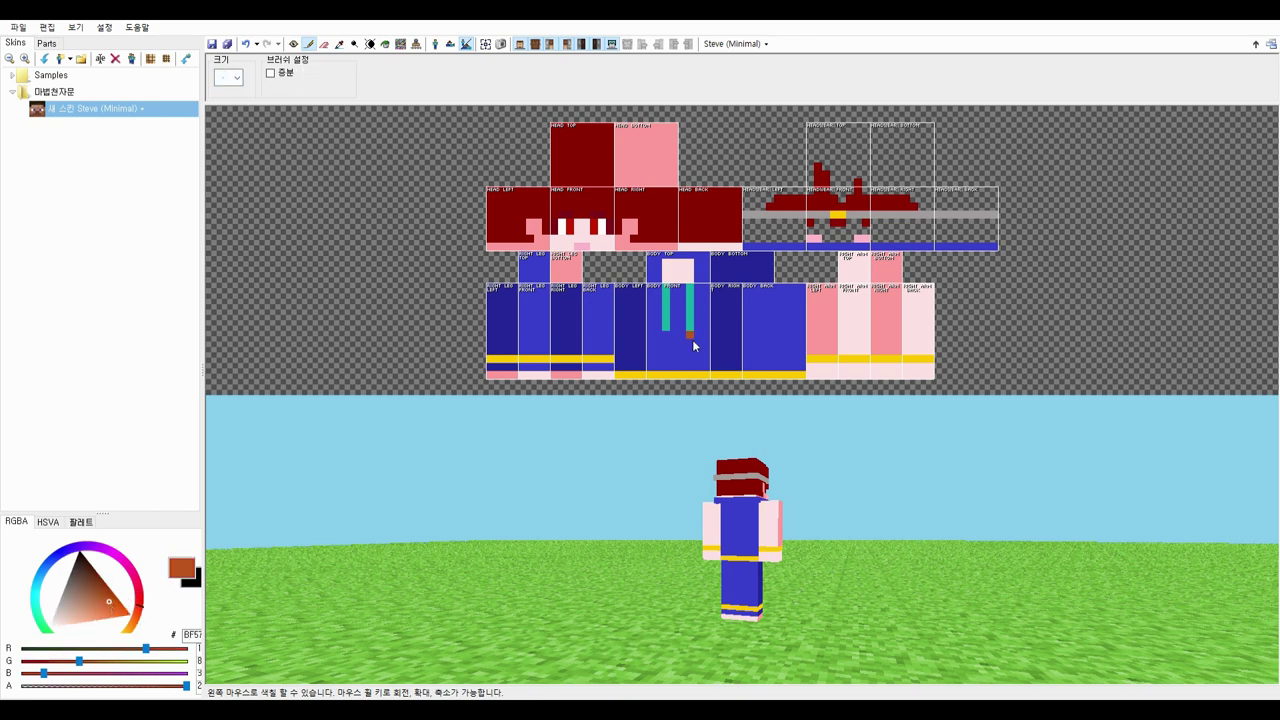
- Undo the trial brown marks on the body and the salmon fill on the head bottom
{"action": "left_click", "coordinate": [776, 361]}
{"action": "key", "text": "ctrl+z"}
{"action": "key", "text": "ctrl+z"}
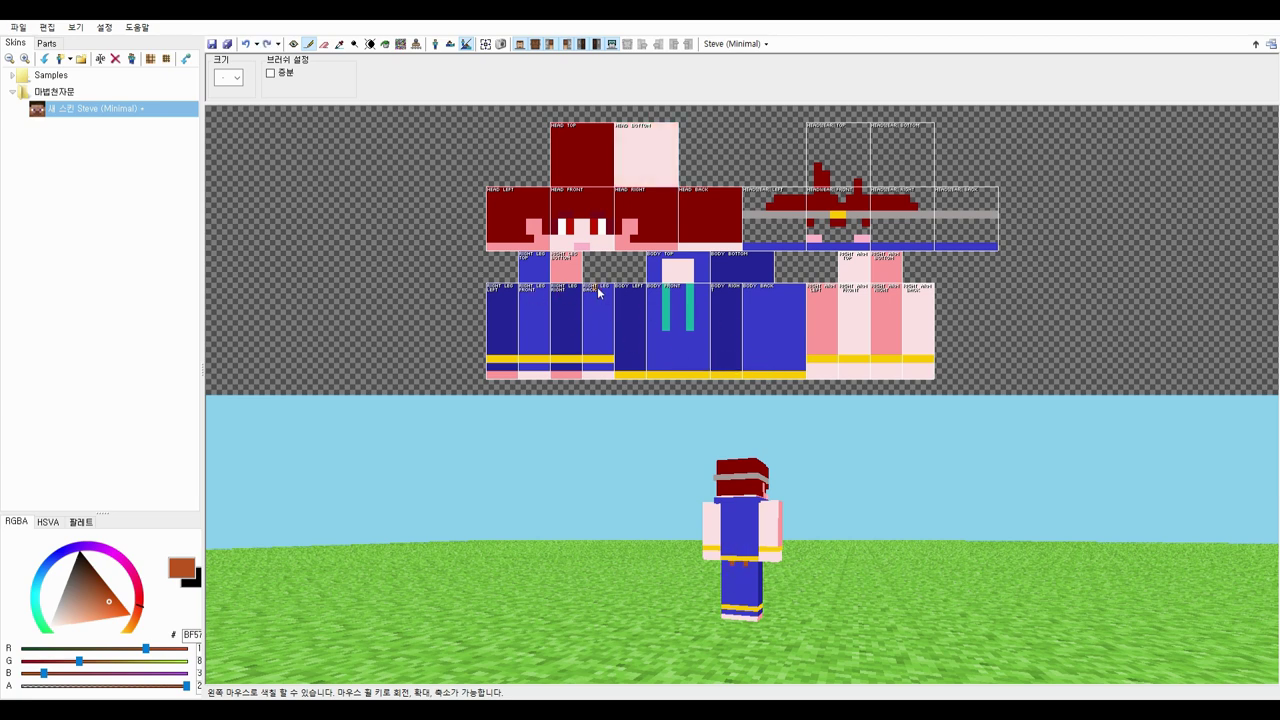
- Paint a hook-shaped orange-brown tail one pixel wide on the body back, rising from its yellow hem
{"action": "left_click", "coordinate": [762, 359]}
{"action": "left_click", "coordinate": [770, 374]}
{"action": "left_click", "coordinate": [778, 361]}
{"action": "left_click", "coordinate": [785, 336]}
{"action": "mouse_move", "coordinate": [786, 332]}
{"action": "left_mouse_down"}
{"action": "mouse_move", "coordinate": [790, 322]}
{"action": "mouse_move", "coordinate": [786, 345]}
{"action": "mouse_move", "coordinate": [780, 320]}
{"action": "mouse_move", "coordinate": [763, 328]}
{"action": "left_mouse_up"}
{"action": "key", "text": "ctrl+z"}
{"action": "key", "text": "ctrl+z"}
{"action": "mouse_move", "coordinate": [955, 545]}
{"action": "middle_mouse_down"}
{"action": "mouse_move", "coordinate": [935, 545]}
{"action": "mouse_move", "coordinate": [971, 534]}
{"action": "mouse_move", "coordinate": [820, 590]}
{"action": "mouse_move", "coordinate": [1117, 586]}
{"action": "mouse_move", "coordinate": [141, 560]}
{"action": "middle_mouse_up"}
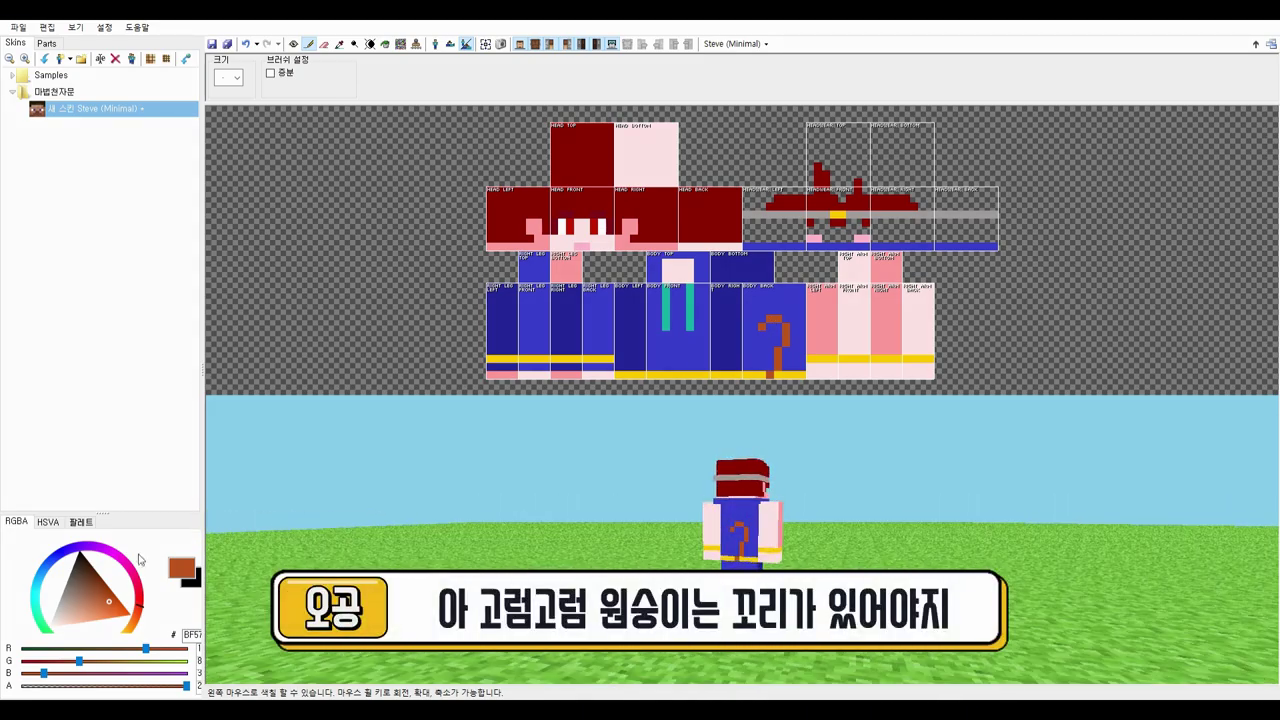
{"action": "middle_click_drag", "start_coordinate": [900, 563], "coordinate": [809, 584]}
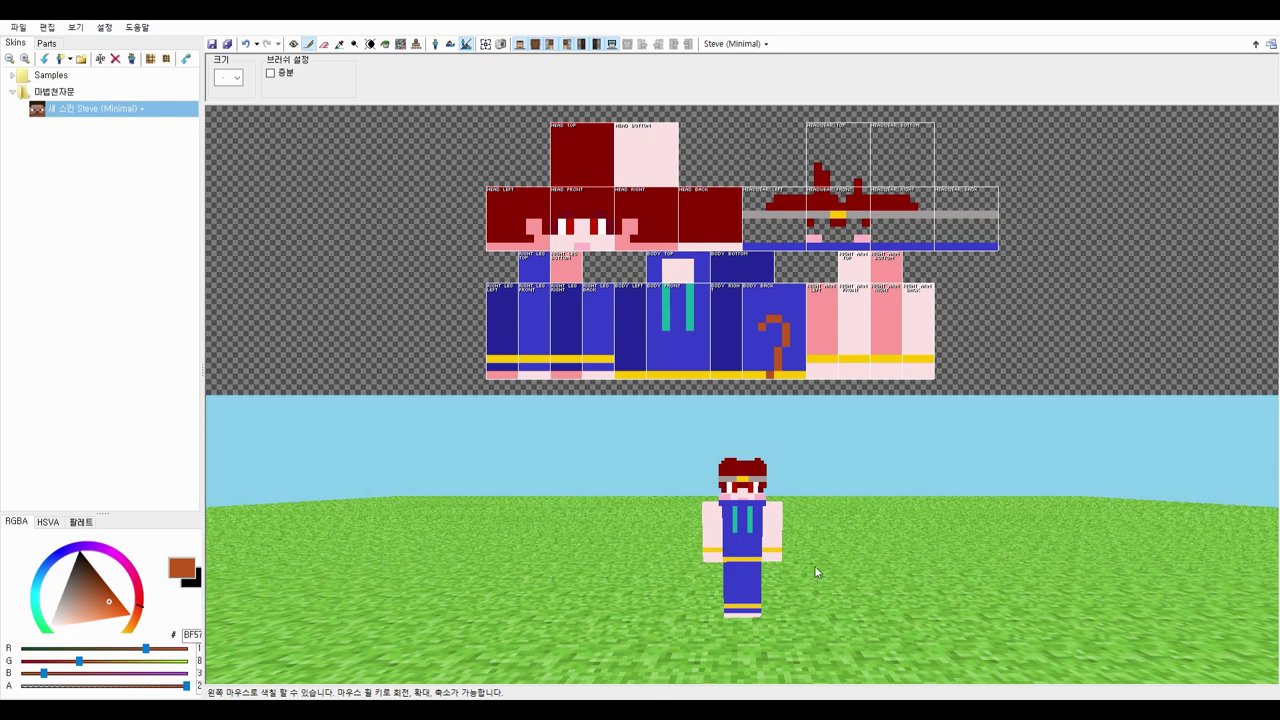
- Paint a near-black pixel on each side of the gold ornament on the headwear front
{"action": "left_click", "coordinate": [85, 560]}
{"action": "left_click", "coordinate": [850, 215]}
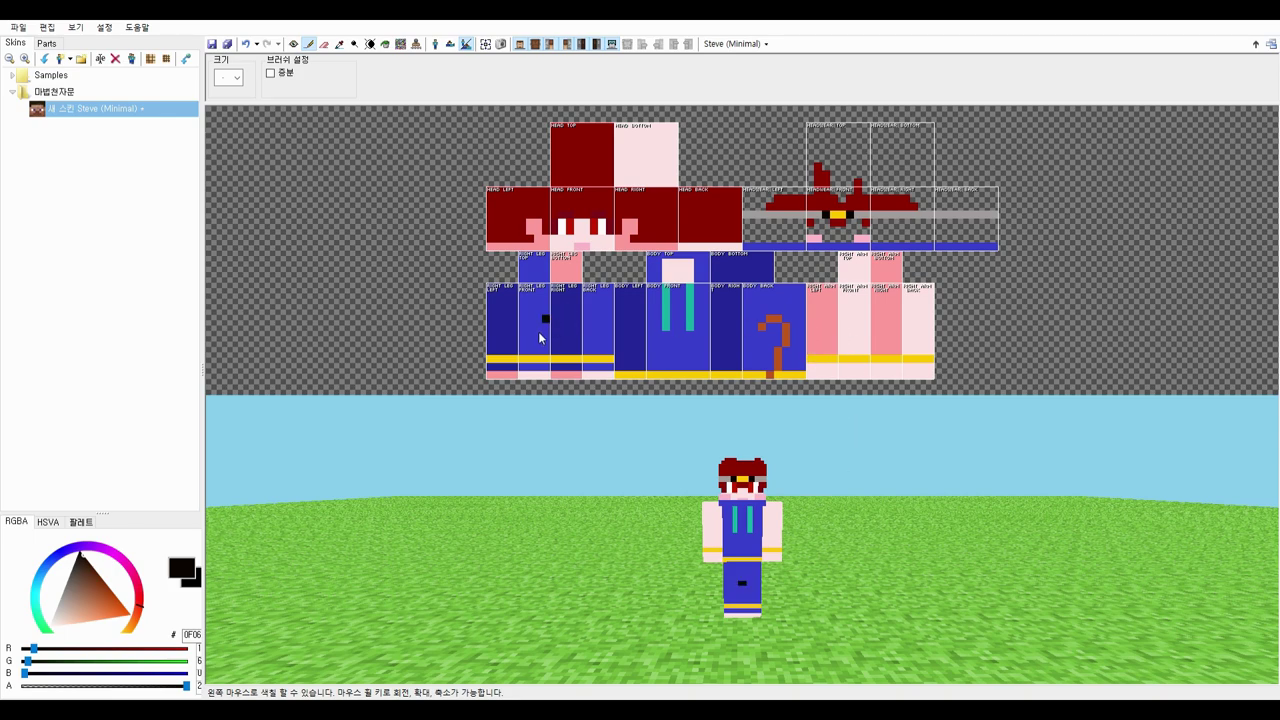
{"action": "middle_click_drag", "start_coordinate": [762, 467], "coordinate": [181, 507]}
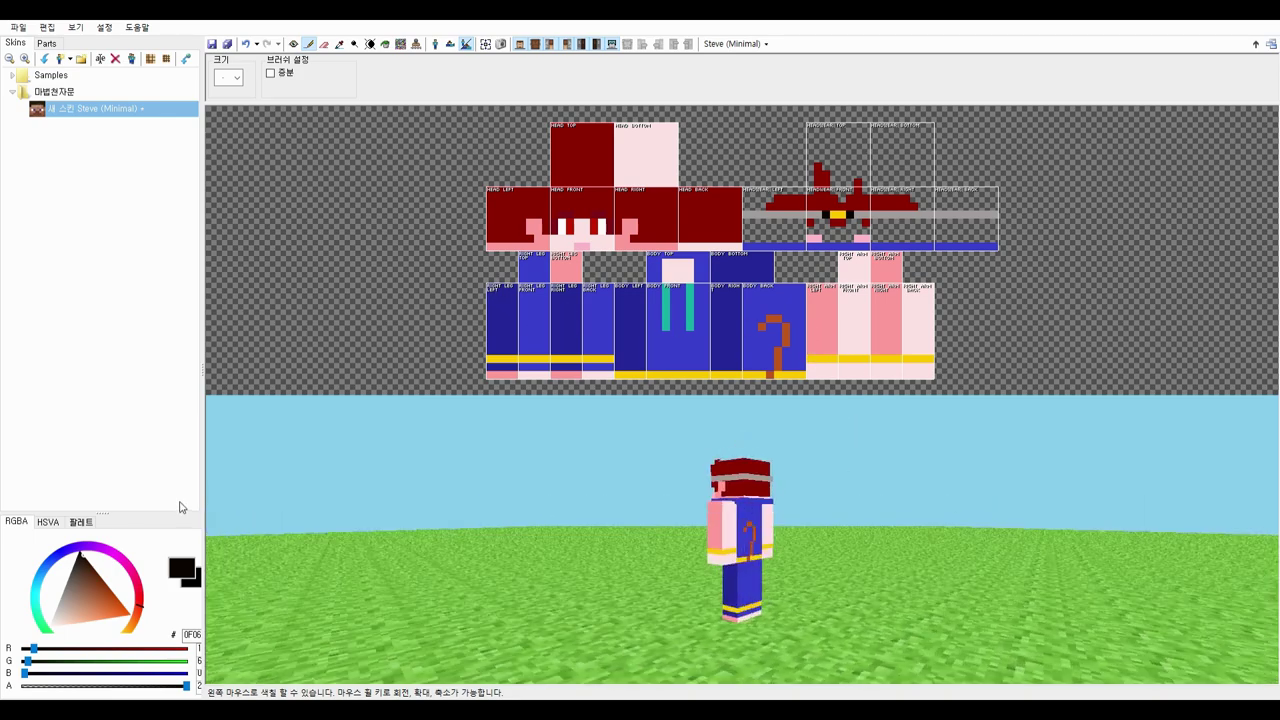
{"action": "middle_click_drag", "start_coordinate": [443, 477], "coordinate": [631, 471]}
- Darken the hair on the head right, head left and both headwear sides with dark red 590000
{"action": "key", "text": "d"}
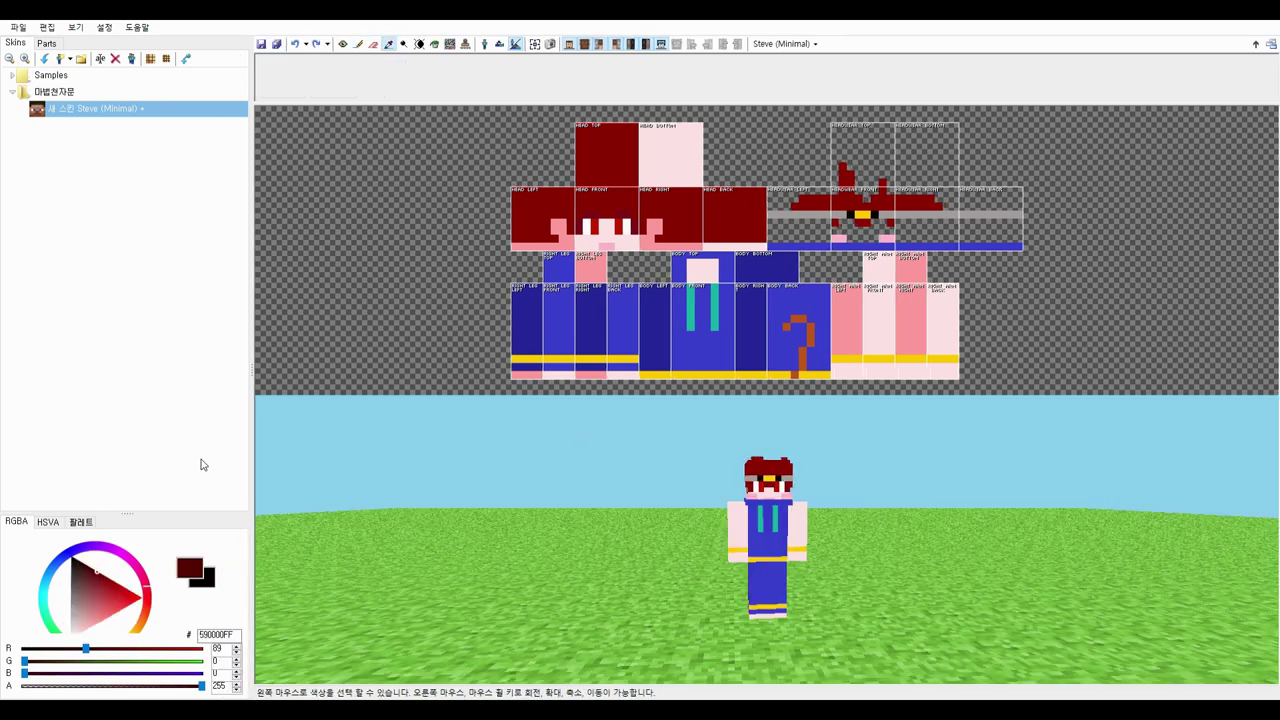
{"action": "left_click", "coordinate": [360, 45]}
{"action": "mouse_move", "coordinate": [643, 197]}
{"action": "left_mouse_down"}
{"action": "mouse_move", "coordinate": [645, 209]}
{"action": "mouse_move", "coordinate": [698, 209]}
{"action": "left_mouse_up"}
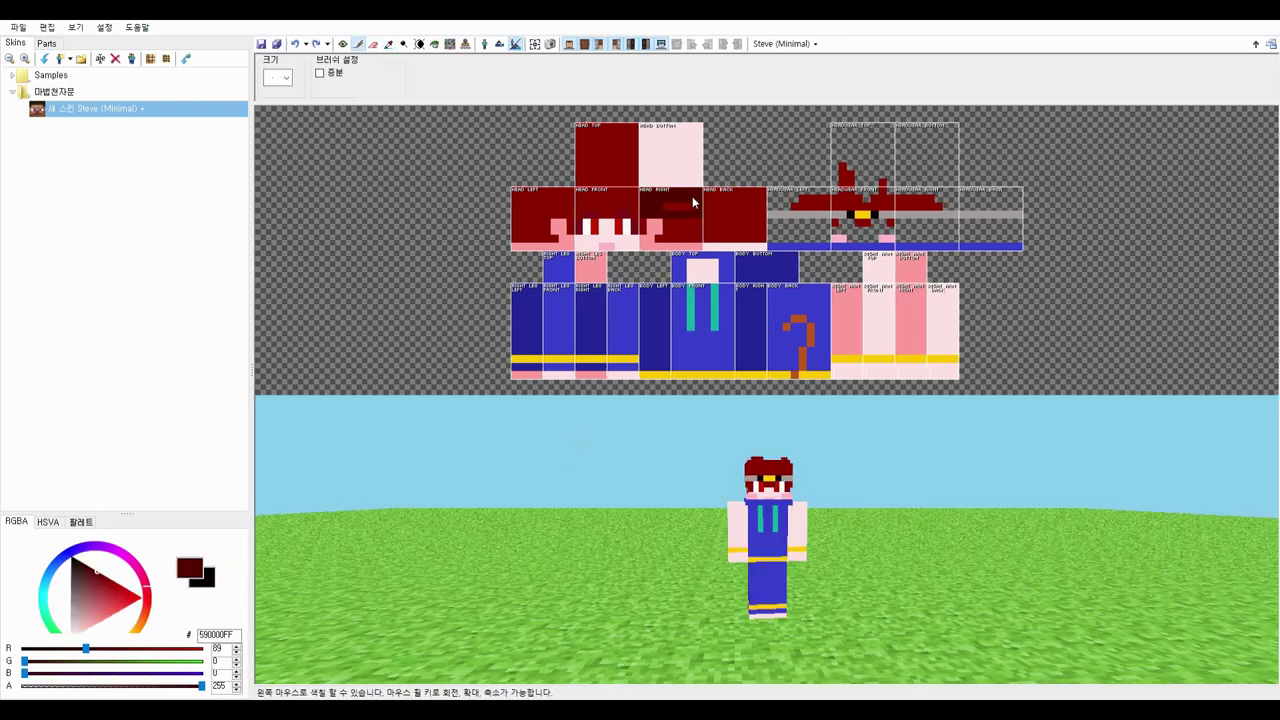
{"action": "middle_click_drag", "start_coordinate": [738, 472], "coordinate": [676, 473]}
{"action": "mouse_move", "coordinate": [667, 223]}
{"action": "left_mouse_down"}
{"action": "mouse_move", "coordinate": [666, 236]}
{"action": "mouse_move", "coordinate": [698, 236]}
{"action": "mouse_move", "coordinate": [676, 225]}
{"action": "left_mouse_up"}
{"action": "mouse_move", "coordinate": [574, 206]}
{"action": "left_mouse_down"}
{"action": "mouse_move", "coordinate": [572, 229]}
{"action": "mouse_move", "coordinate": [532, 237]}
{"action": "mouse_move", "coordinate": [545, 205]}
{"action": "left_mouse_up"}
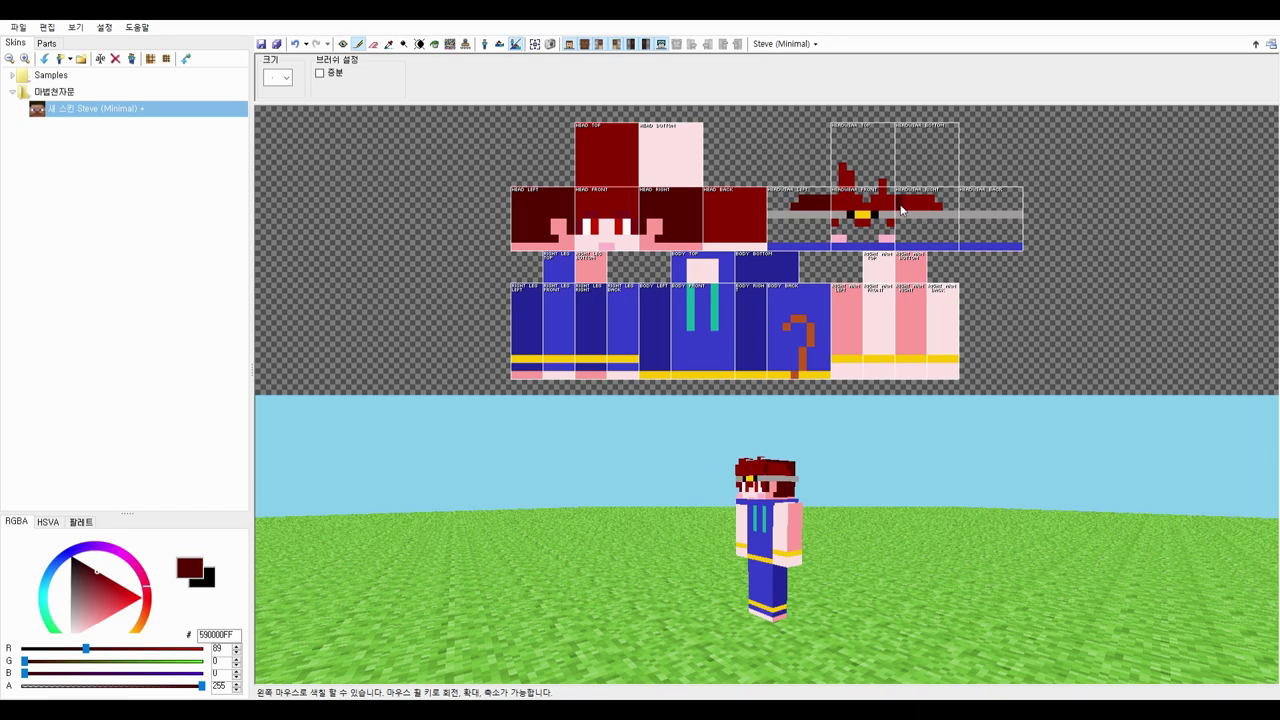
{"action": "left_click_drag", "start_coordinate": [901, 206], "coordinate": [907, 200]}
{"action": "mouse_move", "coordinate": [931, 516]}
{"action": "middle_mouse_down"}
{"action": "mouse_move", "coordinate": [1024, 556]}
{"action": "mouse_move", "coordinate": [702, 525]}
{"action": "middle_mouse_up"}
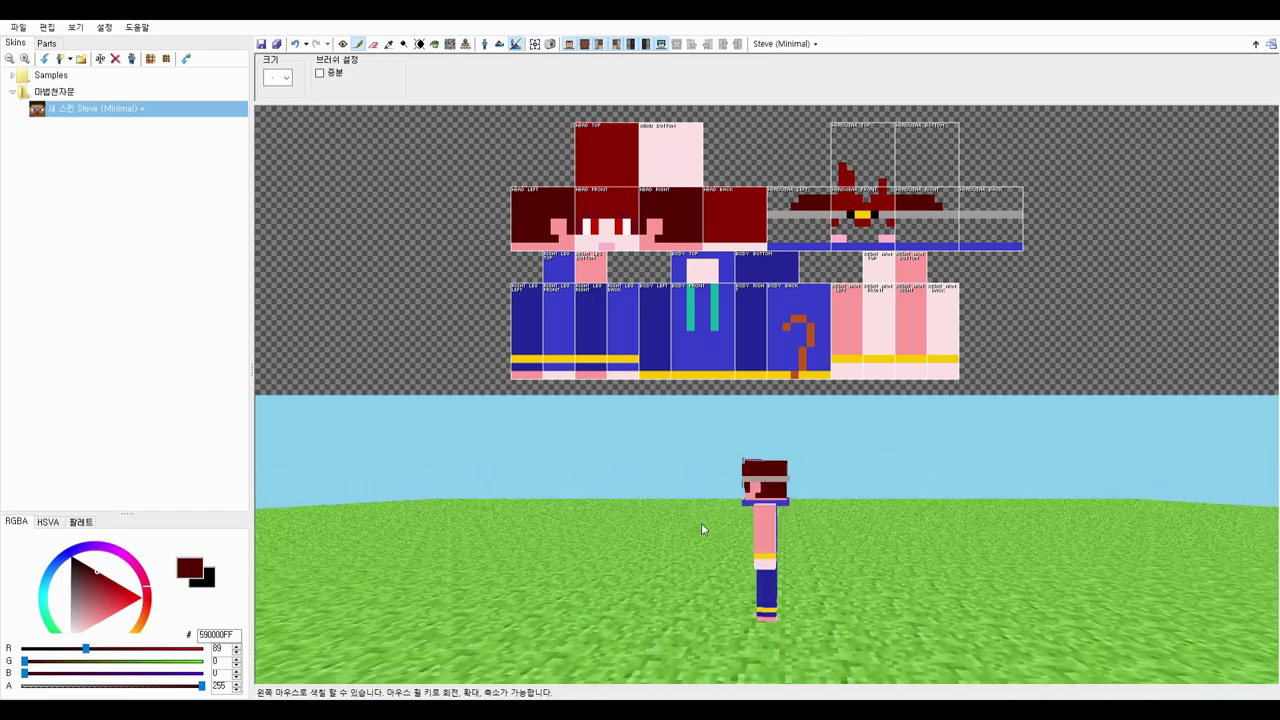
{"action": "middle_click_drag", "start_coordinate": [702, 530], "coordinate": [868, 545]}
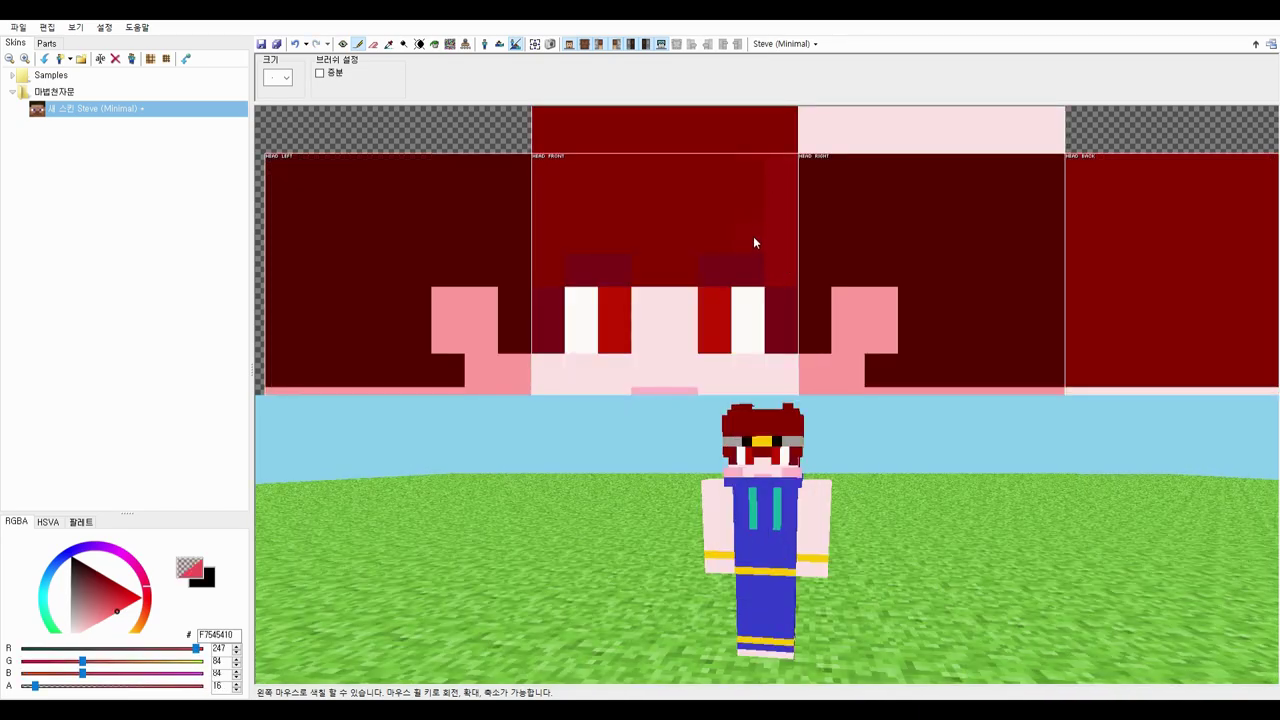
- Build up soft highlights in the hair on the head front and head back with translucent red F7545410
{"action": "mouse_move", "coordinate": [754, 237]}
{"action": "left_mouse_down"}
{"action": "mouse_move", "coordinate": [715, 196]}
{"action": "mouse_move", "coordinate": [718, 236]}
{"action": "left_mouse_up"}
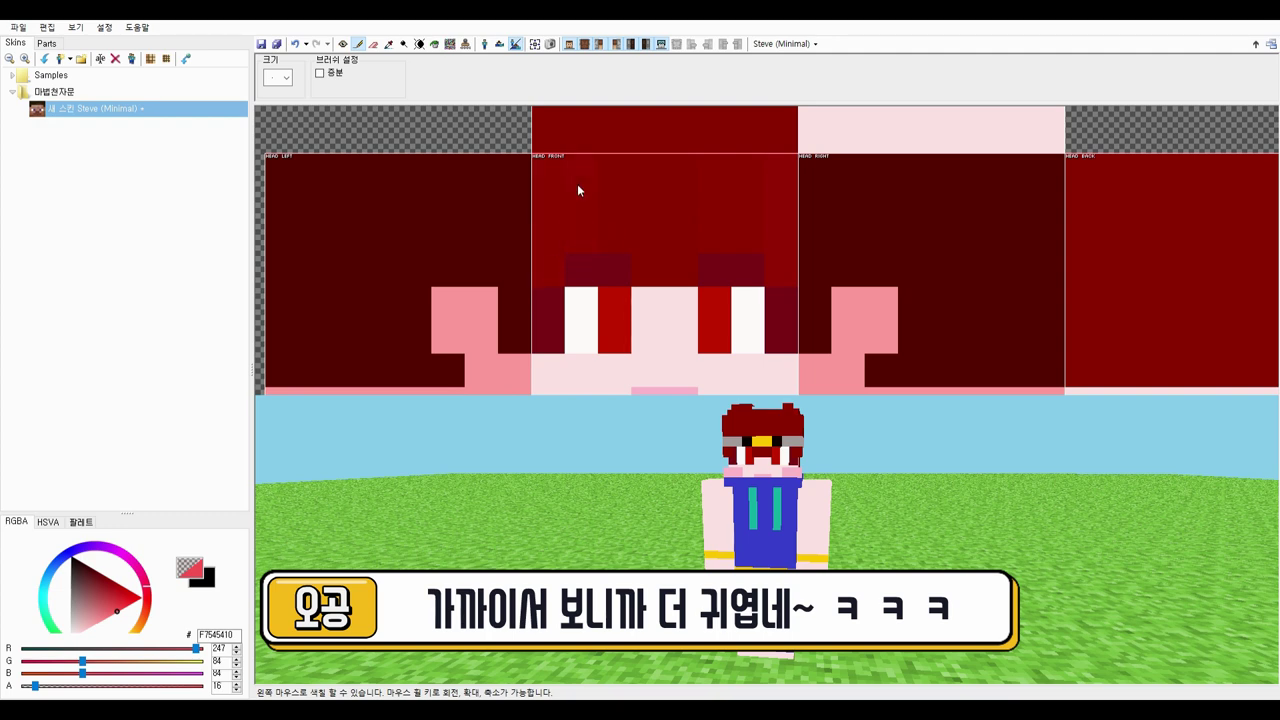
{"action": "mouse_move", "coordinate": [577, 185]}
{"action": "left_mouse_down"}
{"action": "mouse_move", "coordinate": [552, 272]}
{"action": "mouse_move", "coordinate": [562, 187]}
{"action": "left_mouse_up"}
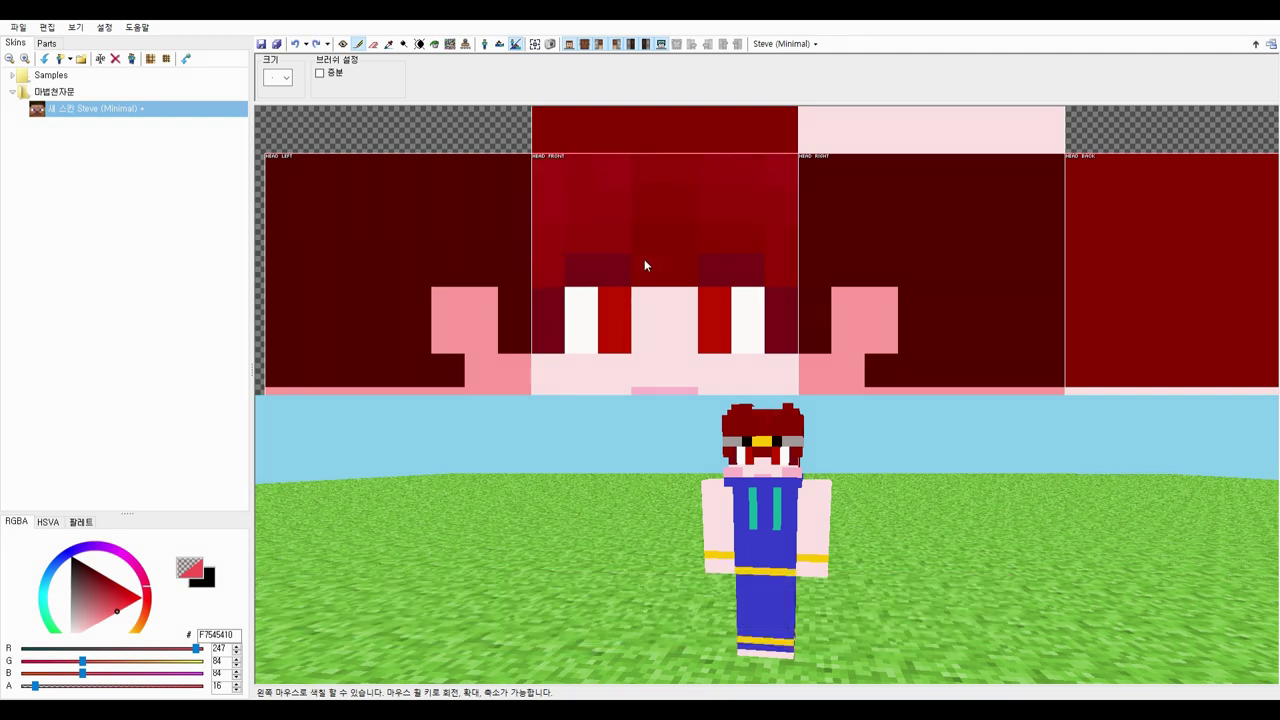
{"action": "left_click_drag", "start_coordinate": [673, 272], "coordinate": [662, 225]}
{"action": "middle_click_drag", "start_coordinate": [994, 352], "coordinate": [786, 337]}
{"action": "middle_click_drag", "start_coordinate": [891, 160], "coordinate": [716, 158]}
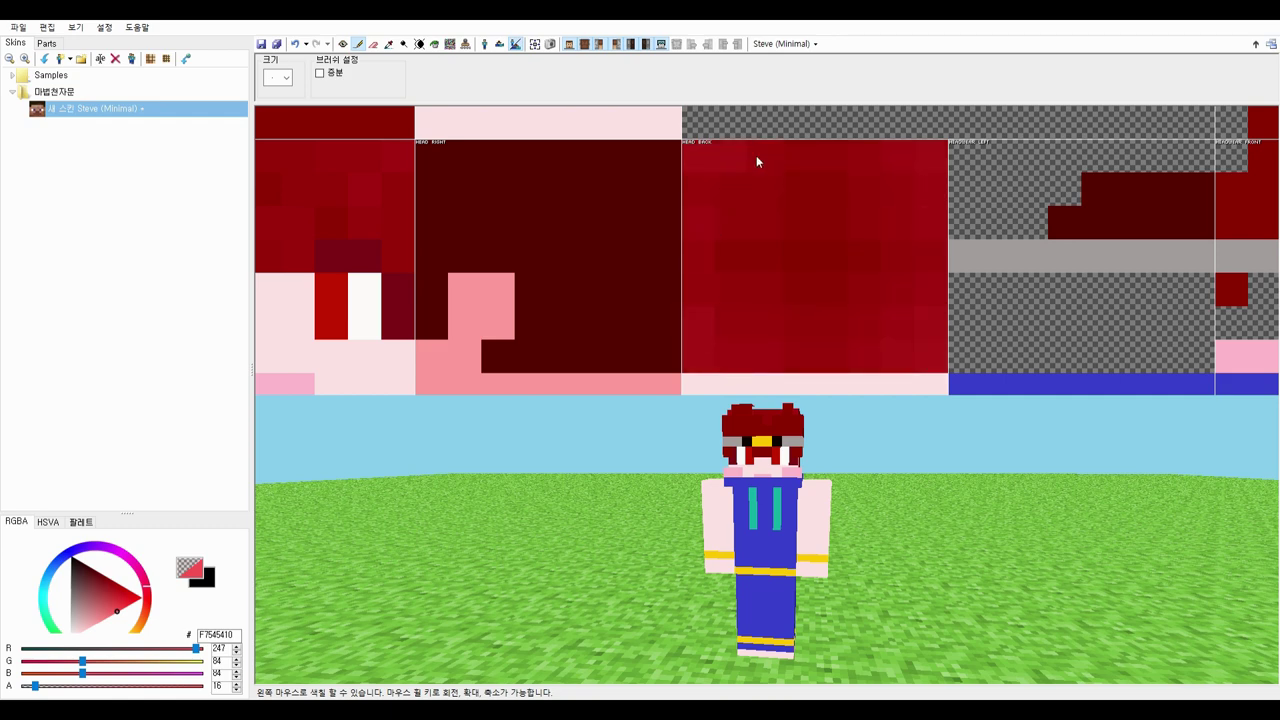
{"action": "scroll", "coordinate": [765, 292], "scroll_direction": "down", "scroll_amount": 10}
{"action": "middle_click_drag", "start_coordinate": [868, 335], "coordinate": [706, 232]}
{"action": "scroll", "coordinate": [707, 230], "scroll_direction": "up", "scroll_amount": 3}
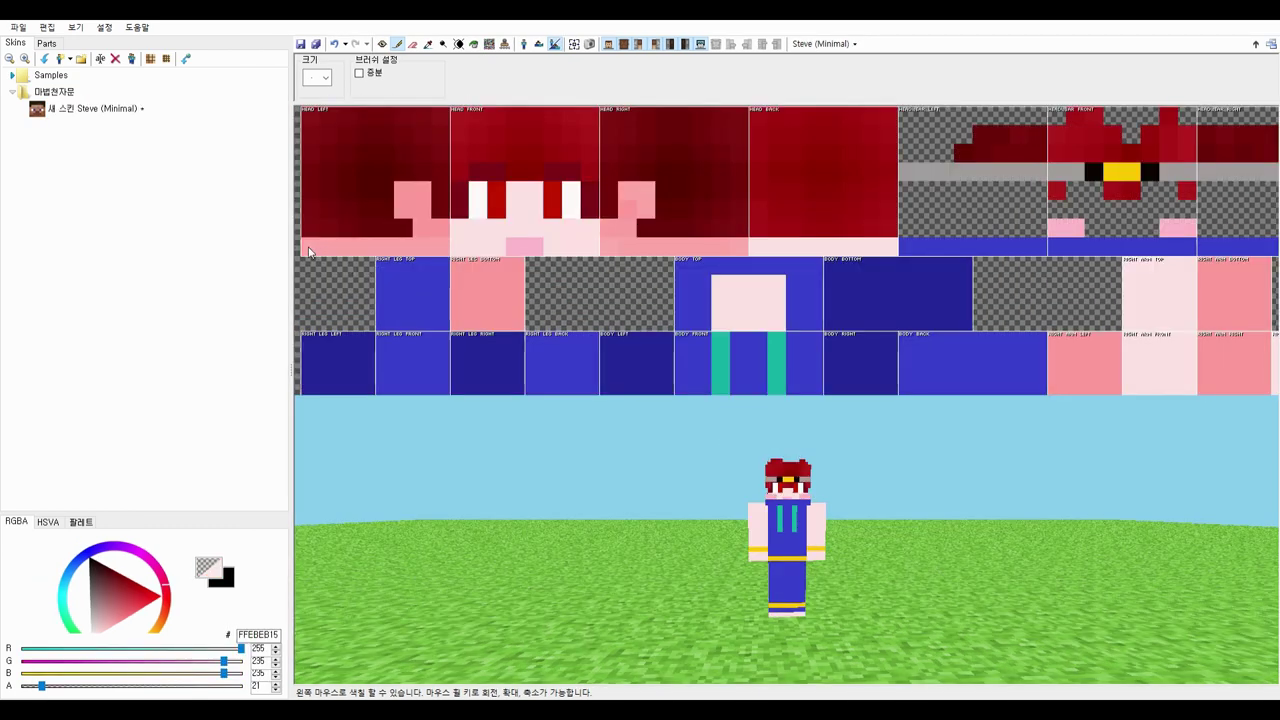
- Lighten the ear and bottom skin row on the head left with translucent near-white FFFAFA15
{"action": "left_click_drag", "start_coordinate": [84, 663], "coordinate": [84, 676]}
{"action": "mouse_move", "coordinate": [441, 221]}
{"action": "left_mouse_down"}
{"action": "mouse_move", "coordinate": [316, 248]}
{"action": "mouse_move", "coordinate": [405, 198]}
{"action": "left_mouse_up"}
{"action": "left_click_drag", "start_coordinate": [445, 245], "coordinate": [385, 244]}
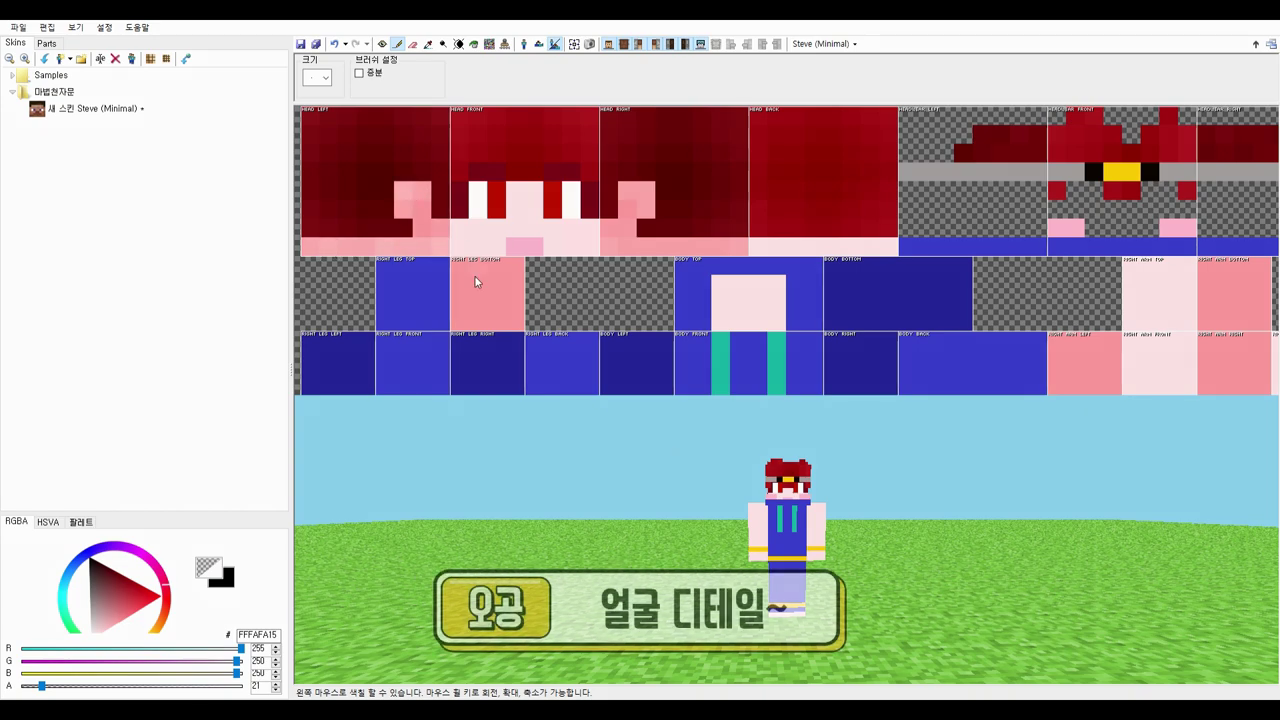
{"action": "mouse_move", "coordinate": [695, 490]}
{"action": "middle_mouse_down"}
{"action": "mouse_move", "coordinate": [752, 515]}
{"action": "mouse_move", "coordinate": [698, 508]}
{"action": "middle_mouse_up"}
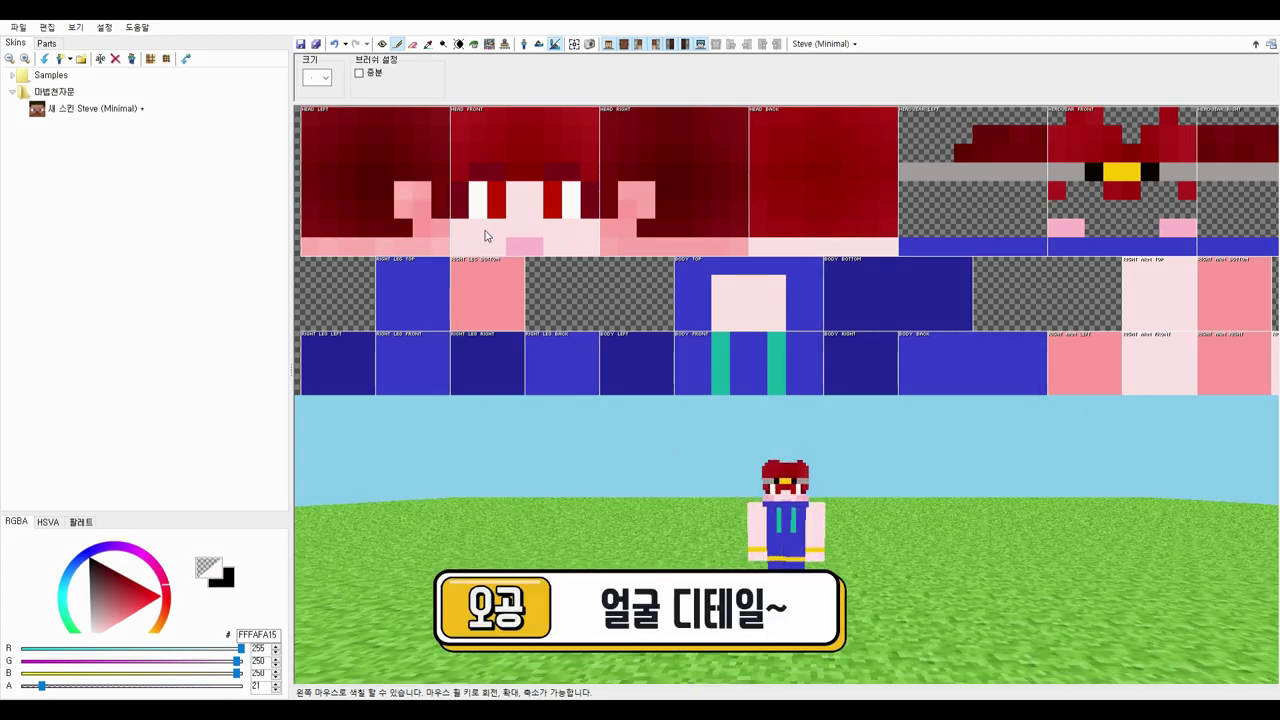
- Try shading one half of the face with the pinker skin tone FFBFC1
{"action": "left_click", "coordinate": [428, 48]}
{"action": "left_click", "coordinate": [527, 211]}
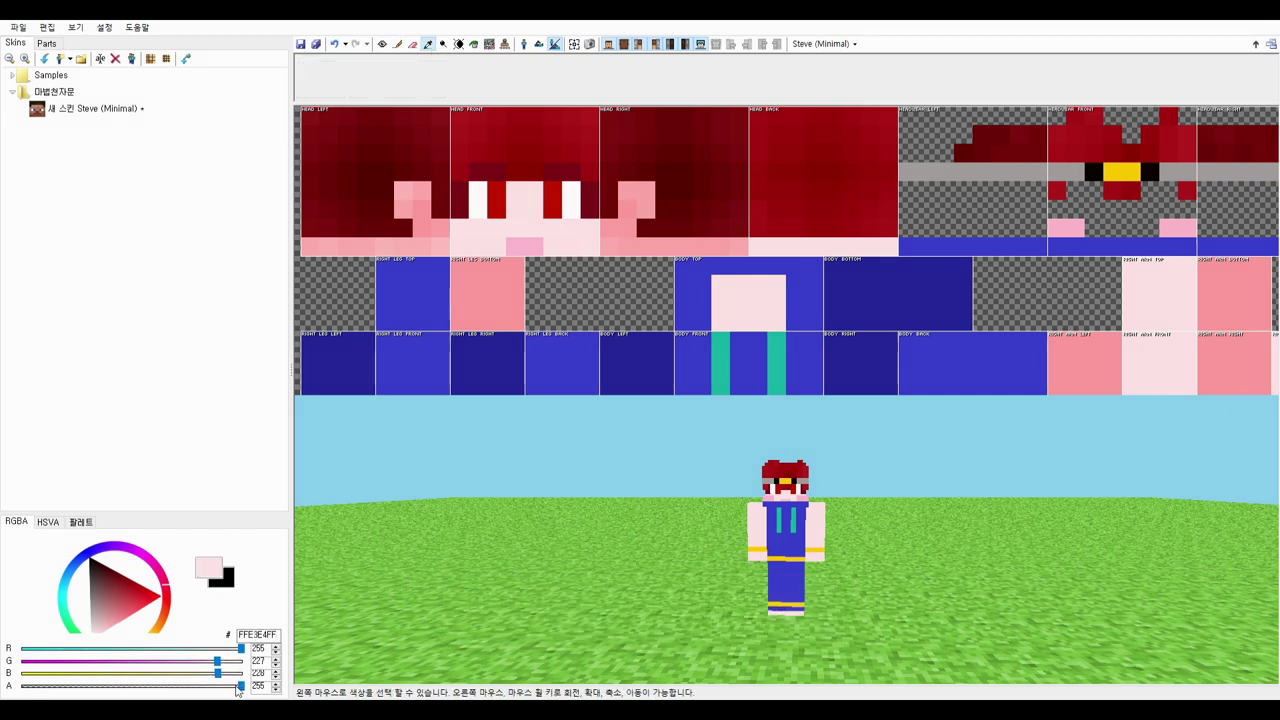
{"action": "left_click_drag", "start_coordinate": [237, 686], "coordinate": [171, 687]}
{"action": "left_click", "coordinate": [396, 46]}
{"action": "left_click", "coordinate": [428, 47]}
{"action": "left_click", "coordinate": [518, 222]}
{"action": "left_click", "coordinate": [110, 628]}
{"action": "left_click_drag", "start_coordinate": [111, 628], "coordinate": [112, 635]}
{"action": "left_click", "coordinate": [397, 45]}
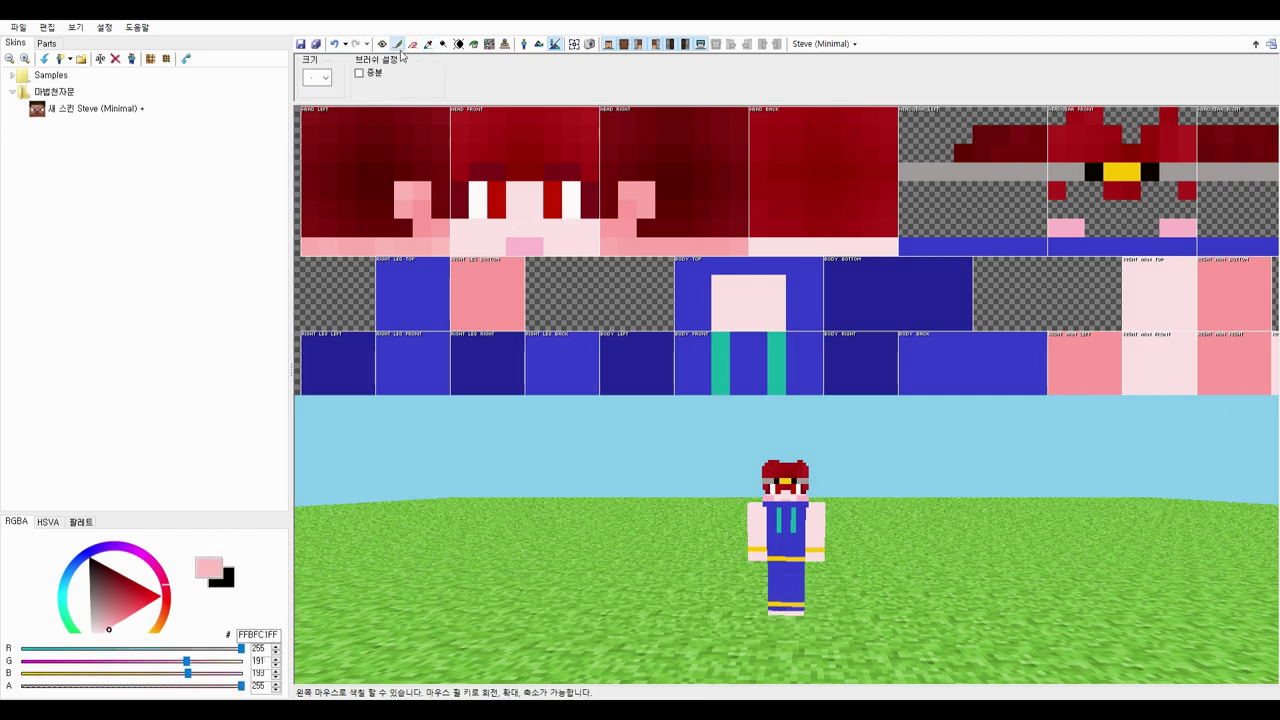
{"action": "left_click_drag", "start_coordinate": [534, 191], "coordinate": [542, 227]}
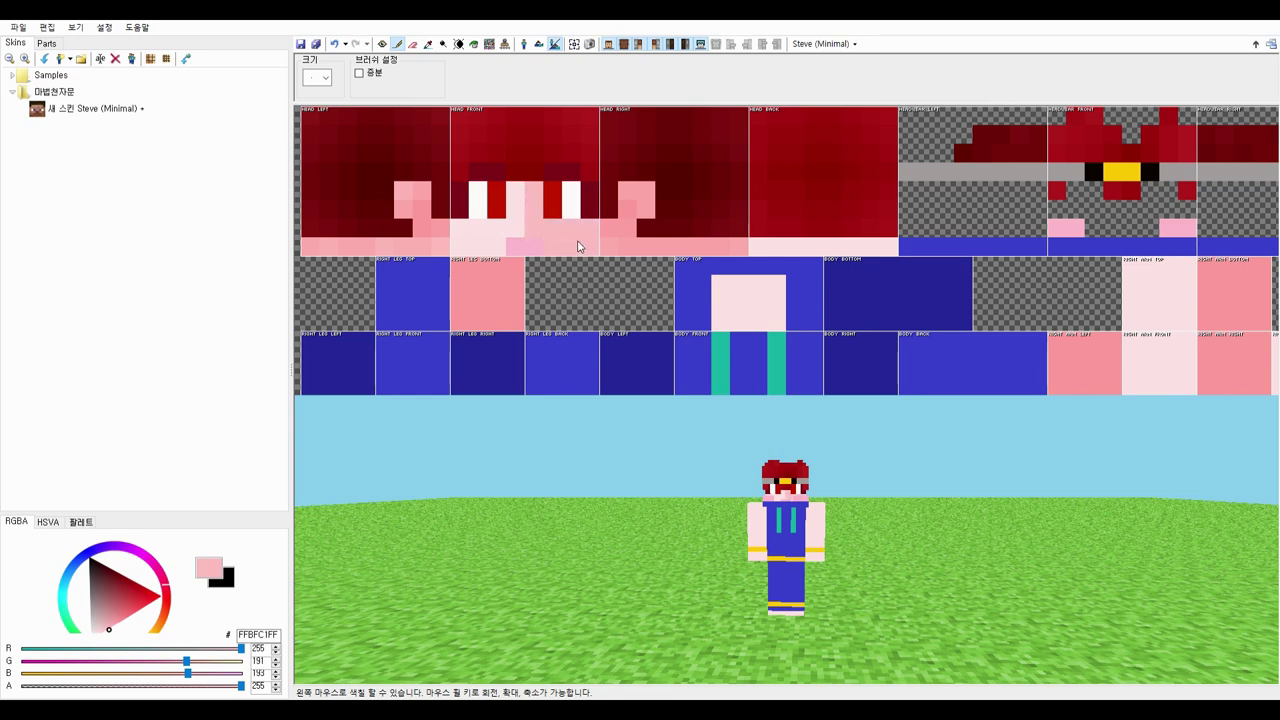
- Sample the original skin tone from the face and repaint the pink half with it
{"action": "left_click", "coordinate": [428, 47]}
{"action": "left_click", "coordinate": [514, 205]}
{"action": "left_click", "coordinate": [397, 46]}
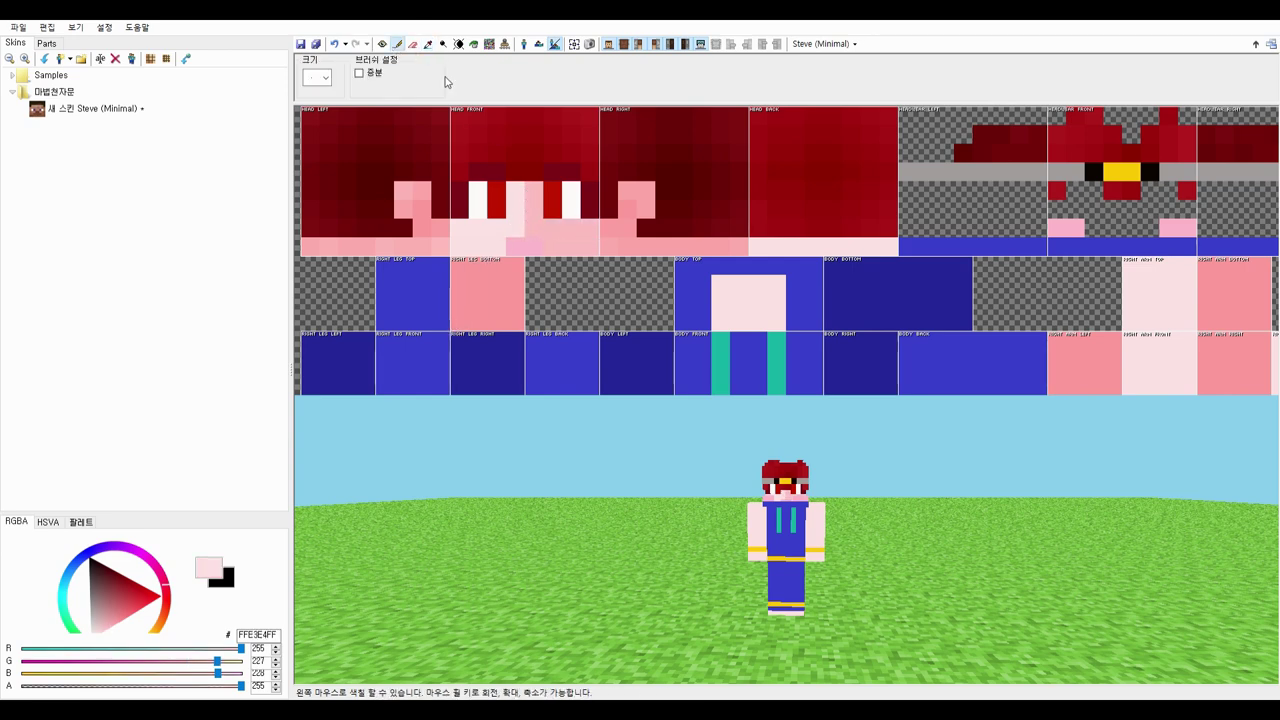
{"action": "mouse_move", "coordinate": [534, 190]}
{"action": "left_mouse_down"}
{"action": "mouse_move", "coordinate": [588, 234]}
{"action": "mouse_move", "coordinate": [552, 247]}
{"action": "left_mouse_up"}
- Adjust the paint colour to a slightly darker skin tone with RGB values 250, 222 and 225
{"action": "left_click", "coordinate": [270, 649]}
{"action": "key", "text": "BackSpace"}
{"action": "type", "text": "0"}
{"action": "left_click", "coordinate": [270, 662]}
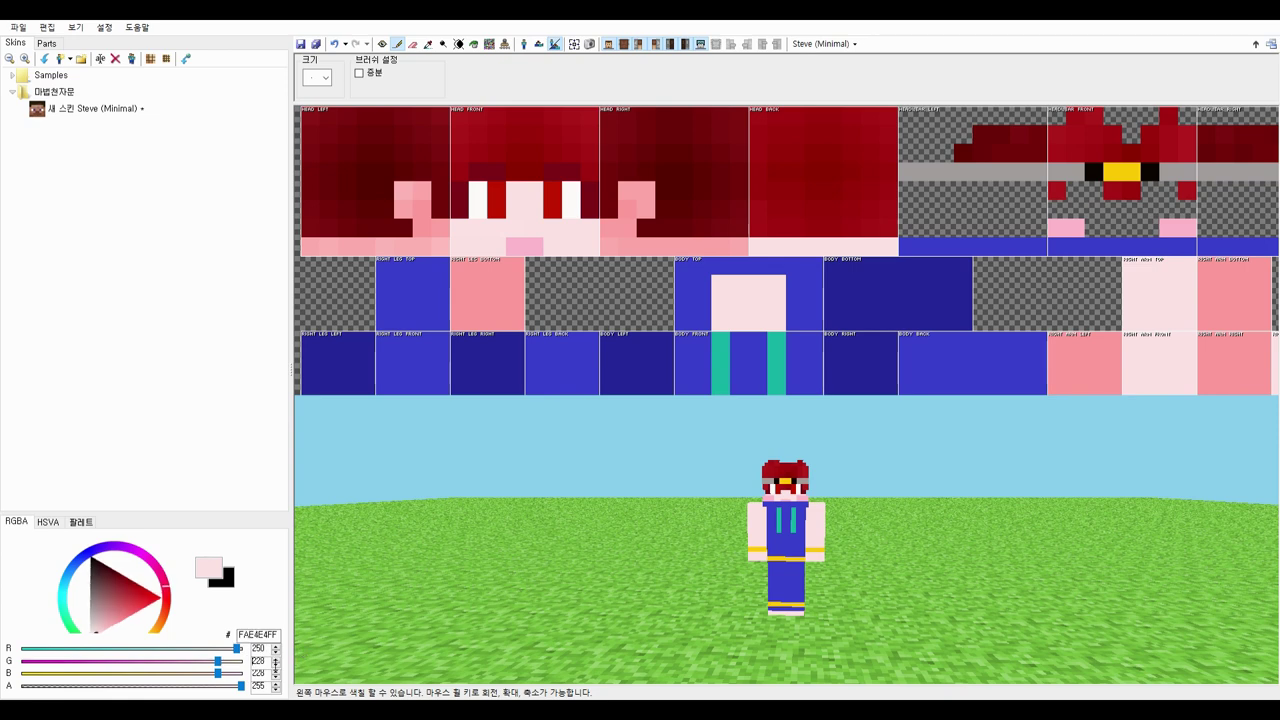
{"action": "key", "text": "BackSpace"}
{"action": "type", "text": "2"}
{"action": "left_click", "coordinate": [273, 676]}
{"action": "scroll", "coordinate": [263, 673], "scroll_direction": "down", "scroll_amount": 3}
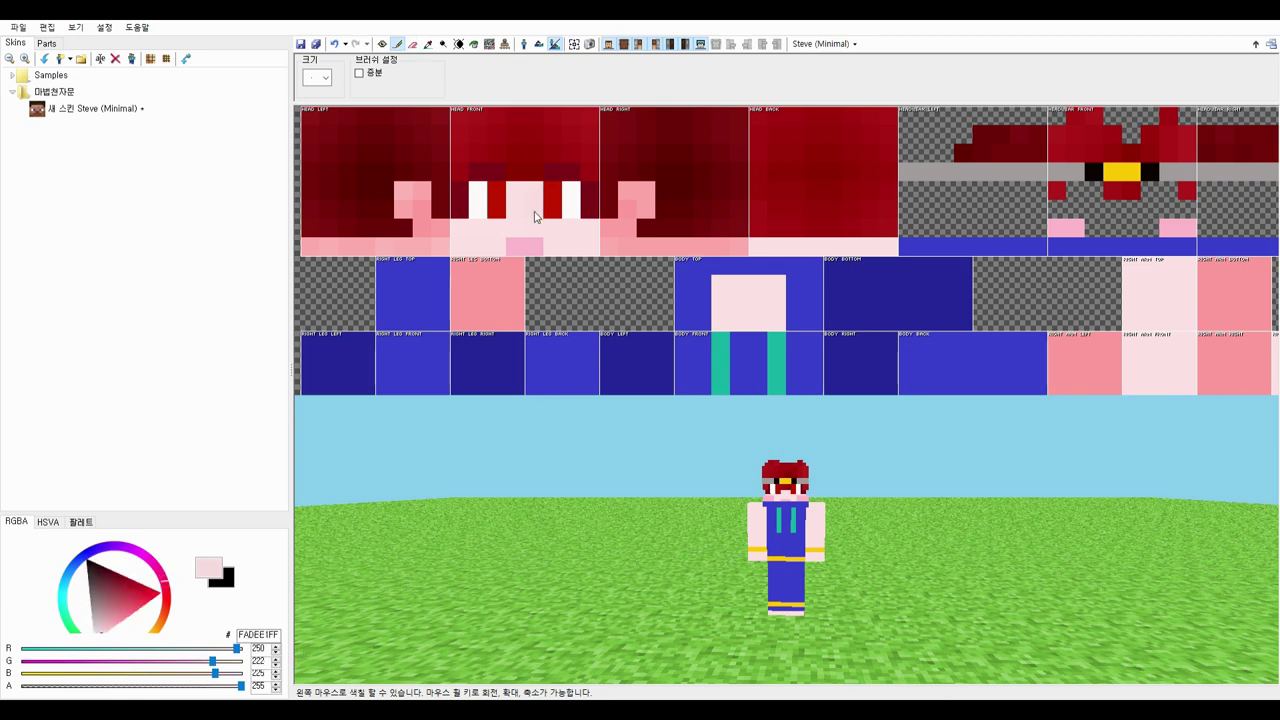
- Set the paint colour to RGB 245, 218, 220 and dab subtle shading on the lower face beside the mouth
{"action": "left_click", "coordinate": [270, 649]}
{"action": "key", "text": "BackSpace"}
{"action": "key", "text": "BackSpace"}
{"action": "type", "text": "45"}
{"action": "left_click", "coordinate": [273, 665]}
{"action": "key", "text": "BackSpace"}
{"action": "scroll", "coordinate": [259, 661], "scroll_direction": "down", "scroll_amount": 4}
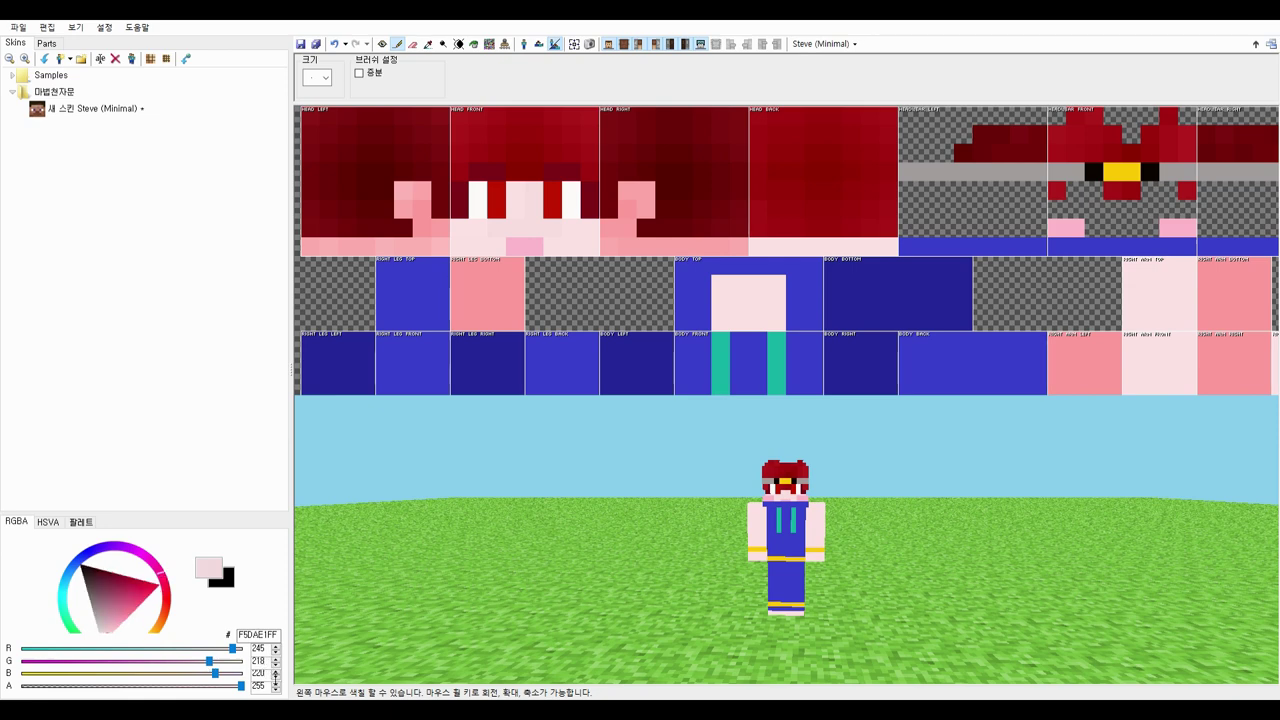
{"action": "left_click", "coordinate": [571, 230]}
{"action": "left_click", "coordinate": [480, 232]}
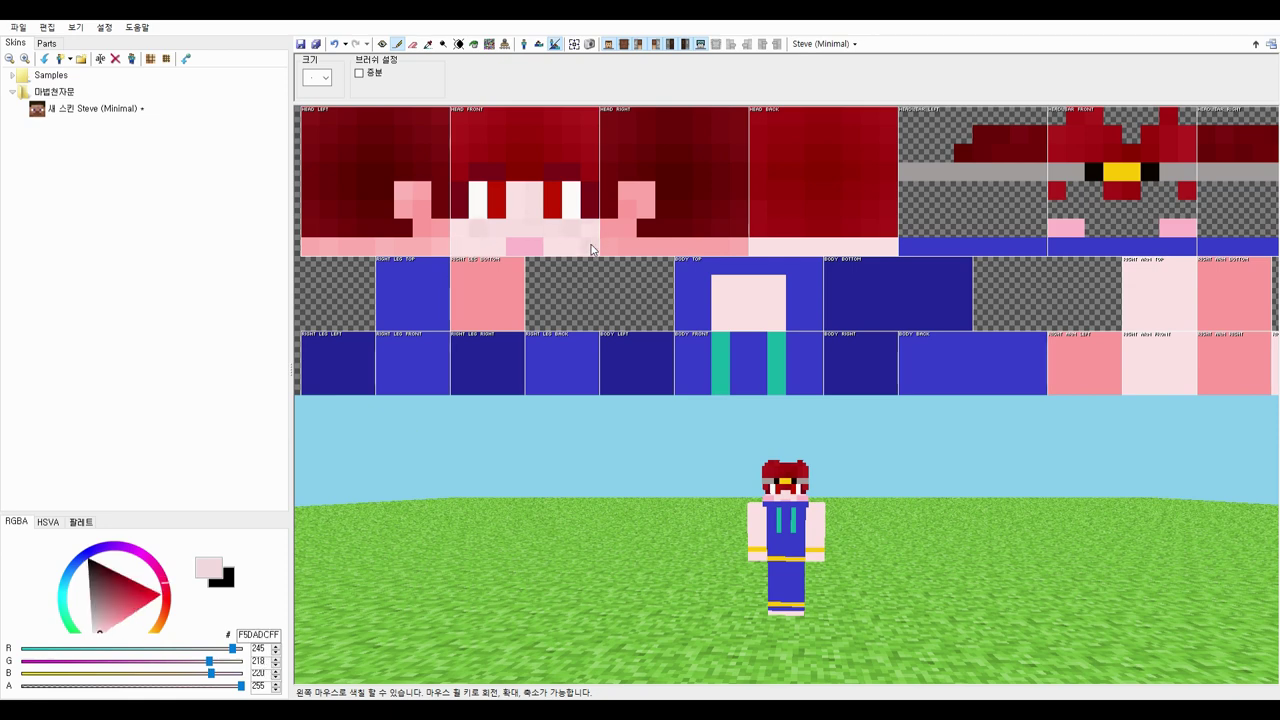
{"action": "left_click_drag", "start_coordinate": [591, 248], "coordinate": [551, 249]}
{"action": "left_click_drag", "start_coordinate": [498, 250], "coordinate": [465, 250]}
- Sample the shaded skin tone beside the mouth and lower its red value to 244
{"action": "left_click", "coordinate": [428, 44]}
{"action": "left_click", "coordinate": [553, 229]}
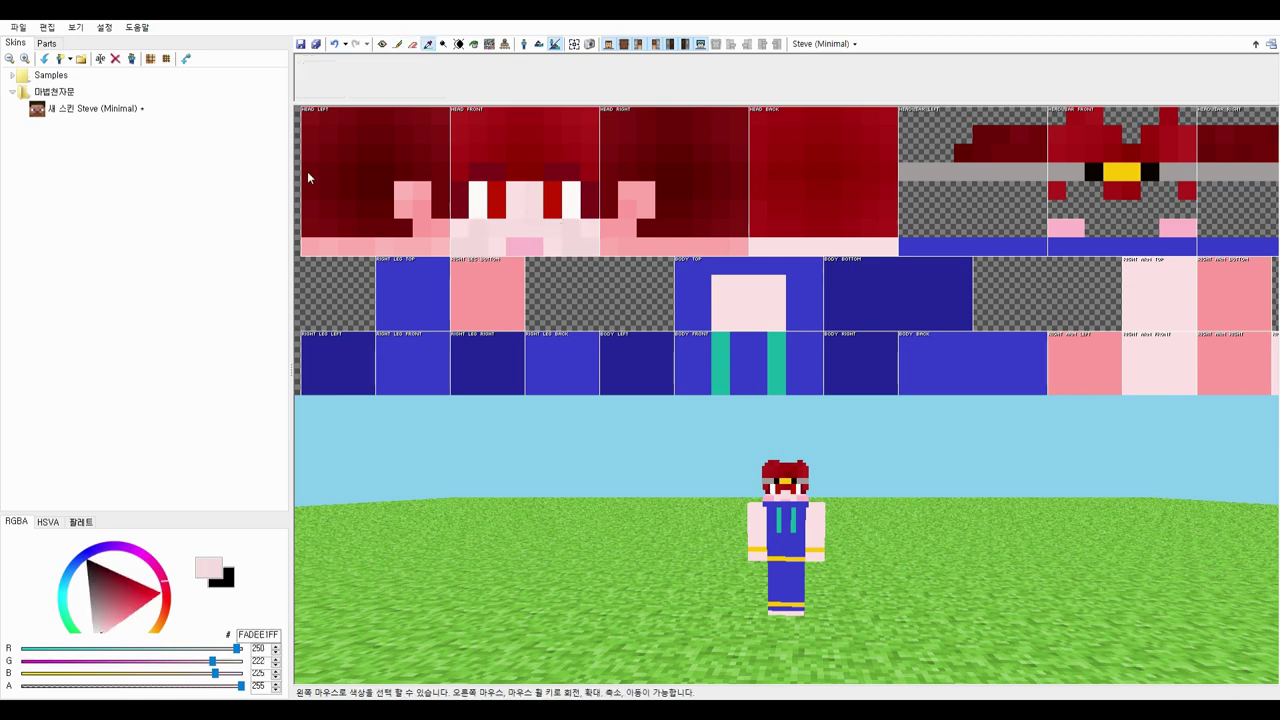
{"action": "left_click", "coordinate": [275, 652]}
{"action": "left_click", "coordinate": [397, 44]}
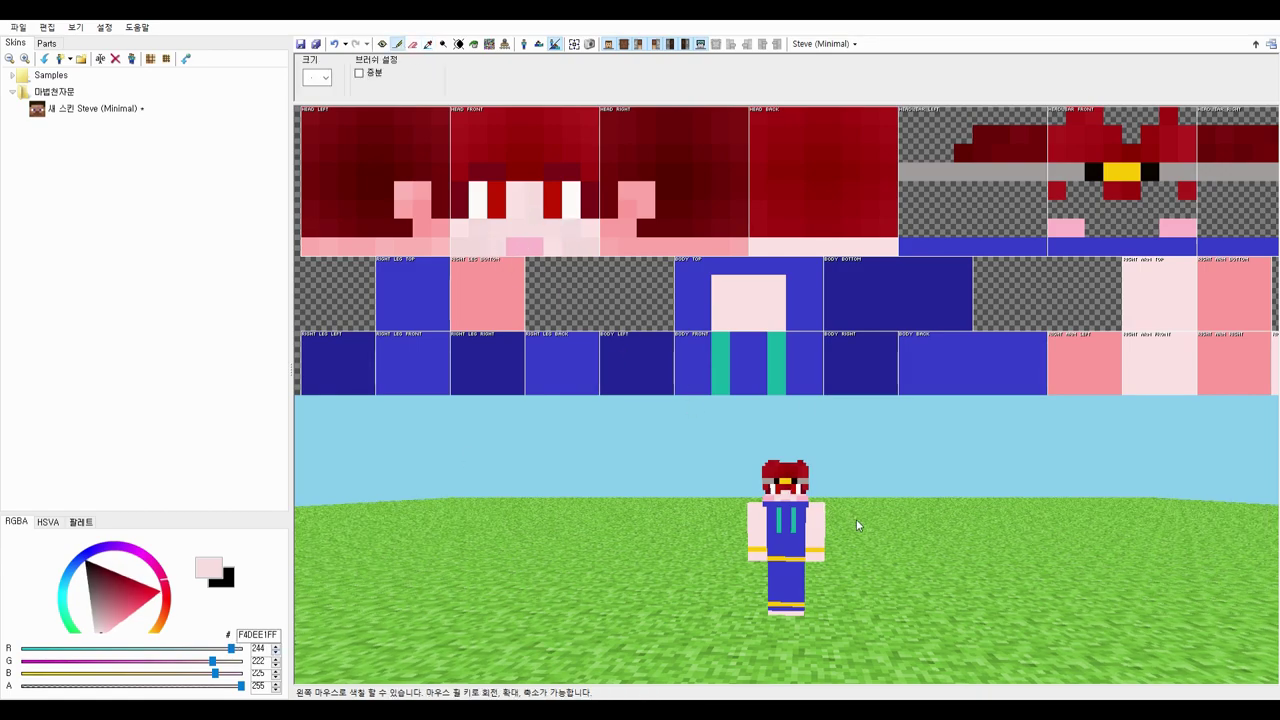
{"action": "middle_click_drag", "start_coordinate": [857, 525], "coordinate": [915, 521]}
{"action": "scroll", "coordinate": [871, 525], "scroll_direction": "down", "scroll_amount": 3}
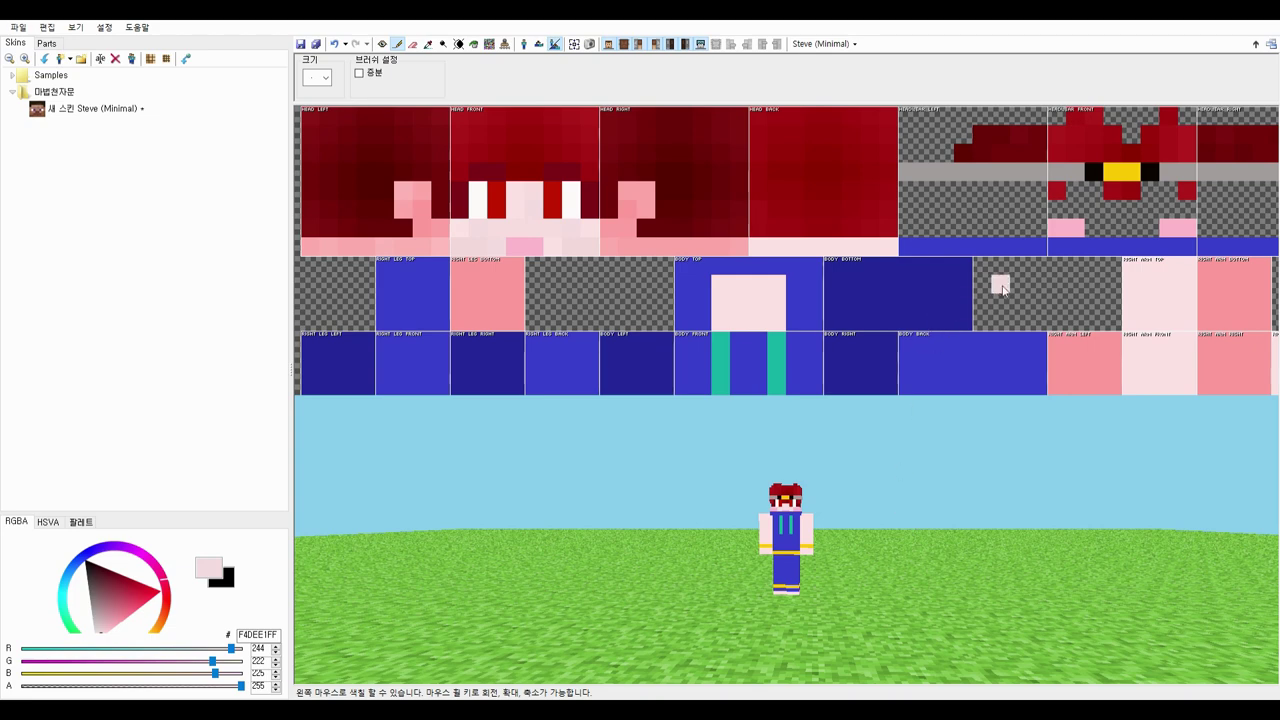
- Derive translucent near-white FFFAFA with alpha 25 from the neckline skin tone and blend highlights over the right arm left
{"action": "right_click_drag", "start_coordinate": [1003, 290], "coordinate": [617, 170]}
{"action": "left_click", "coordinate": [428, 44]}
{"action": "left_click", "coordinate": [388, 180]}
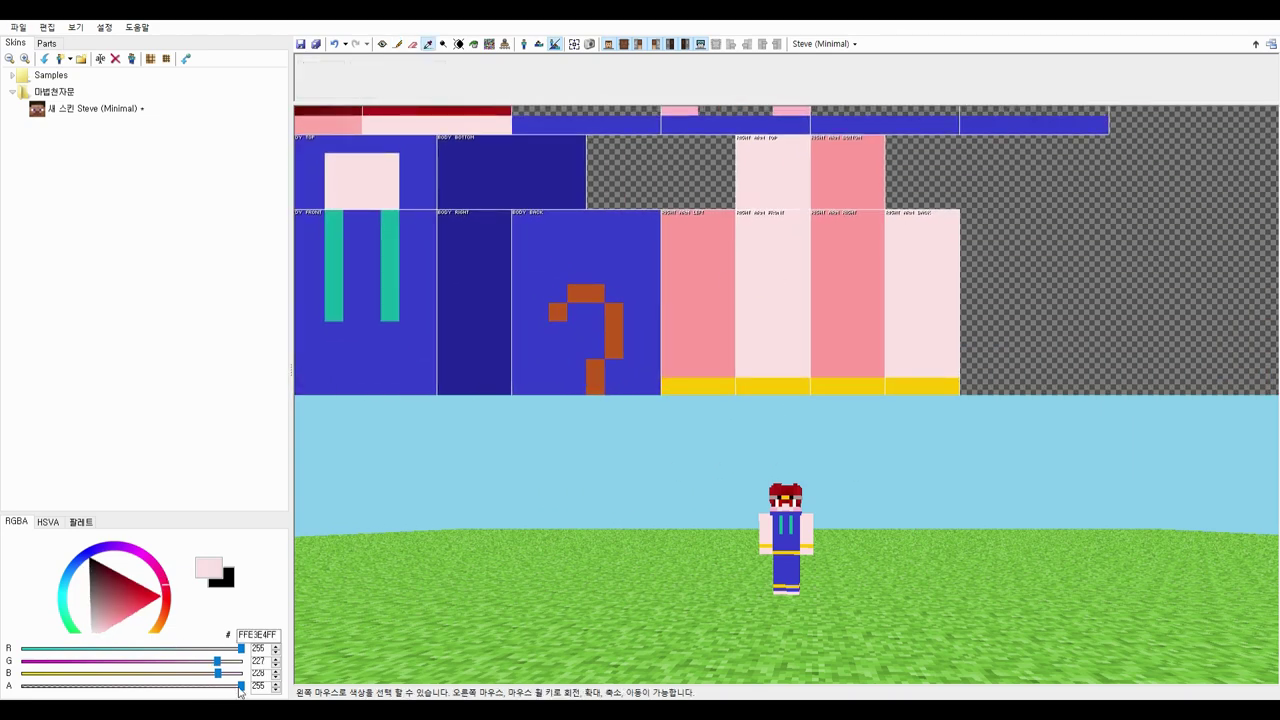
{"action": "left_click_drag", "start_coordinate": [240, 688], "coordinate": [45, 688]}
{"action": "left_click", "coordinate": [399, 44]}
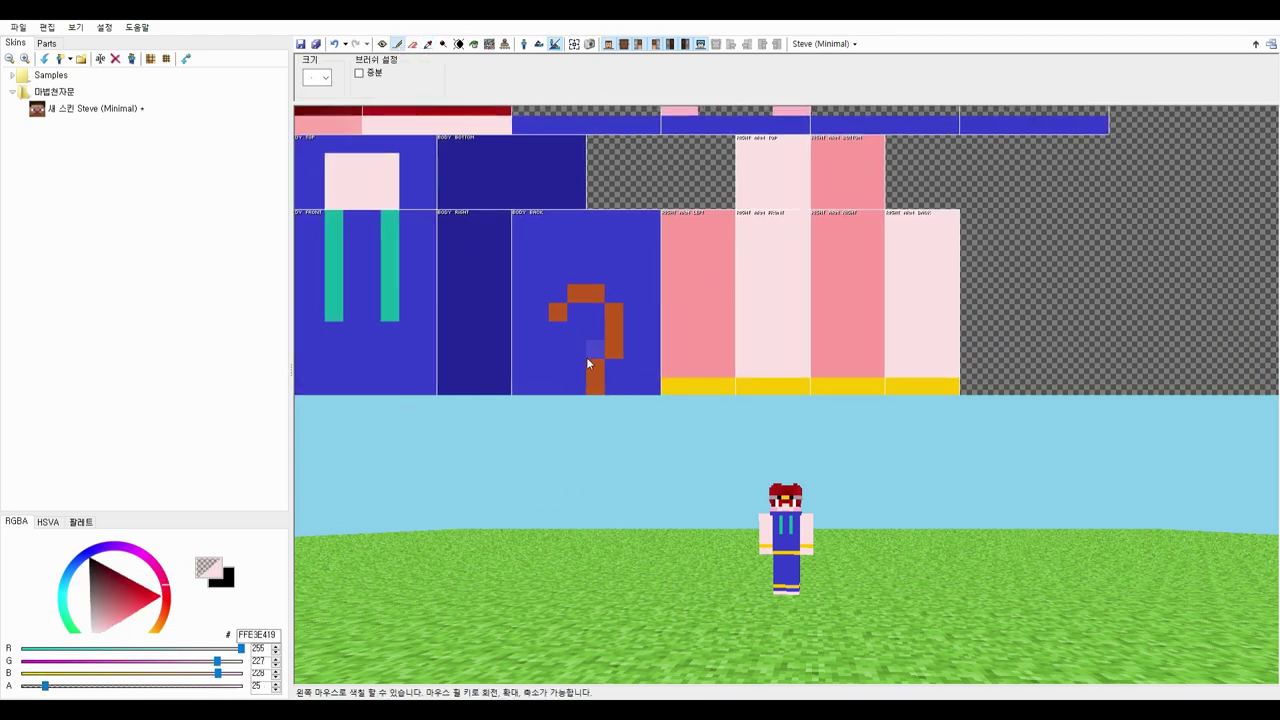
{"action": "left_click", "coordinate": [97, 631]}
{"action": "mouse_move", "coordinate": [668, 226]}
{"action": "left_mouse_down"}
{"action": "mouse_move", "coordinate": [669, 367]}
{"action": "mouse_move", "coordinate": [734, 290]}
{"action": "left_mouse_up"}
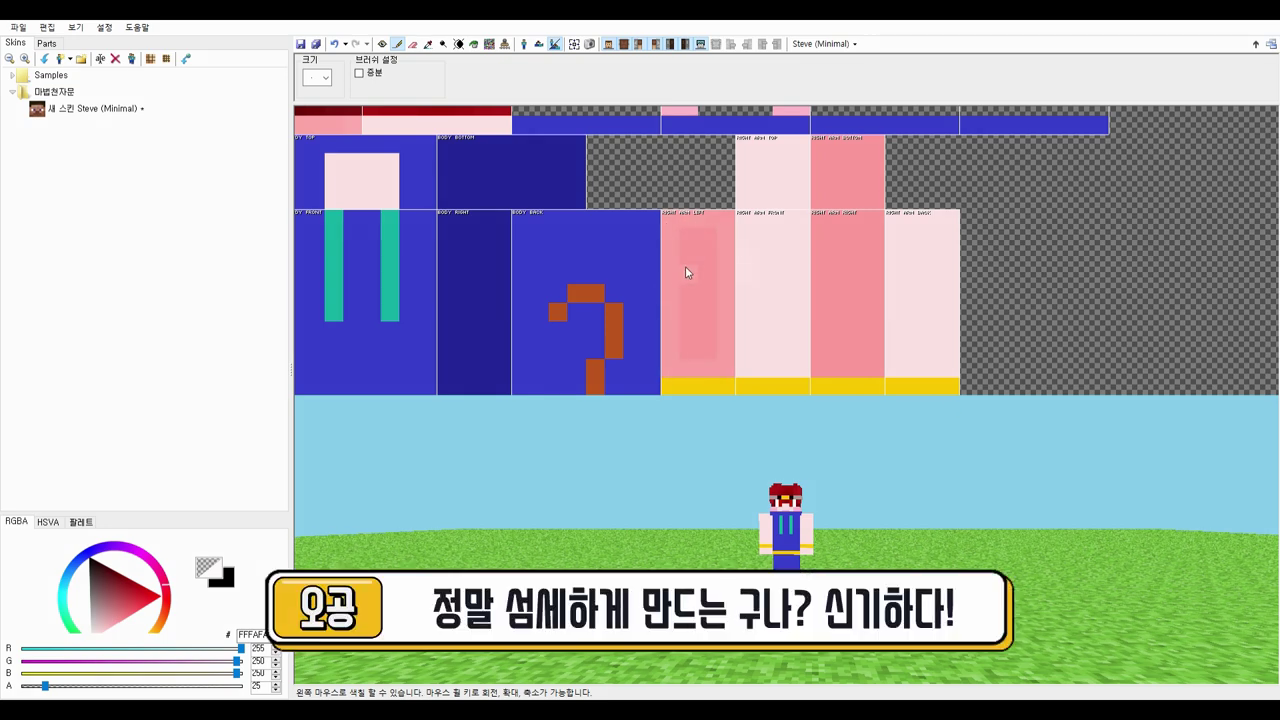
{"action": "mouse_move", "coordinate": [682, 236]}
{"action": "left_mouse_down"}
{"action": "mouse_move", "coordinate": [722, 221]}
{"action": "mouse_move", "coordinate": [669, 257]}
{"action": "left_mouse_up"}
{"action": "mouse_move", "coordinate": [719, 330]}
{"action": "left_mouse_down"}
{"action": "mouse_move", "coordinate": [716, 365]}
{"action": "mouse_move", "coordinate": [685, 328]}
{"action": "left_mouse_up"}
{"action": "mouse_move", "coordinate": [704, 238]}
{"action": "left_mouse_down"}
{"action": "mouse_move", "coordinate": [669, 221]}
{"action": "mouse_move", "coordinate": [728, 312]}
{"action": "left_mouse_up"}
- Lighten the outfit blue to 7F82EB with alpha 27 and shade the body front with it around the green strings
{"action": "right_click_drag", "start_coordinate": [868, 487], "coordinate": [1093, 502]}
{"action": "scroll", "coordinate": [738, 368], "scroll_direction": "down", "scroll_amount": 5}
{"action": "scroll", "coordinate": [755, 362], "scroll_direction": "up", "scroll_amount": 2}
{"action": "scroll", "coordinate": [769, 354], "scroll_direction": "down", "scroll_amount": 1}
{"action": "right_click_drag", "start_coordinate": [886, 295], "coordinate": [902, 266]}
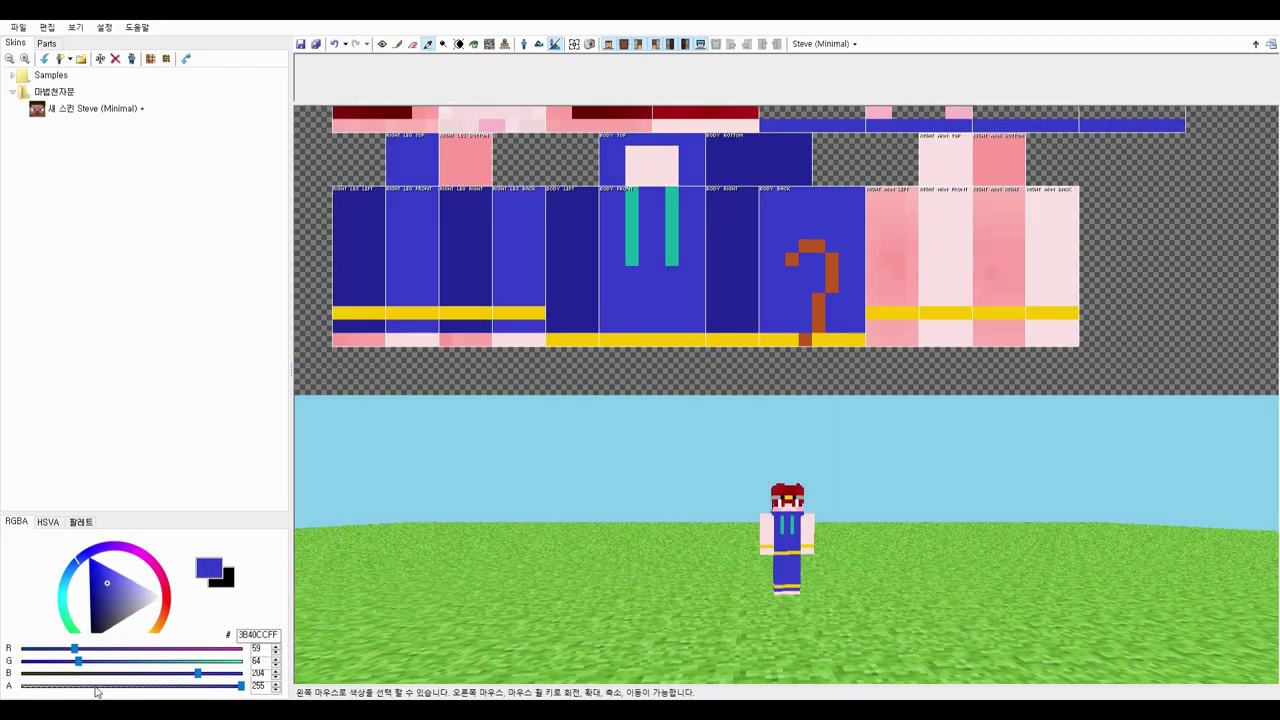
{"action": "left_click", "coordinate": [47, 687]}
{"action": "left_click", "coordinate": [397, 44]}
{"action": "left_click_drag", "start_coordinate": [108, 594], "coordinate": [125, 582]}
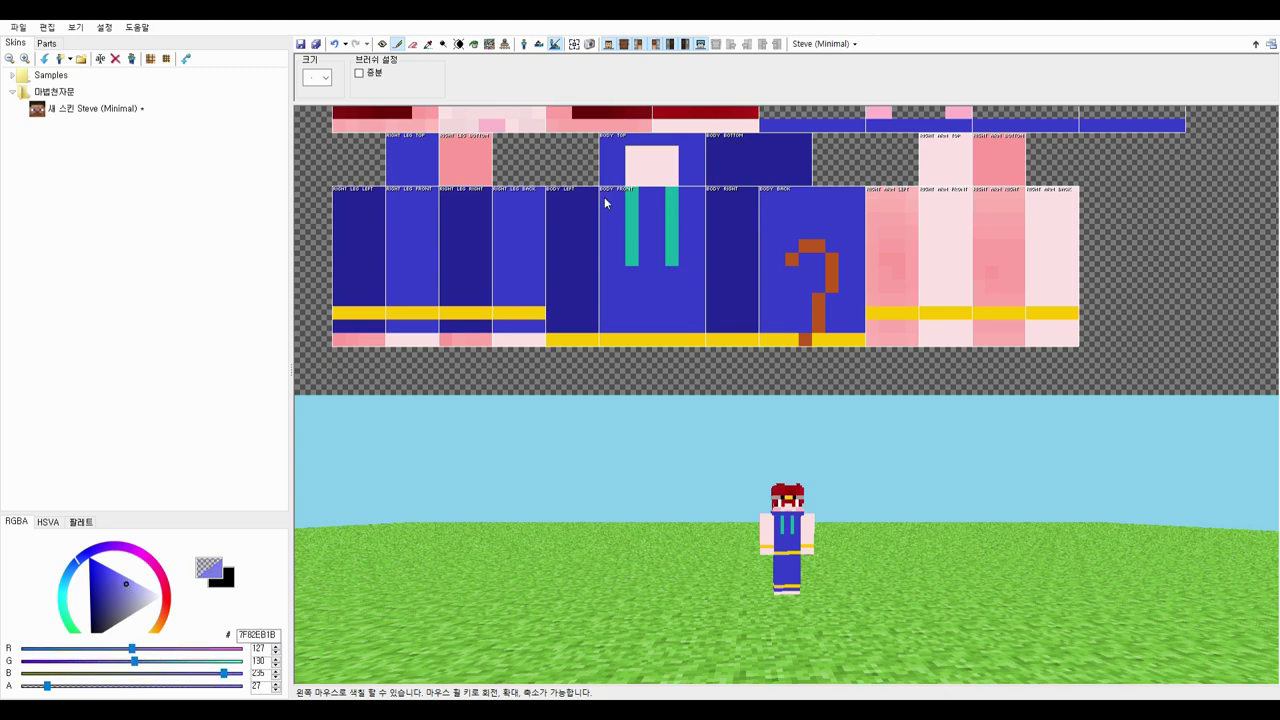
{"action": "left_click_drag", "start_coordinate": [604, 198], "coordinate": [605, 326]}
{"action": "mouse_move", "coordinate": [699, 196]}
{"action": "left_mouse_down"}
{"action": "mouse_move", "coordinate": [695, 321]}
{"action": "mouse_move", "coordinate": [685, 201]}
{"action": "mouse_move", "coordinate": [629, 280]}
{"action": "mouse_move", "coordinate": [629, 326]}
{"action": "left_mouse_up"}
{"action": "left_click_drag", "start_coordinate": [669, 275], "coordinate": [670, 316]}
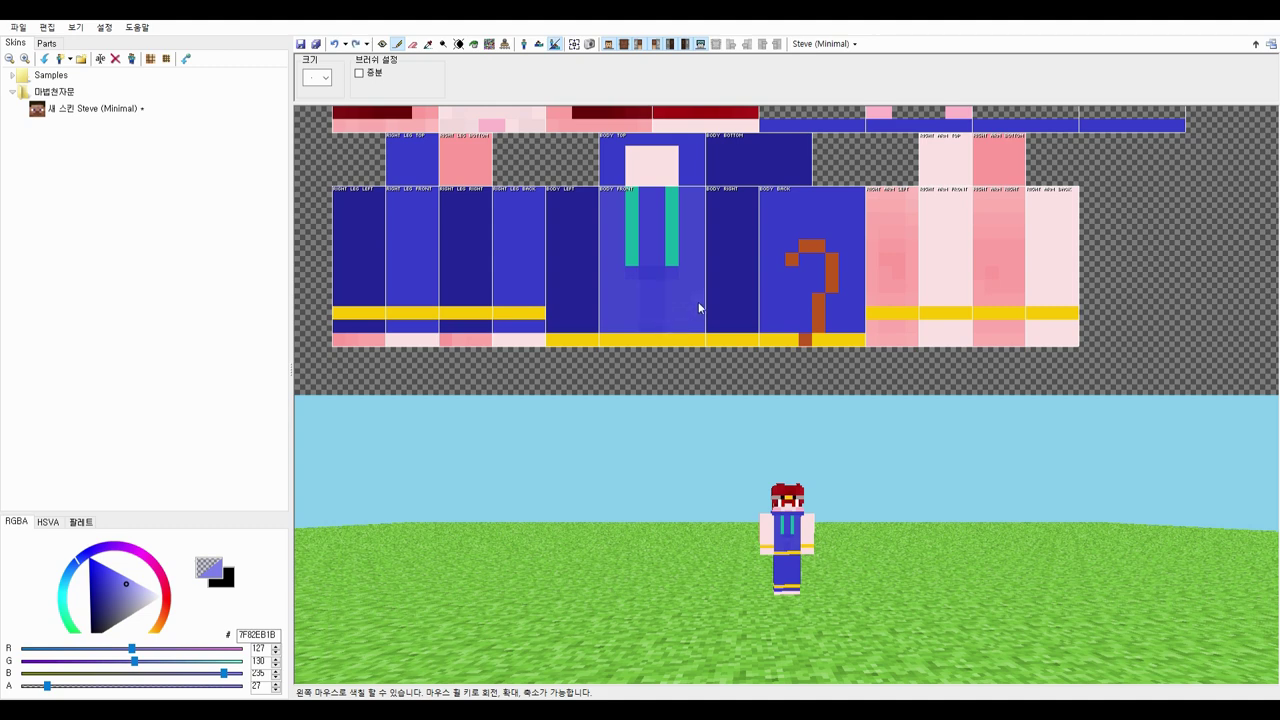
- Blend the translucent light blue over the body front between and beneath the green strings
{"action": "left_click_drag", "start_coordinate": [645, 198], "coordinate": [657, 259]}
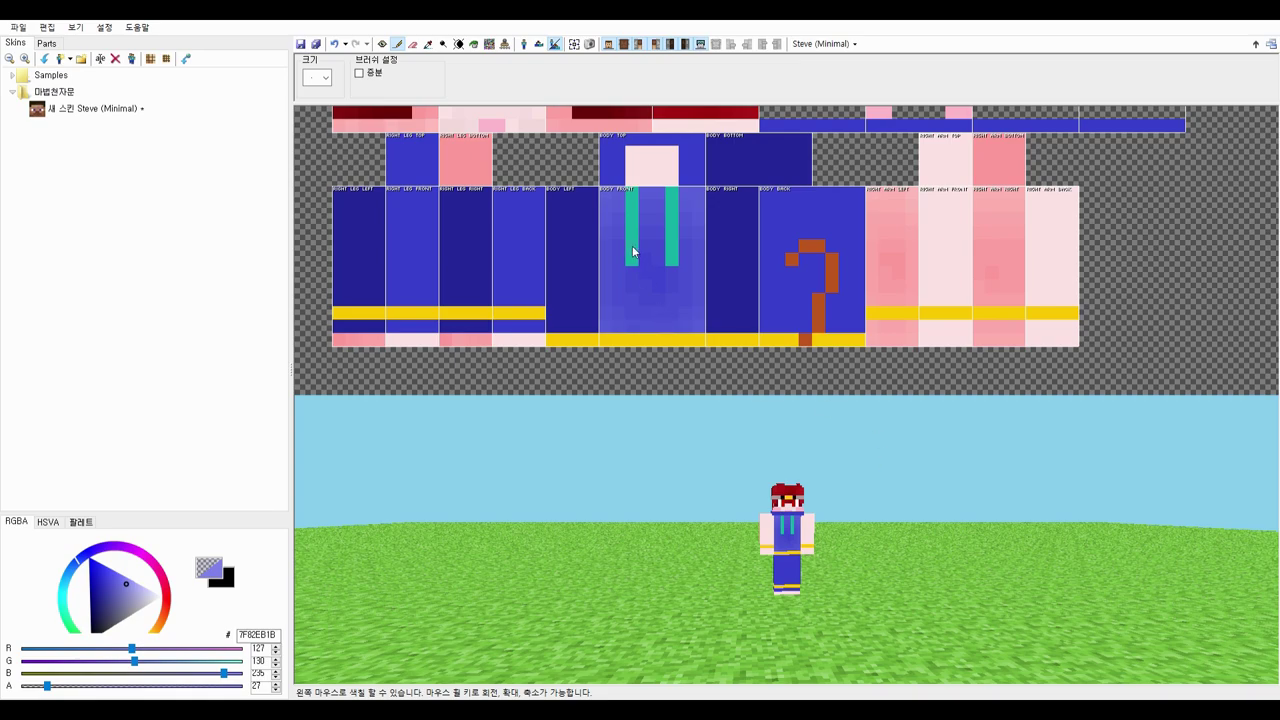
{"action": "mouse_move", "coordinate": [867, 516]}
{"action": "middle_mouse_down"}
{"action": "mouse_move", "coordinate": [760, 453]}
{"action": "mouse_move", "coordinate": [856, 456]}
{"action": "mouse_move", "coordinate": [658, 556]}
{"action": "middle_mouse_up"}
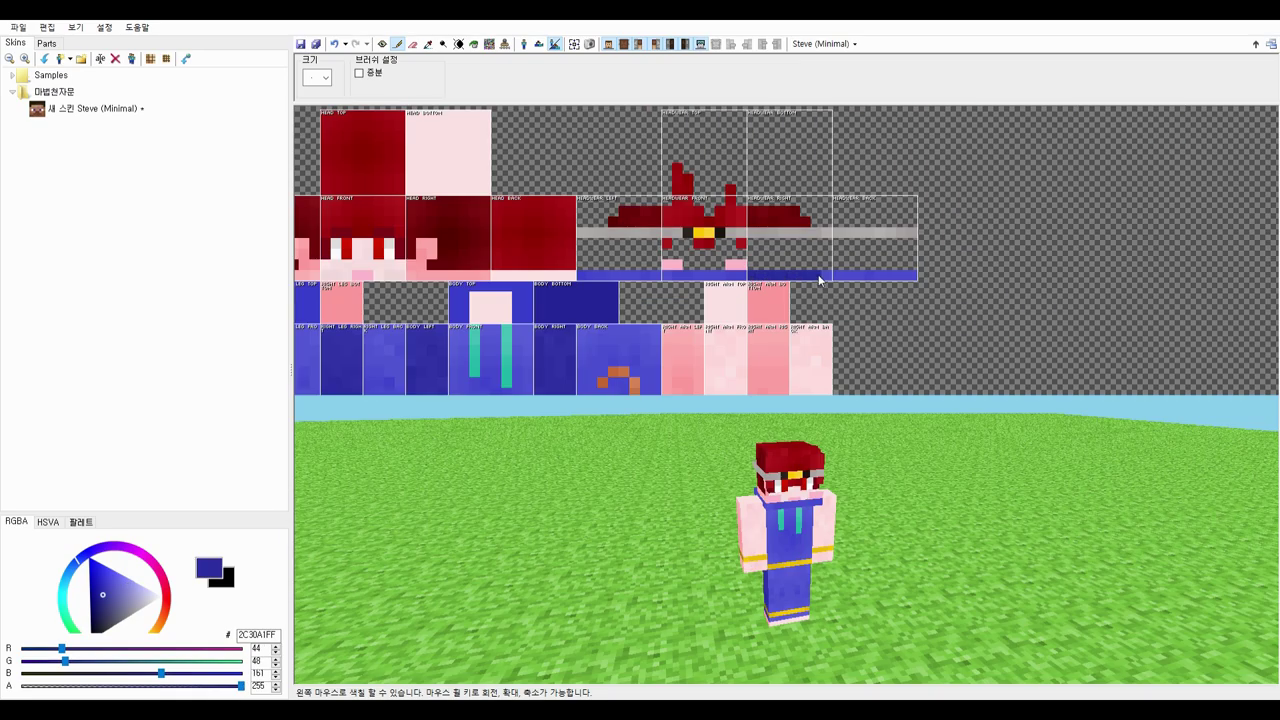
- Paint the lower edge of the headwear's side faces and fill the whole headwear bottom with dark blue 2C30A1
{"action": "left_click_drag", "start_coordinate": [819, 276], "coordinate": [827, 276]}
{"action": "left_click_drag", "start_coordinate": [658, 276], "coordinate": [581, 276]}
{"action": "mouse_move", "coordinate": [752, 190]}
{"action": "left_mouse_down"}
{"action": "mouse_move", "coordinate": [819, 183]}
{"action": "mouse_move", "coordinate": [787, 190]}
{"action": "mouse_move", "coordinate": [820, 119]}
{"action": "mouse_move", "coordinate": [773, 116]}
{"action": "left_mouse_up"}
{"action": "left_click", "coordinate": [325, 78]}
{"action": "left_click", "coordinate": [373, 277]}
{"action": "left_click", "coordinate": [793, 153]}
{"action": "mouse_move", "coordinate": [935, 441]}
{"action": "middle_mouse_down"}
{"action": "mouse_move", "coordinate": [987, 239]}
{"action": "mouse_move", "coordinate": [904, 545]}
{"action": "mouse_move", "coordinate": [943, 301]}
{"action": "middle_mouse_up"}
{"action": "middle_click_drag", "start_coordinate": [943, 301], "coordinate": [942, 308]}
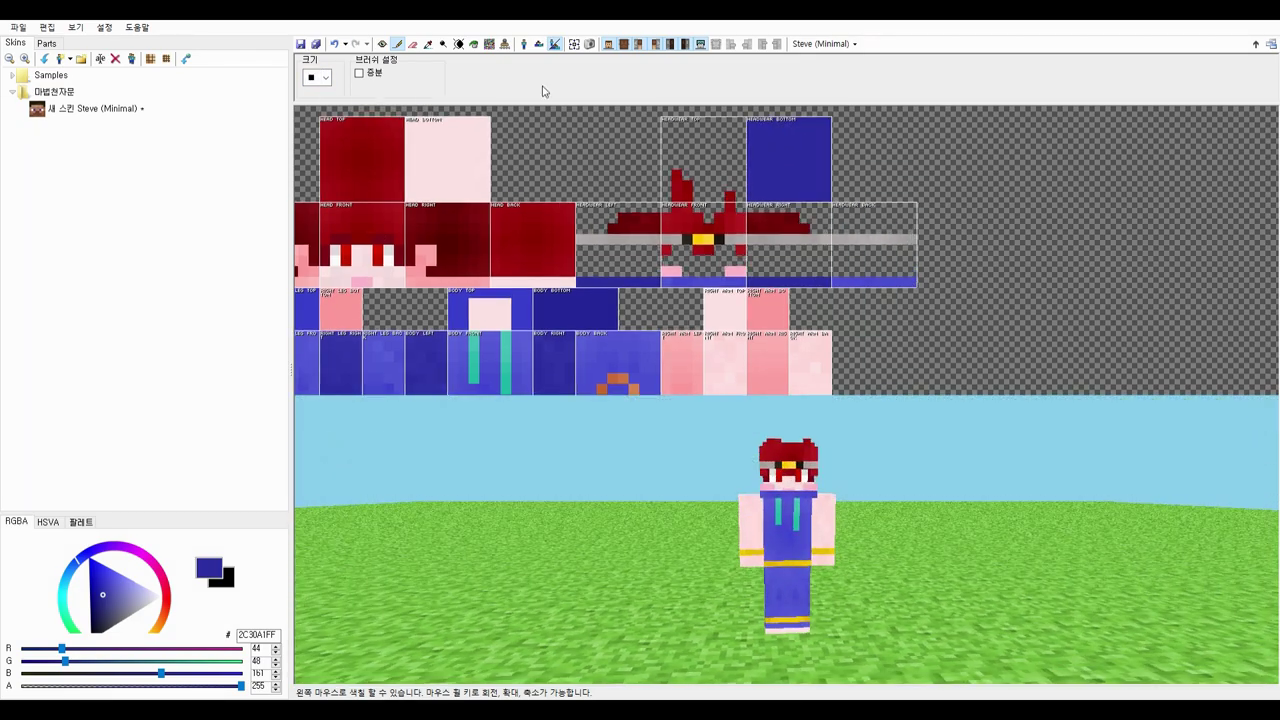
- Sample the skin tone from the head bottom and stamp a smaller square of it in the centre of the headwear bottom
{"action": "left_click", "coordinate": [428, 44]}
{"action": "left_click", "coordinate": [446, 150]}
{"action": "left_click", "coordinate": [398, 44]}
{"action": "left_click", "coordinate": [325, 78]}
{"action": "left_click", "coordinate": [360, 229]}
{"action": "left_click", "coordinate": [790, 167]}
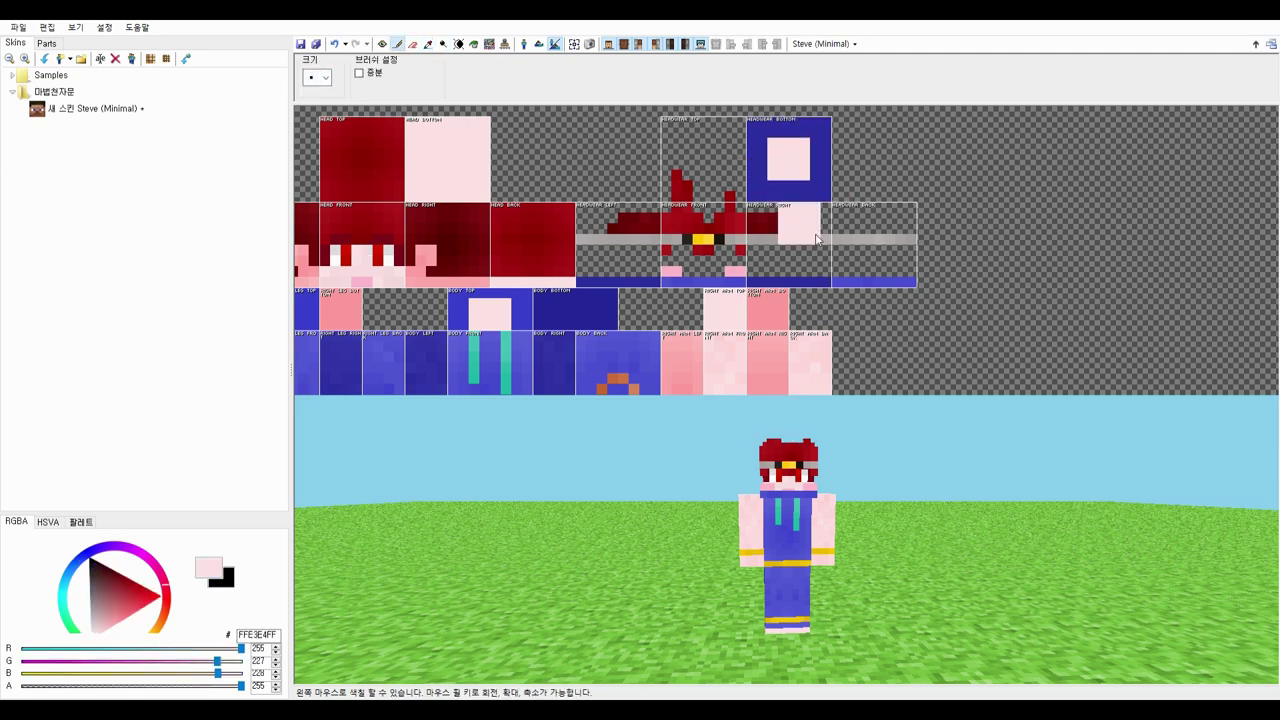
{"action": "mouse_move", "coordinate": [932, 465]}
{"action": "middle_mouse_down"}
{"action": "mouse_move", "coordinate": [949, 286]}
{"action": "mouse_move", "coordinate": [930, 428]}
{"action": "middle_mouse_up"}
{"action": "middle_click_drag", "start_coordinate": [938, 494], "coordinate": [965, 492]}
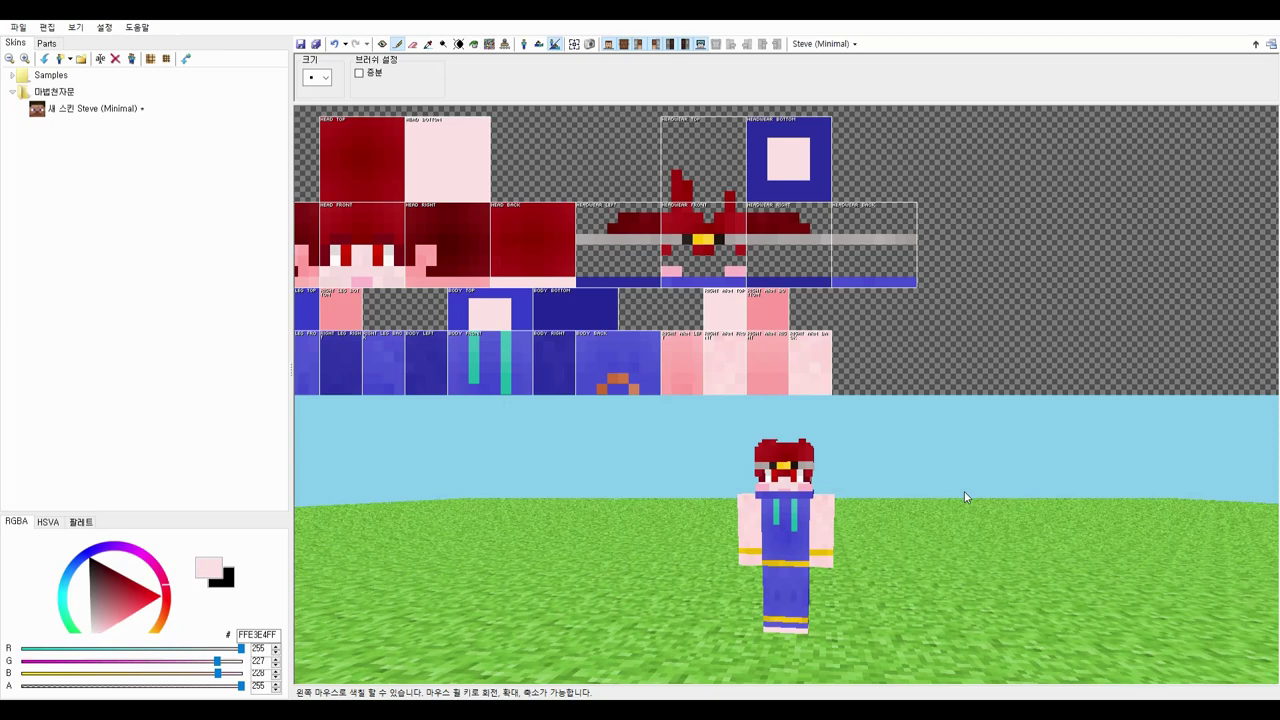
- Sample the headwear's dark blue edge, lighten it to 676BC7 with alpha 31, and shade the blue collar band with the brush
{"action": "left_click", "coordinate": [429, 46]}
{"action": "left_click", "coordinate": [759, 280]}
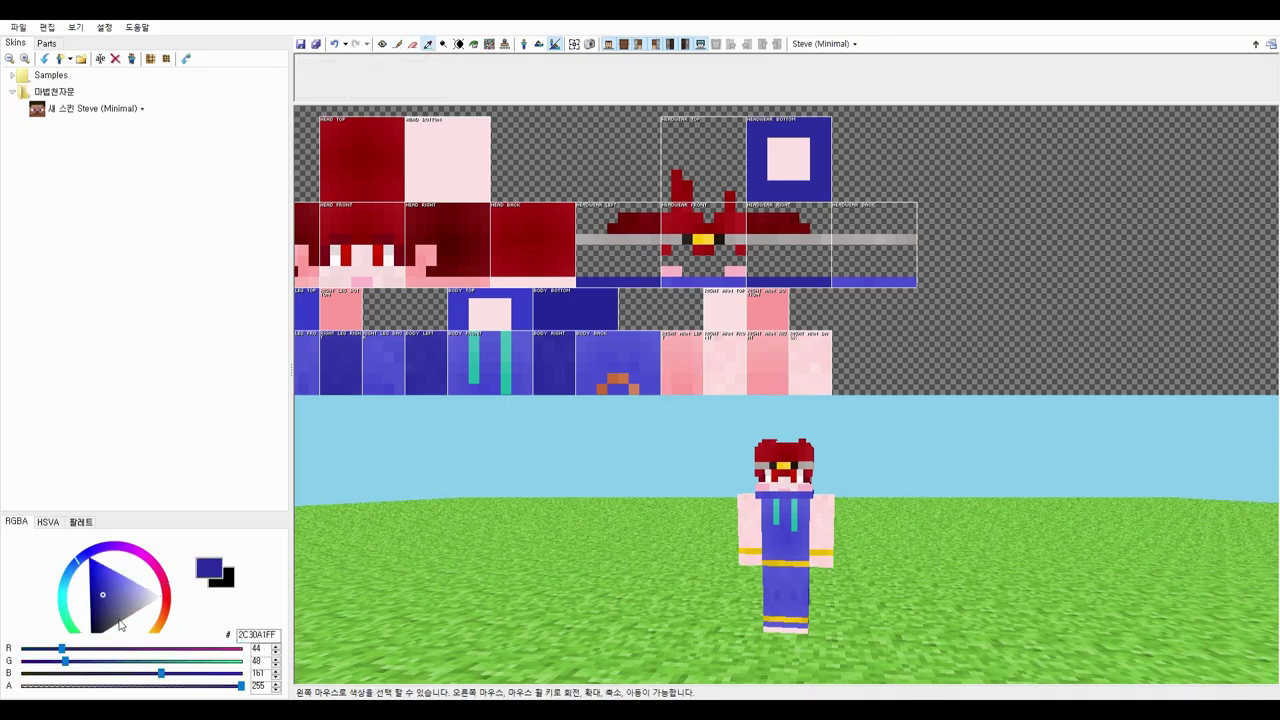
{"action": "left_click_drag", "start_coordinate": [71, 686], "coordinate": [50, 686]}
{"action": "left_click_drag", "start_coordinate": [102, 599], "coordinate": [121, 595]}
{"action": "left_click", "coordinate": [397, 45]}
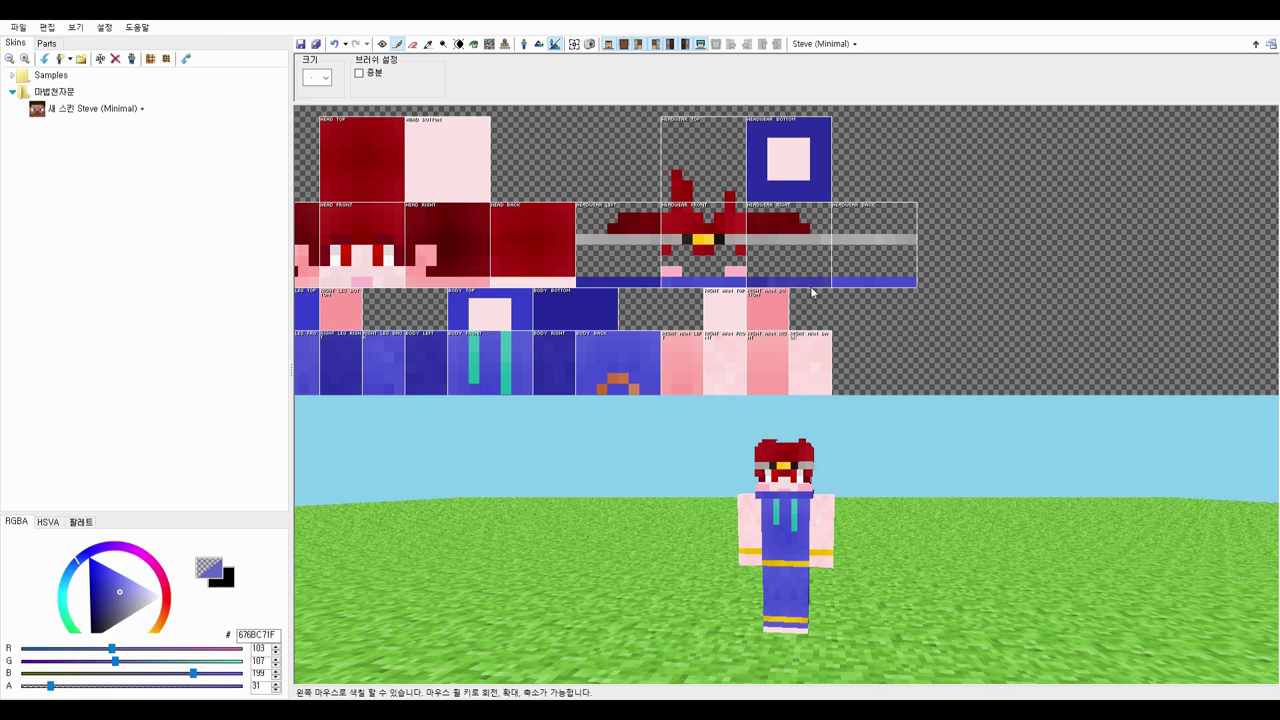
{"action": "middle_click_drag", "start_coordinate": [885, 505], "coordinate": [1241, 510]}
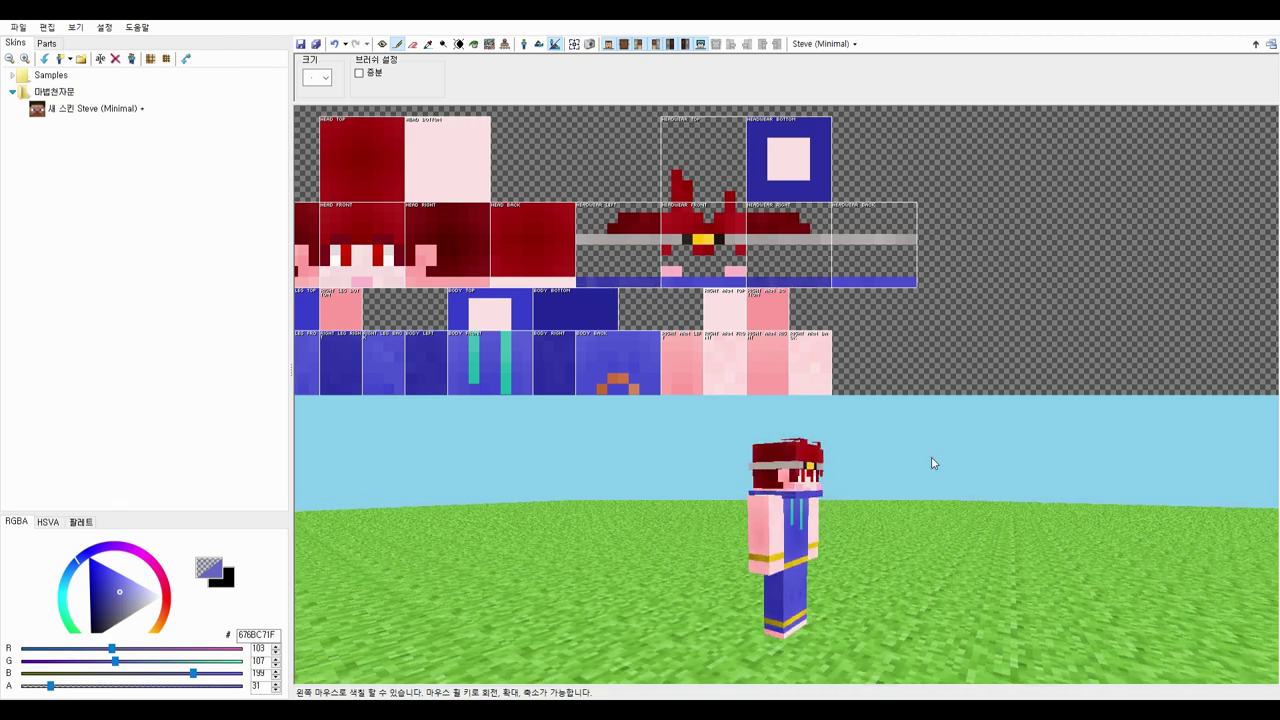
{"action": "middle_click_drag", "start_coordinate": [931, 461], "coordinate": [790, 502]}
{"action": "scroll", "coordinate": [771, 331], "scroll_direction": "down", "scroll_amount": 2}
{"action": "middle_click_drag", "start_coordinate": [594, 310], "coordinate": [637, 265]}
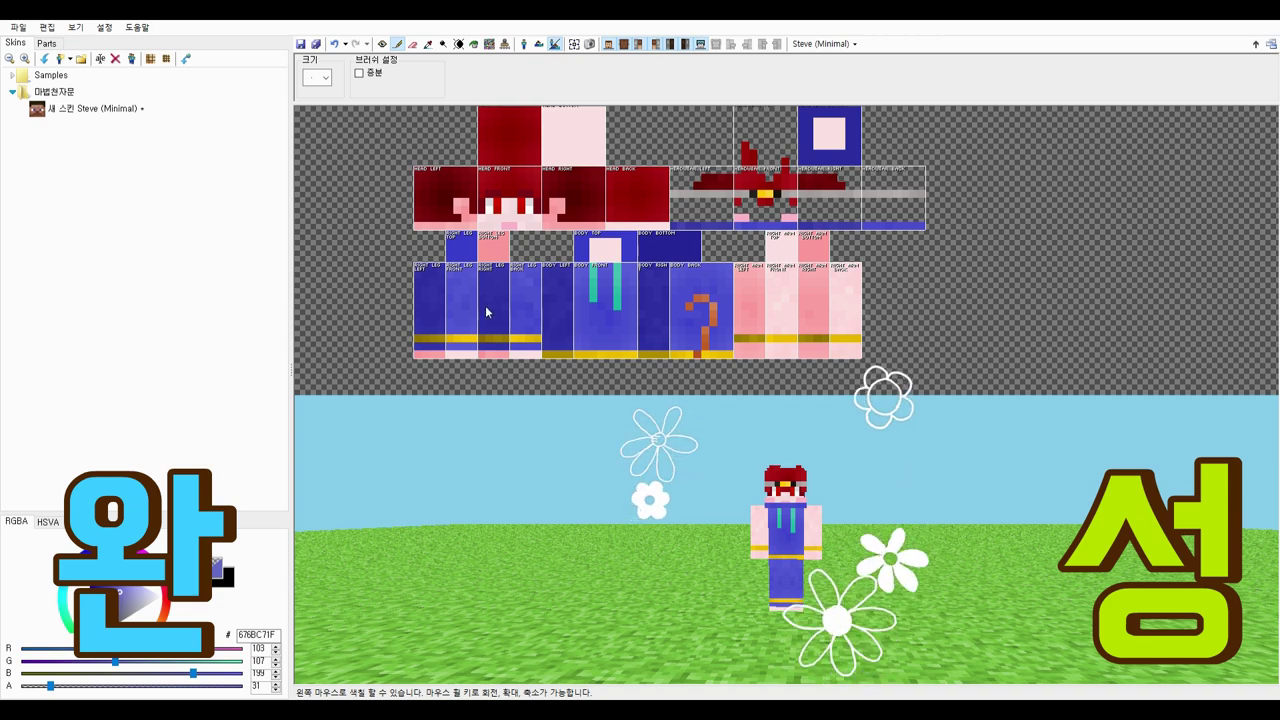
{"action": "scroll", "coordinate": [950, 459], "scroll_direction": "down", "scroll_amount": 4}
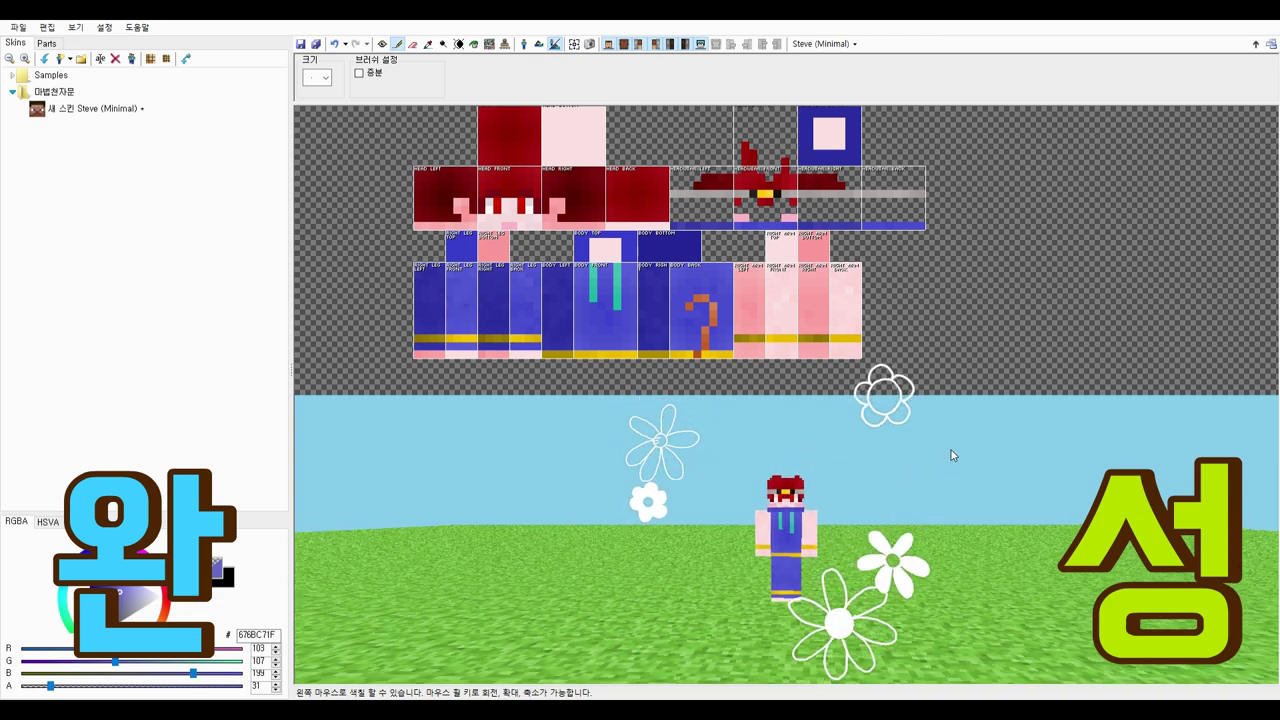